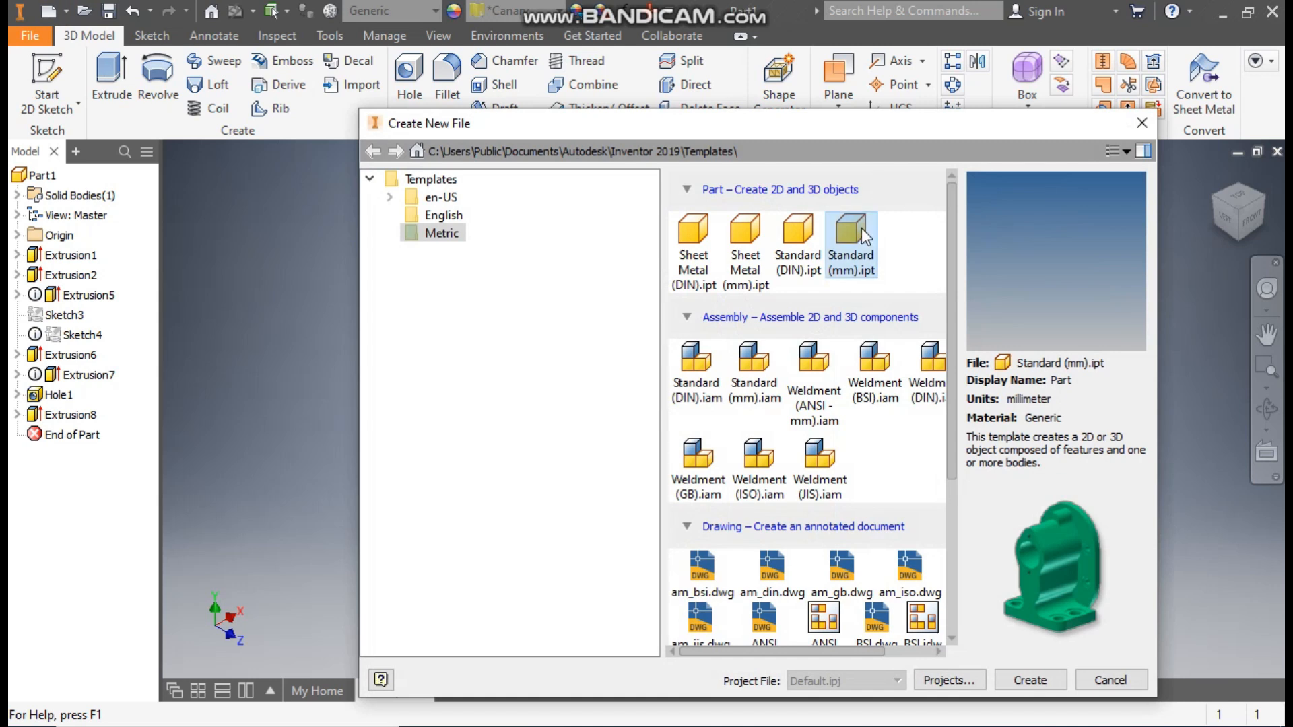
Create a new part from the Standard (mm).ipt template and start a 2D sketch on the horizontal XZ origin plane.
{"action": "left_click", "coordinate": [1031, 680]}
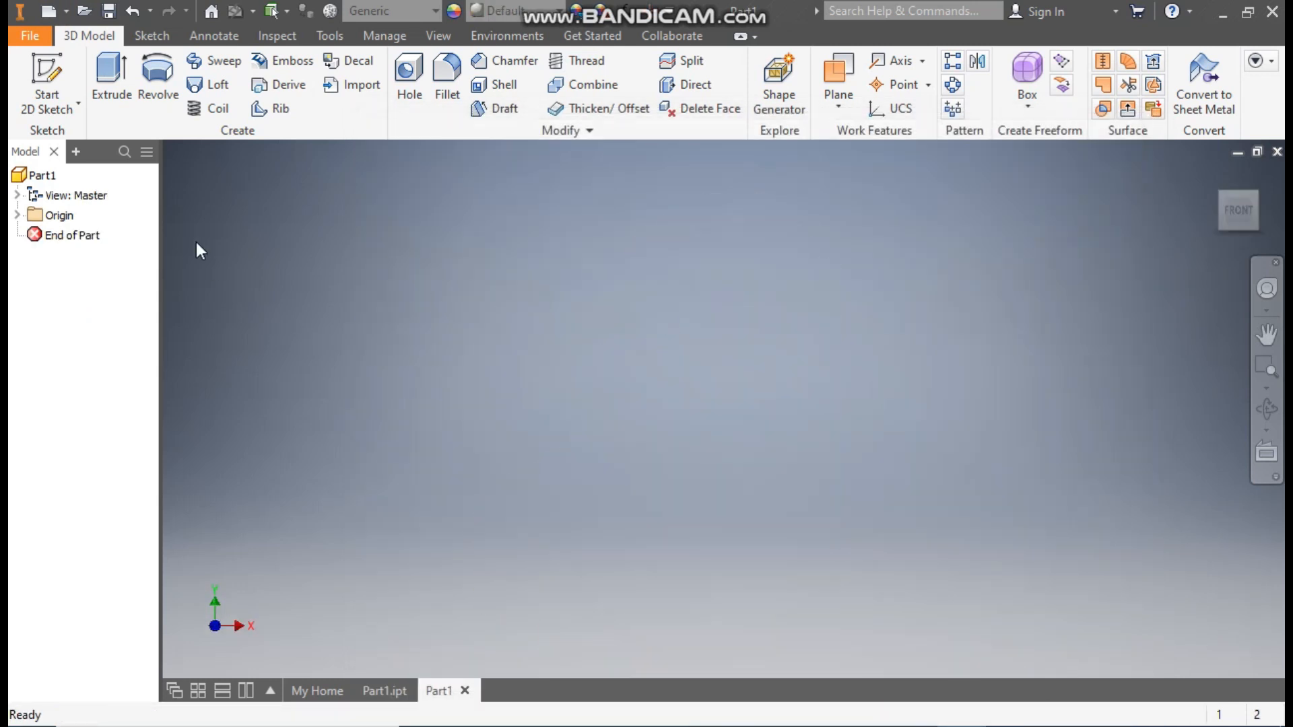
{"action": "left_click", "coordinate": [48, 73]}
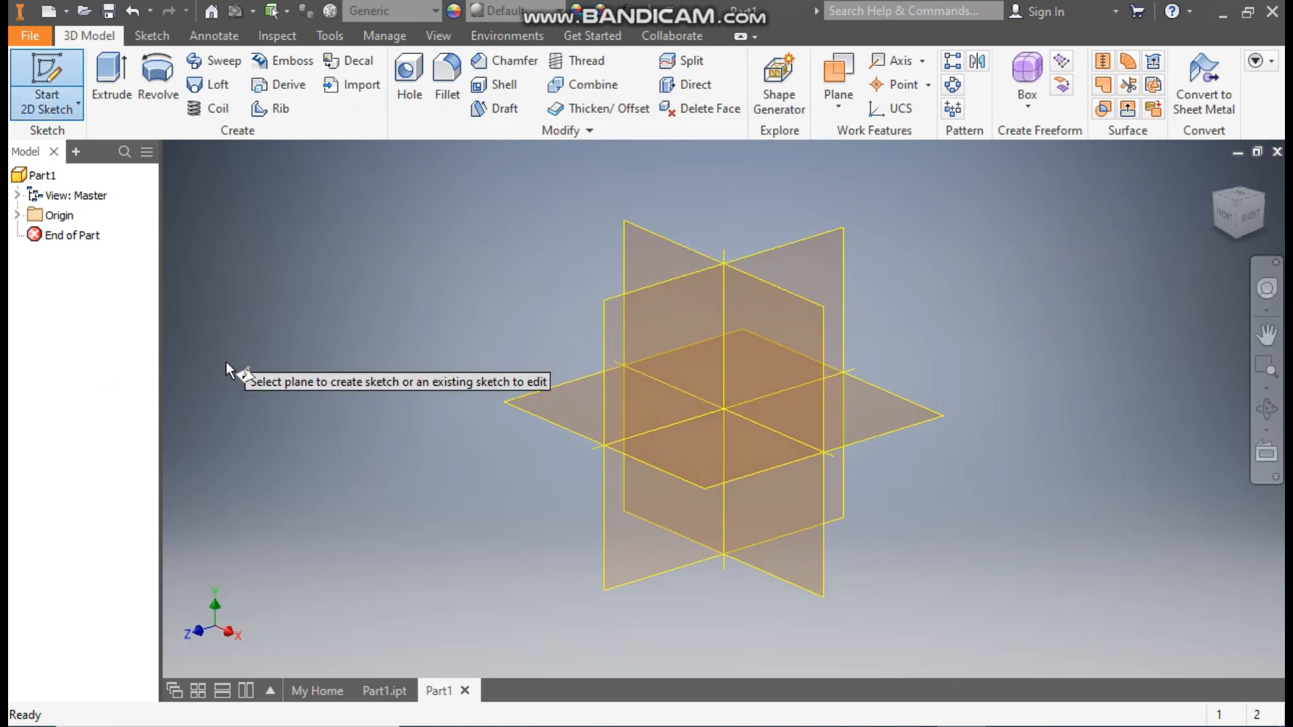
{"action": "left_click", "coordinate": [568, 387]}
{"action": "left_click", "coordinate": [1261, 176]}
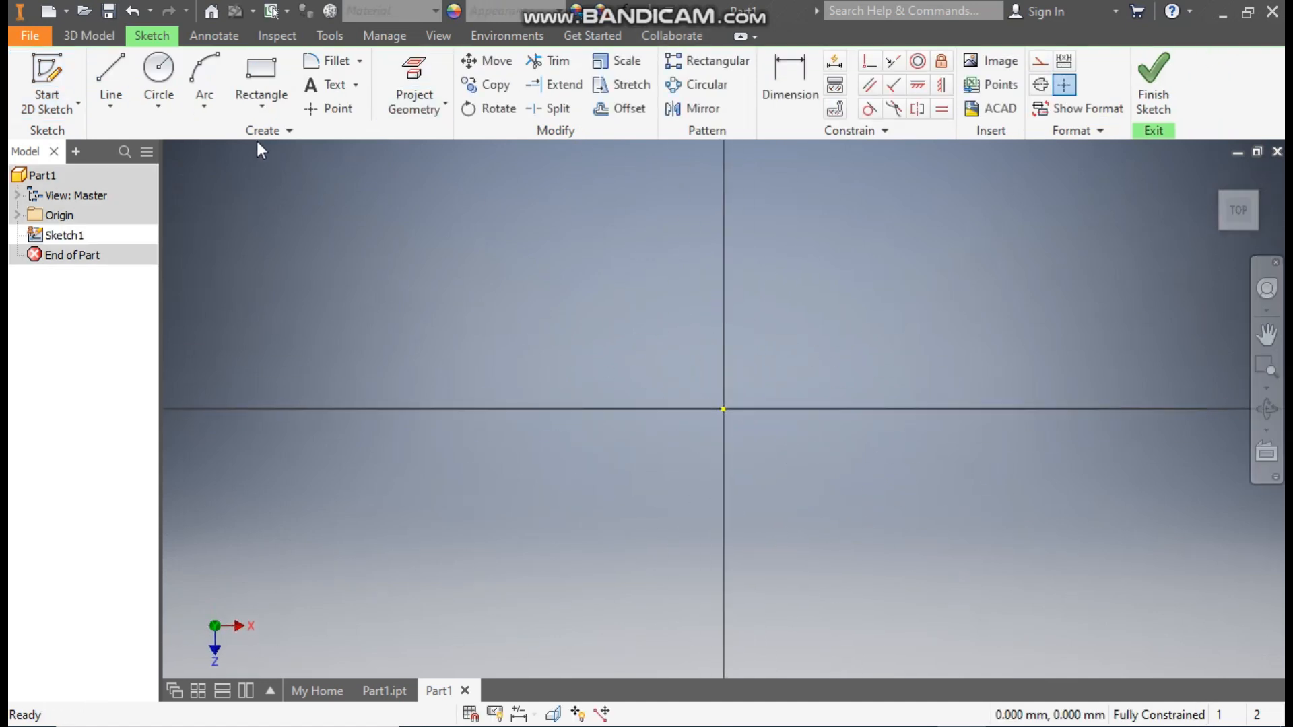
Draw a two-point rectangle about 235 by 97 mm, ending with its corner on the vertical axis below the origin.
{"action": "left_click", "coordinate": [258, 108]}
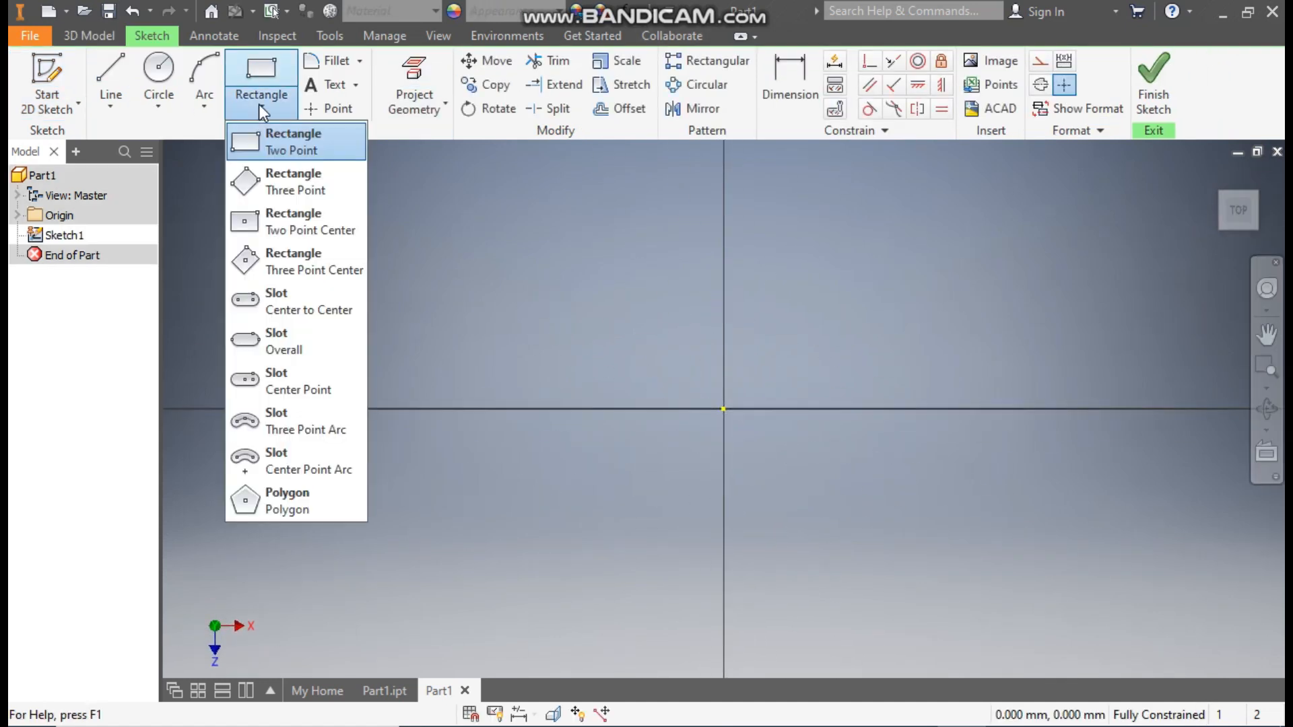
{"action": "left_click", "coordinate": [295, 147]}
{"action": "left_click", "coordinate": [370, 323]}
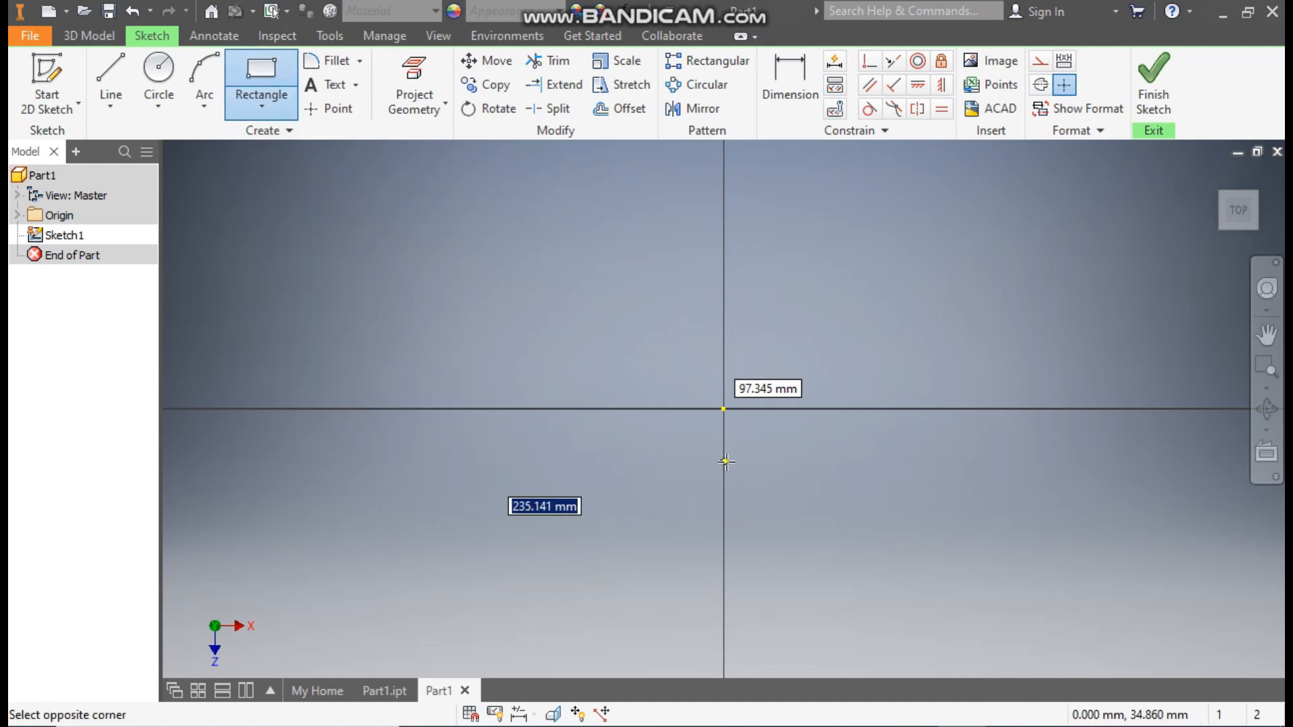
{"action": "left_click", "coordinate": [724, 461]}
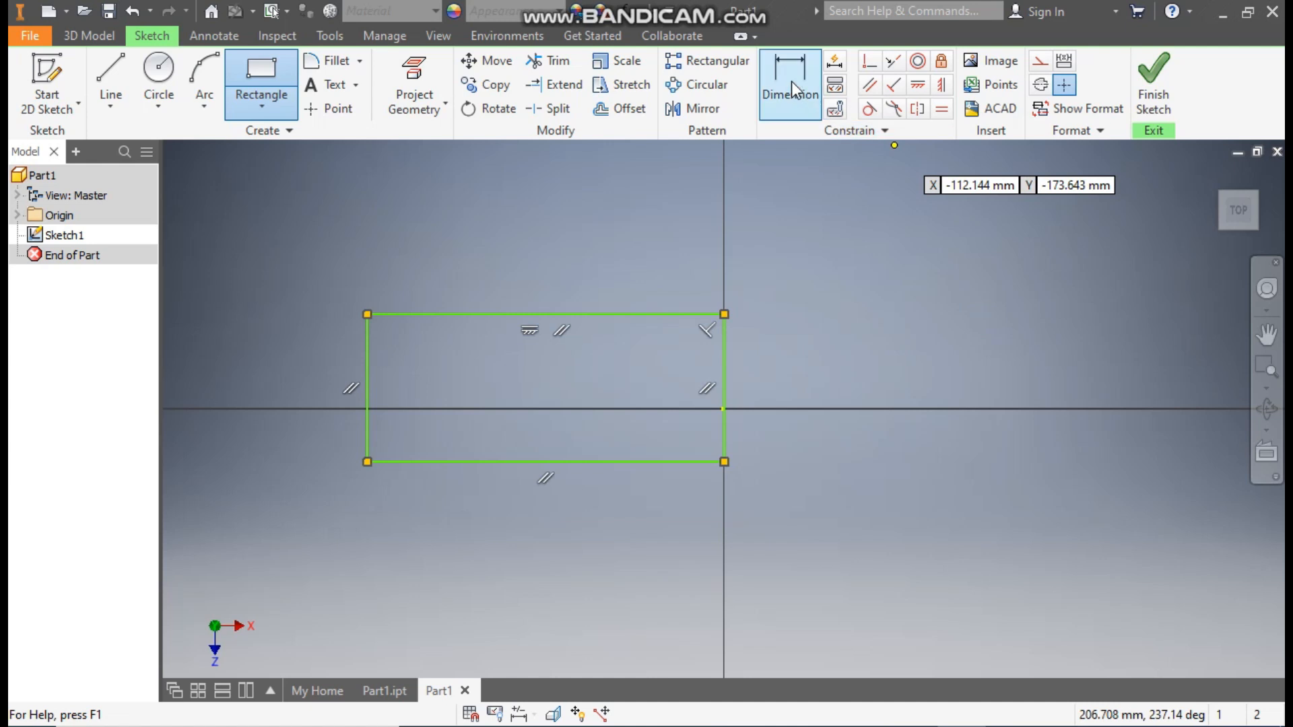
Dimension the rectangle with a 36 mm left side and a 48 mm upper side.
{"action": "left_click", "coordinate": [790, 82]}
{"action": "left_click", "coordinate": [366, 391]}
{"action": "left_click", "coordinate": [282, 392]}
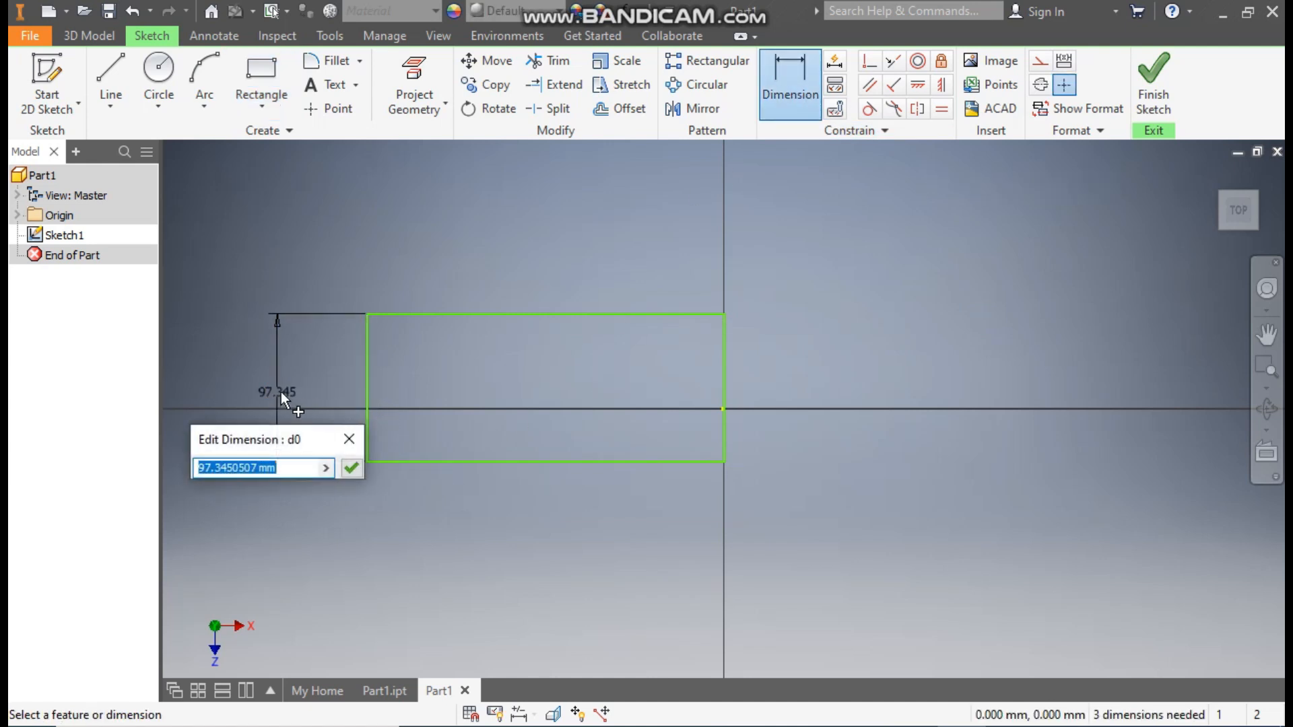
{"action": "type", "text": "36"}
{"action": "key", "text": "Return"}
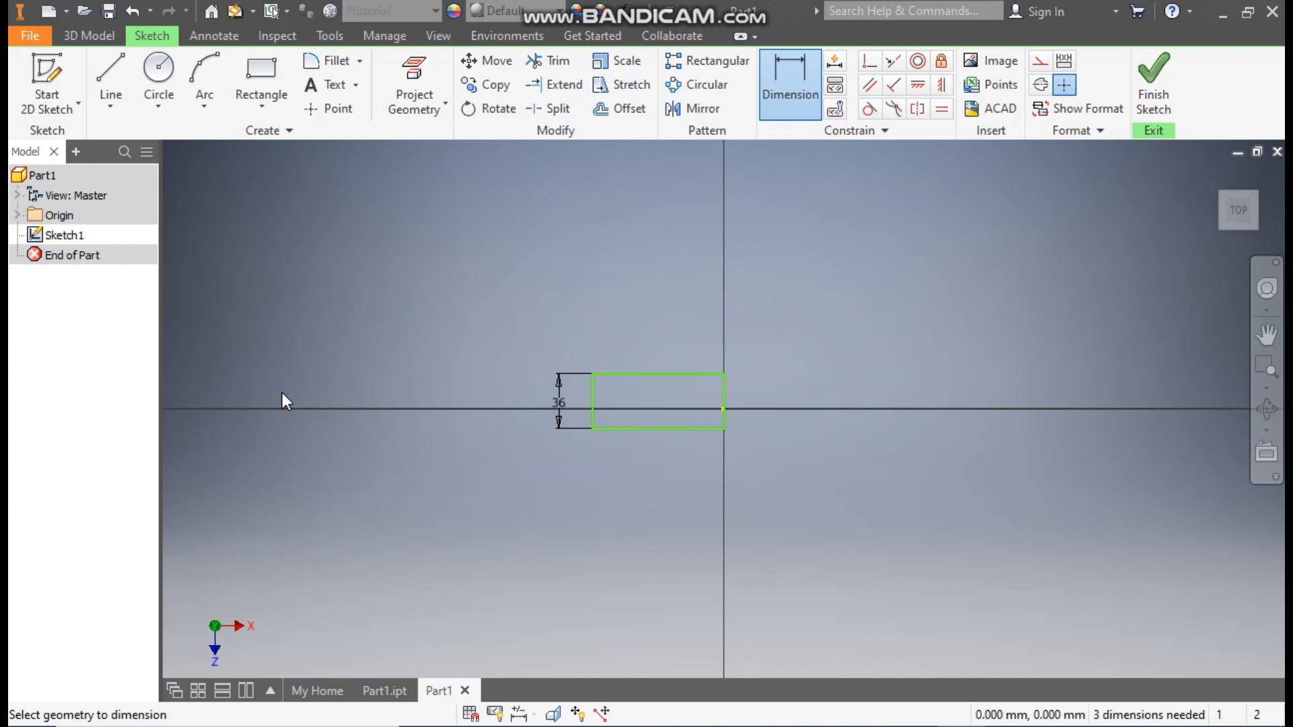
{"action": "left_click", "coordinate": [629, 373]}
{"action": "left_click", "coordinate": [645, 329]}
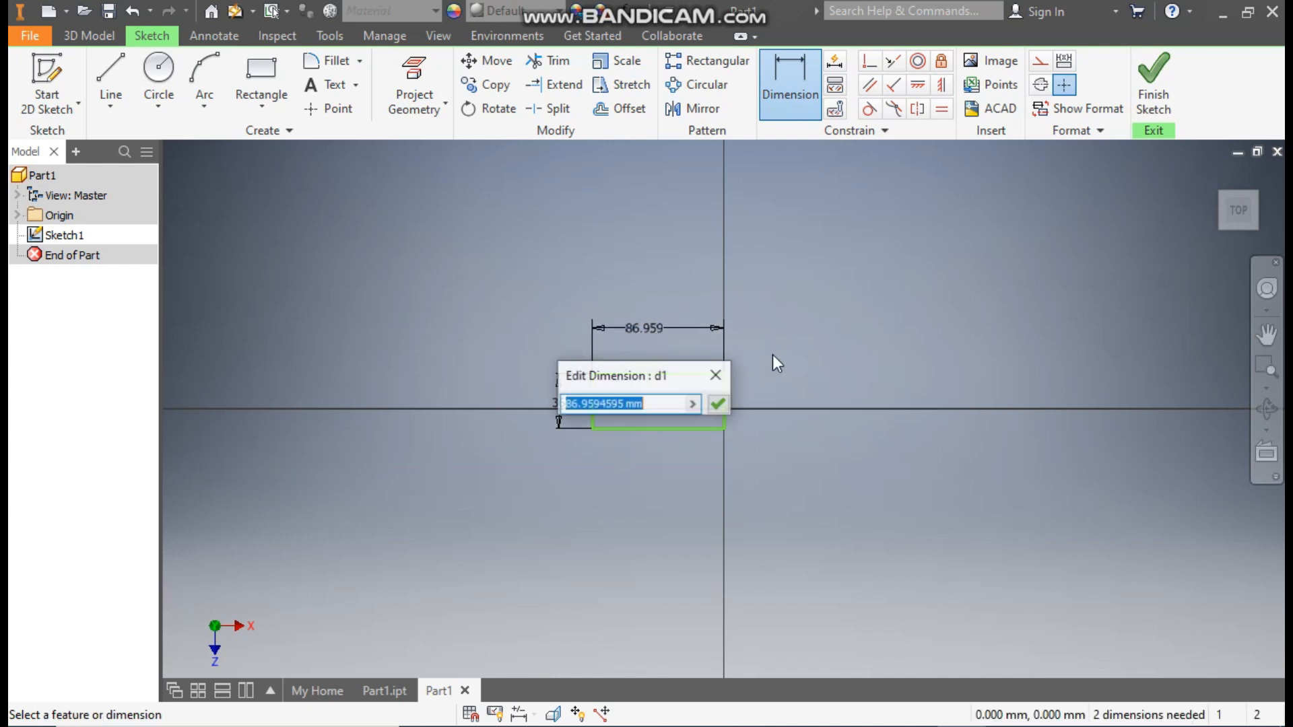
{"action": "type", "text": "48"}
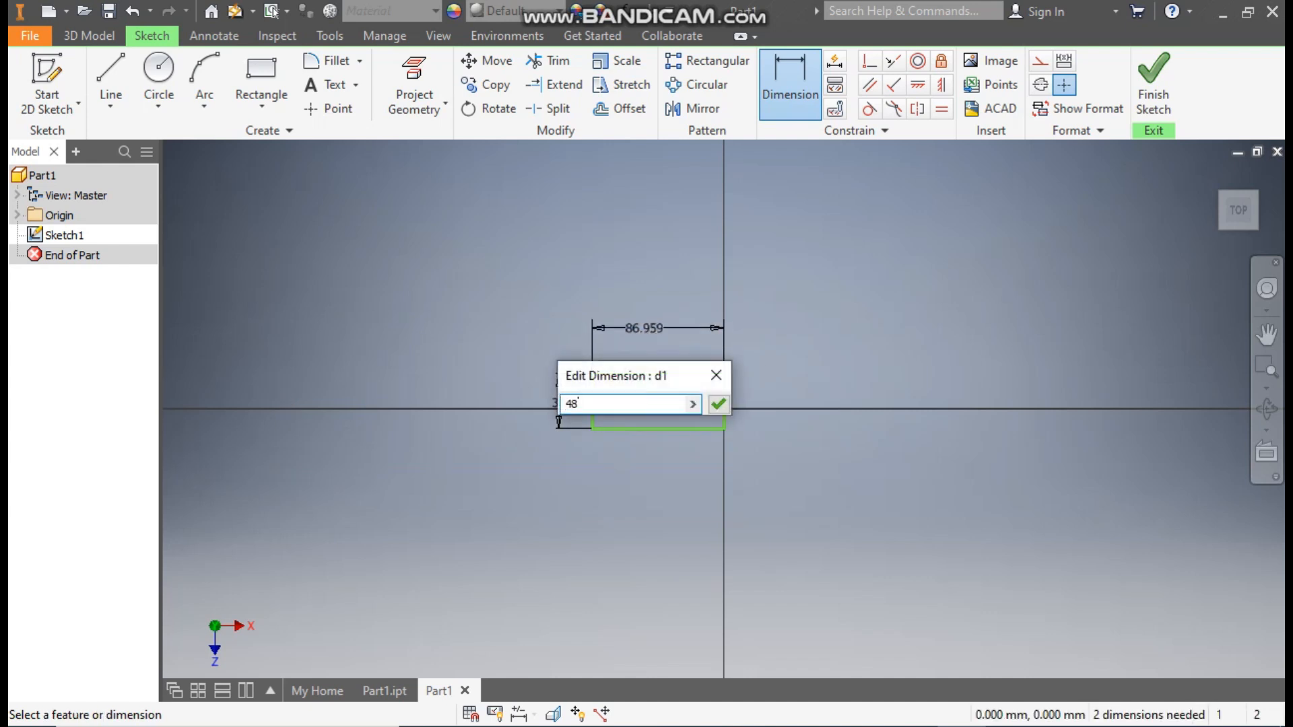
{"action": "key", "text": "Return"}
Make the midpoint of the rectangle's right side coincident with the sketch origin.
{"action": "scroll", "coordinate": [600, 438], "scroll_direction": "up", "scroll_amount": 5}
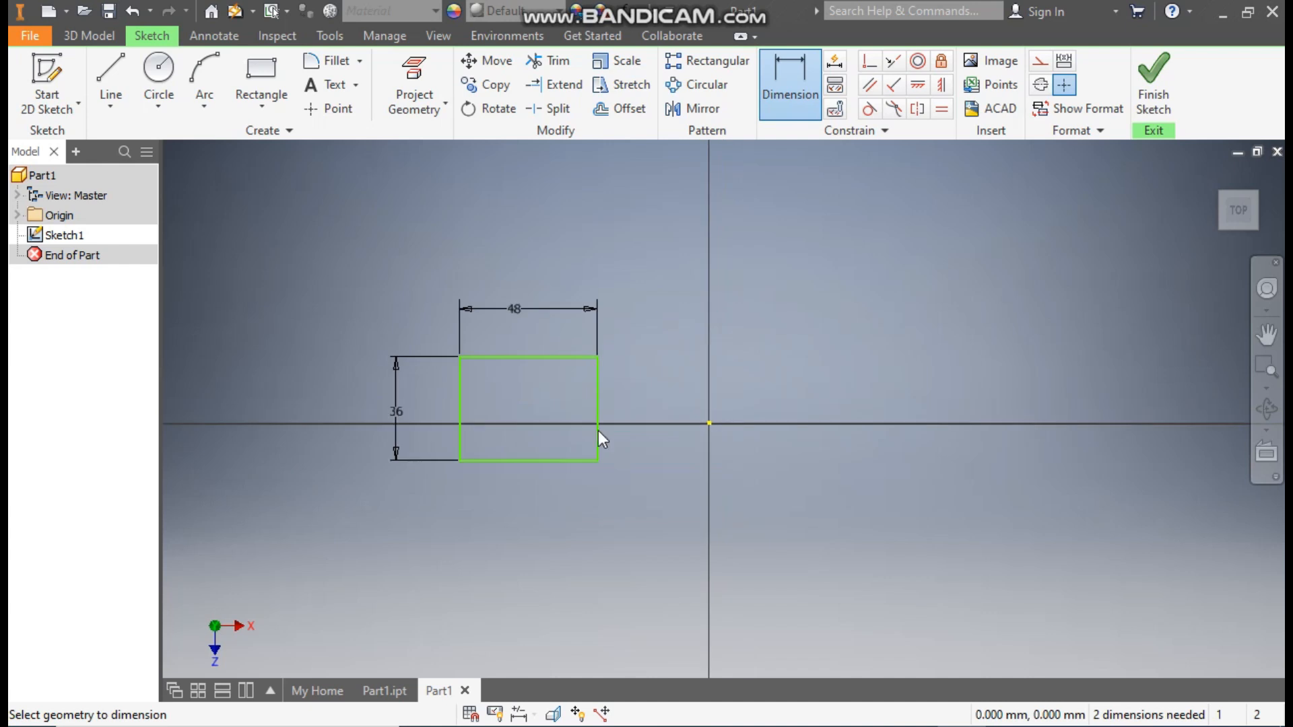
{"action": "middle_click_drag", "start_coordinate": [684, 497], "coordinate": [704, 501]}
{"action": "scroll", "coordinate": [704, 502], "scroll_direction": "down", "scroll_amount": 1}
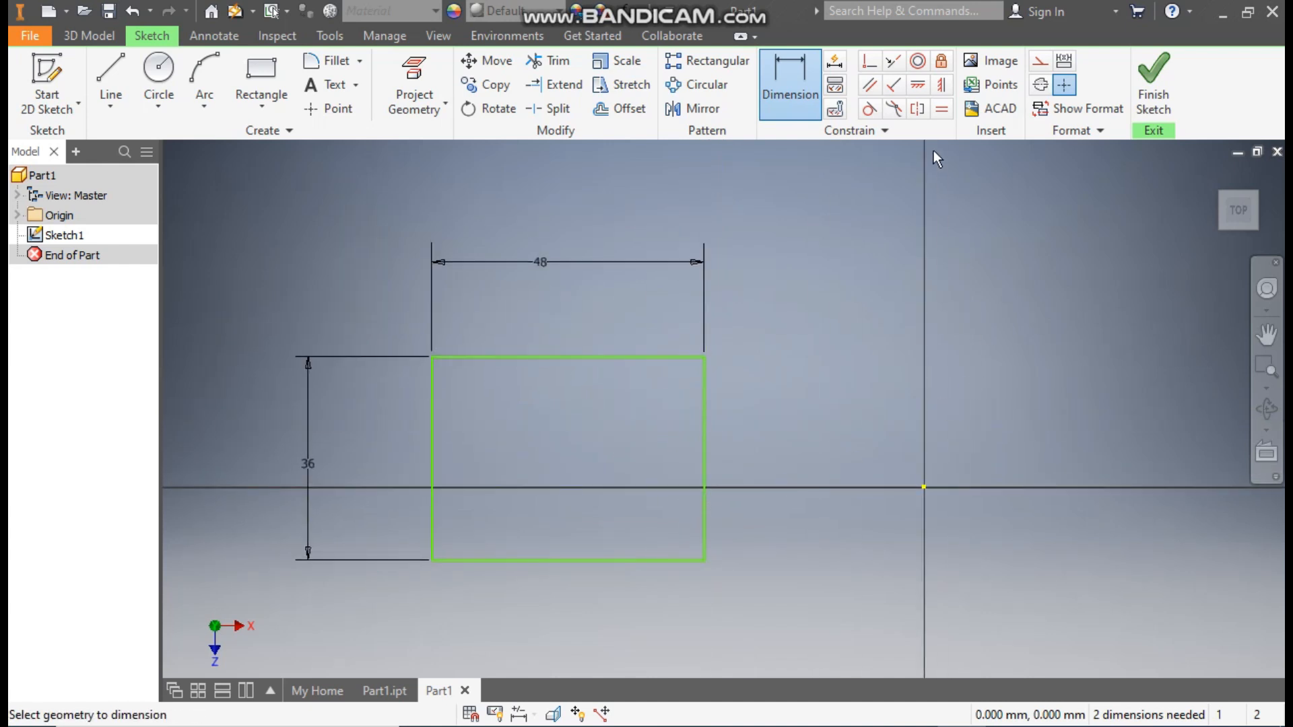
{"action": "left_click", "coordinate": [871, 63]}
{"action": "left_click", "coordinate": [924, 487]}
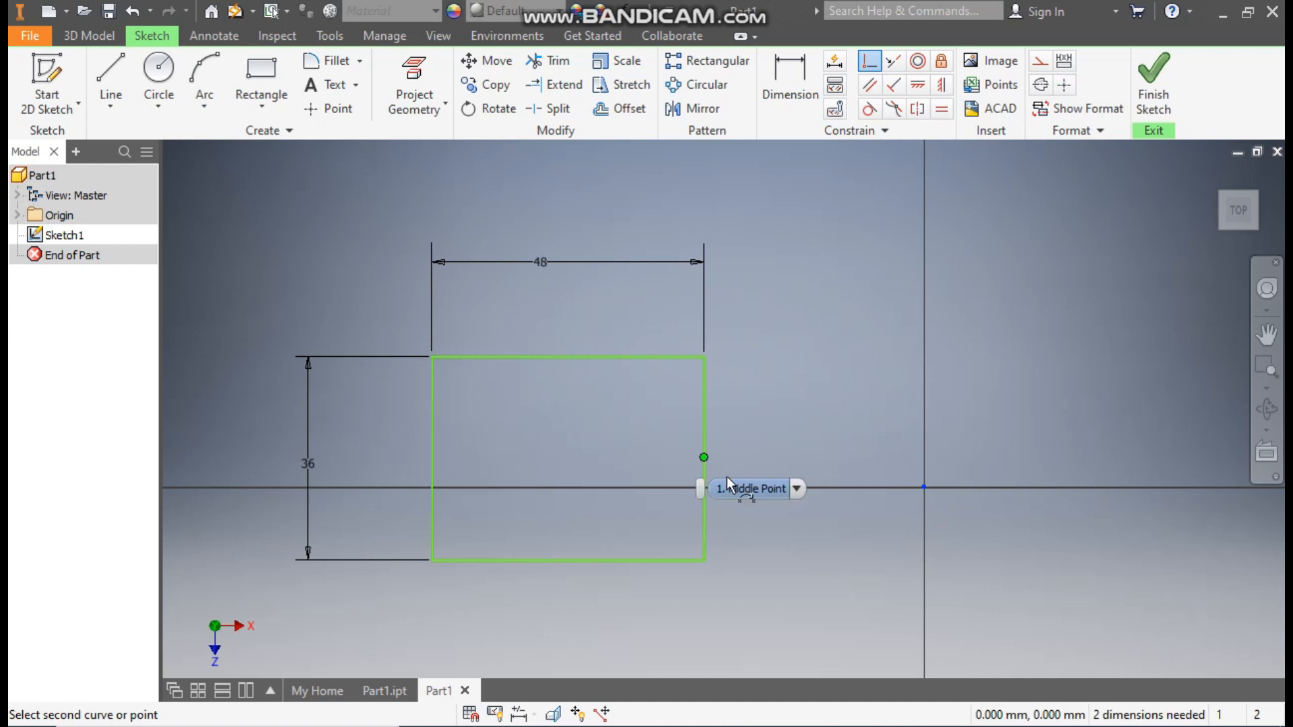
{"action": "left_click", "coordinate": [729, 479]}
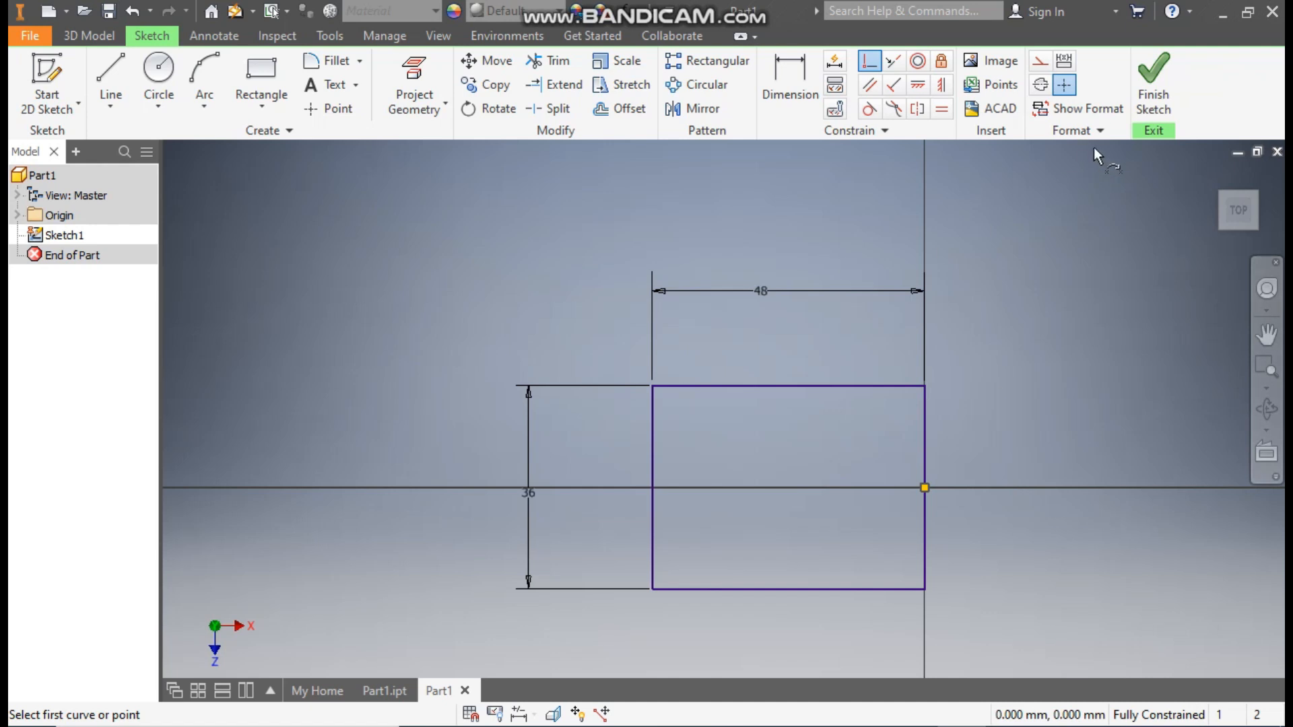
Draw a three-point arc of 18 mm radius joining the rectangle's two left corners and bulging outward.
{"action": "left_click", "coordinate": [205, 101]}
{"action": "left_click", "coordinate": [224, 141]}
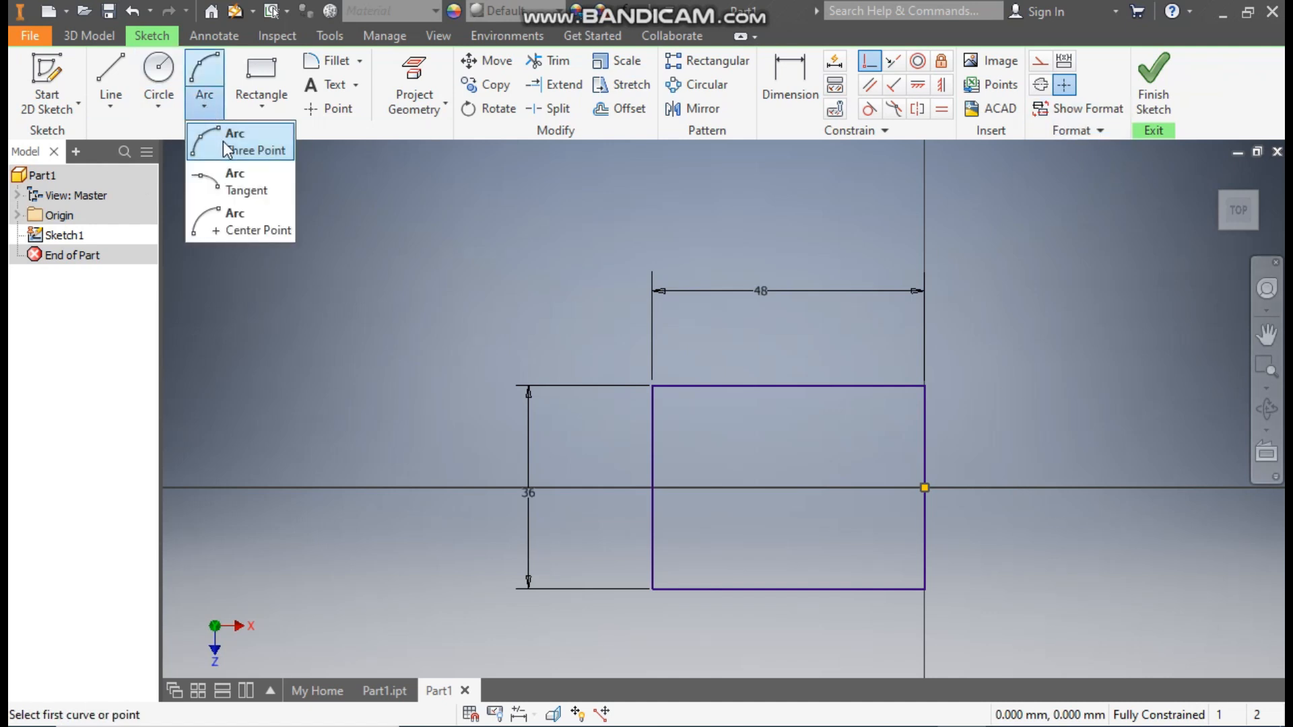
{"action": "left_click", "coordinate": [224, 141]}
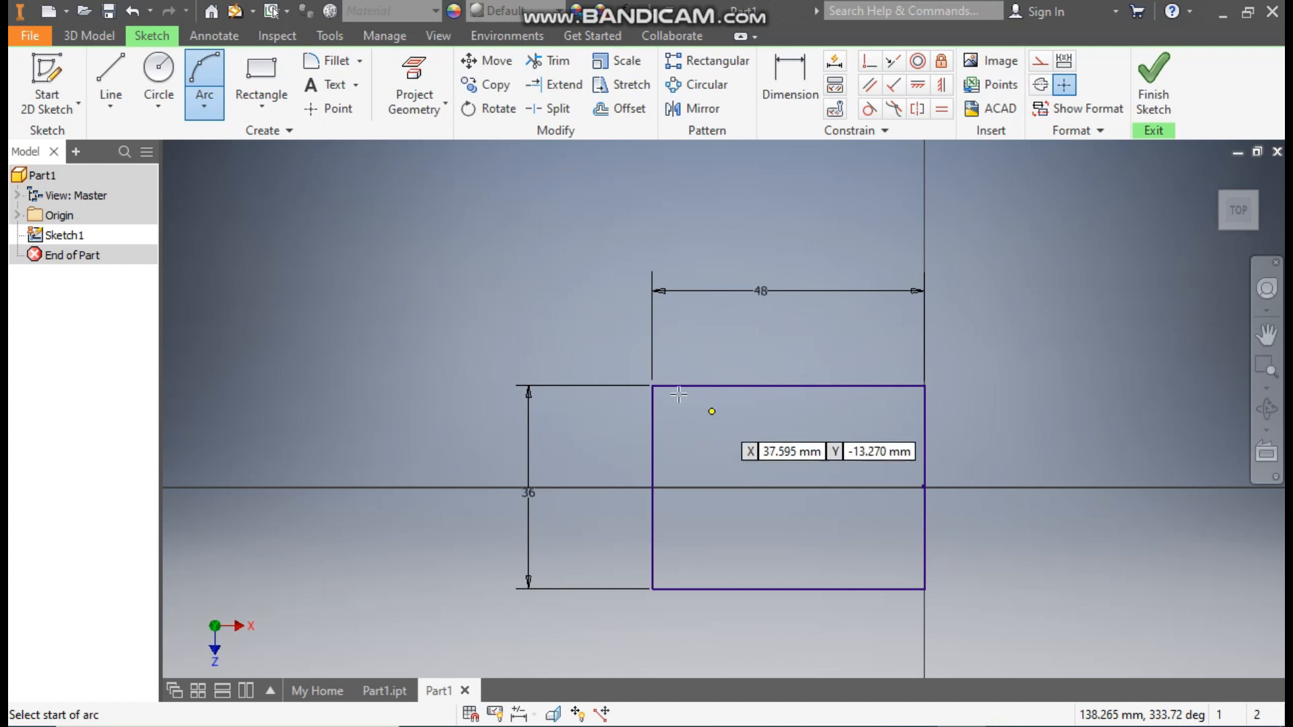
{"action": "left_click", "coordinate": [652, 386]}
{"action": "left_click", "coordinate": [653, 589]}
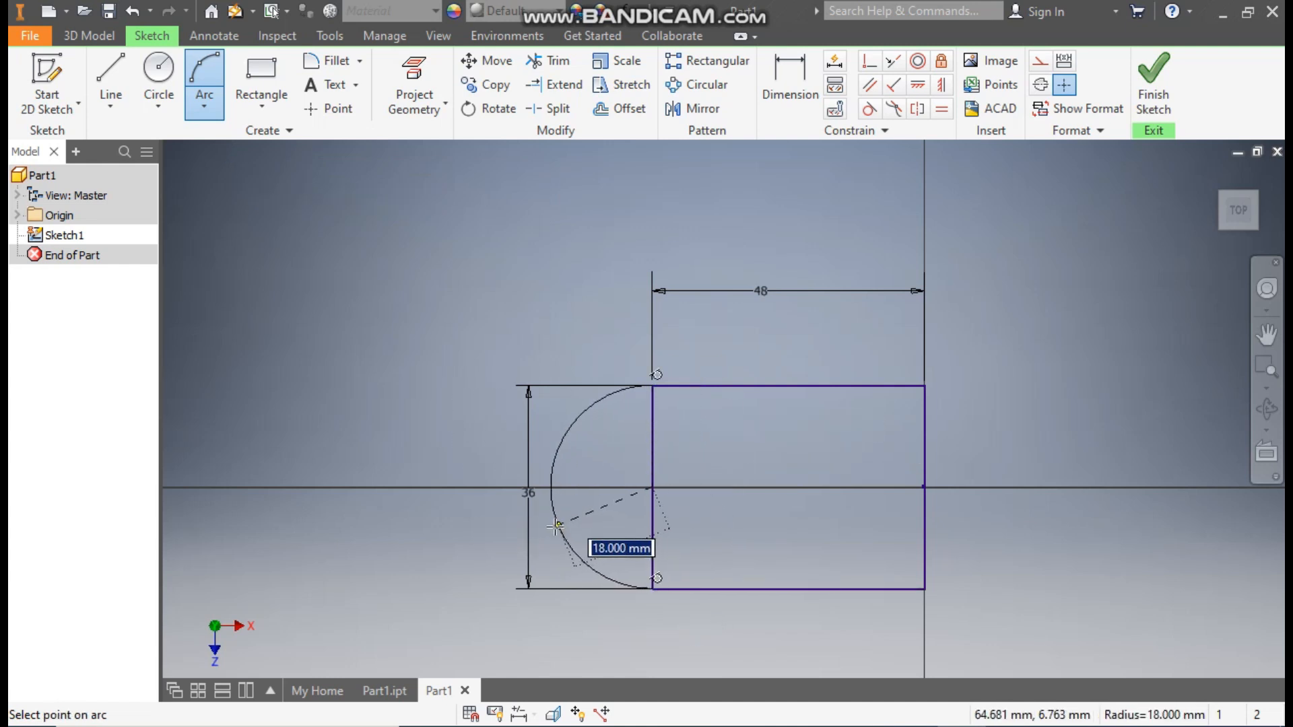
{"action": "left_click", "coordinate": [555, 527]}
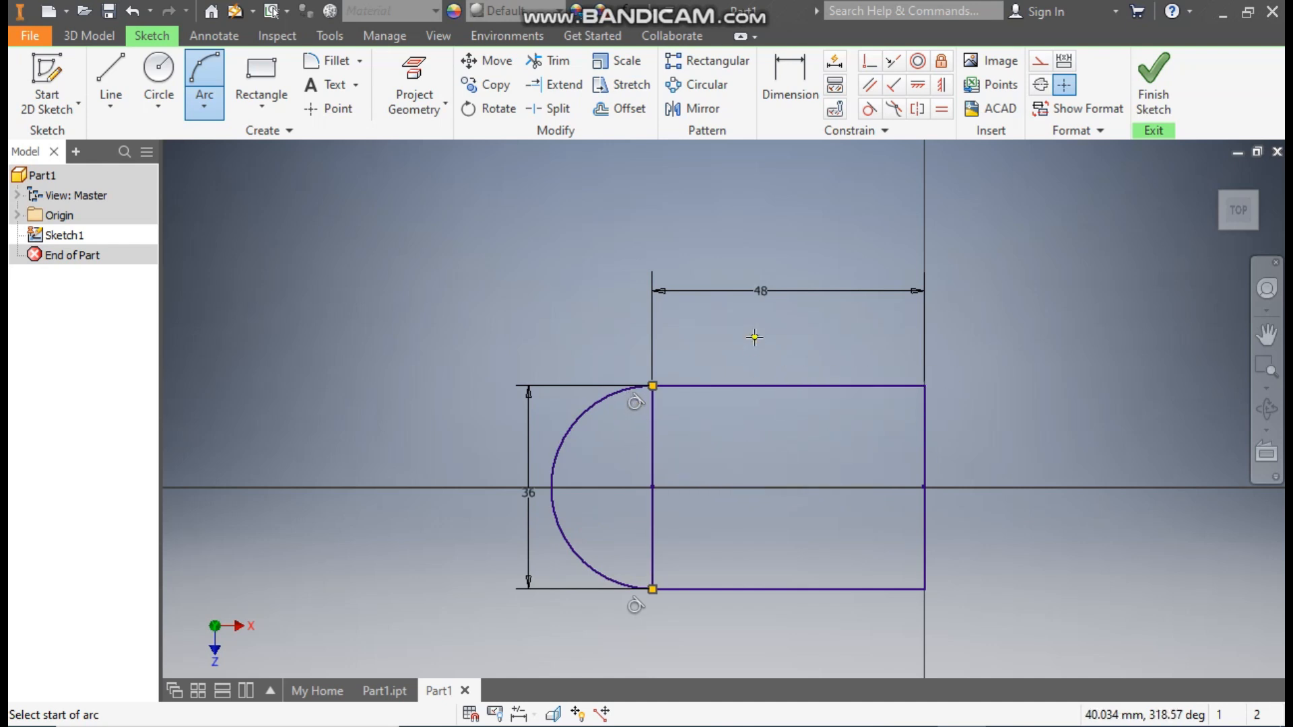
{"action": "key", "text": "Escape"}
Convert the rectangle's left side, inside the arc, to a construction line and finish the sketch.
{"action": "left_click", "coordinate": [653, 428]}
{"action": "left_click", "coordinate": [1041, 63]}
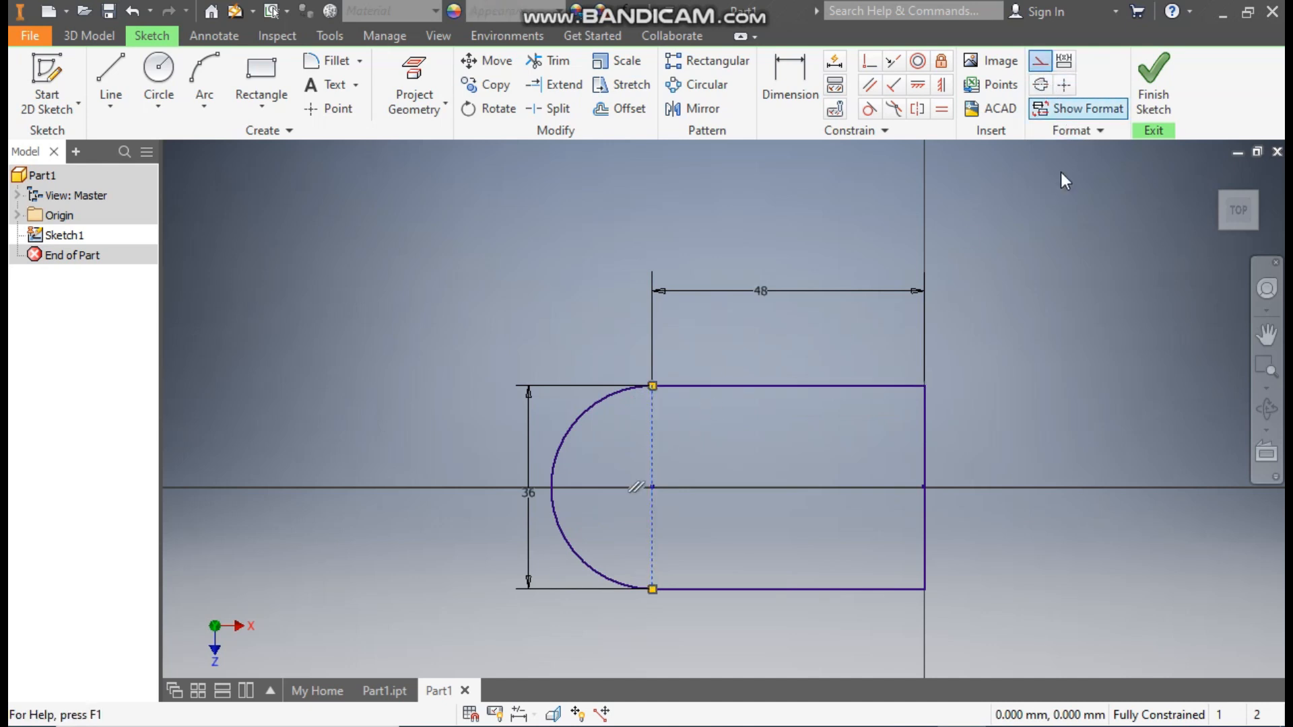
{"action": "left_click", "coordinate": [1154, 75]}
Extrude the round-ended base profile upward by 15 mm as a solid.
{"action": "scroll", "coordinate": [855, 427], "scroll_direction": "down", "scroll_amount": 2}
{"action": "middle_click_drag", "start_coordinate": [858, 431], "coordinate": [993, 583]}
{"action": "scroll", "coordinate": [990, 584], "scroll_direction": "down", "scroll_amount": 3}
{"action": "left_click", "coordinate": [123, 82]}
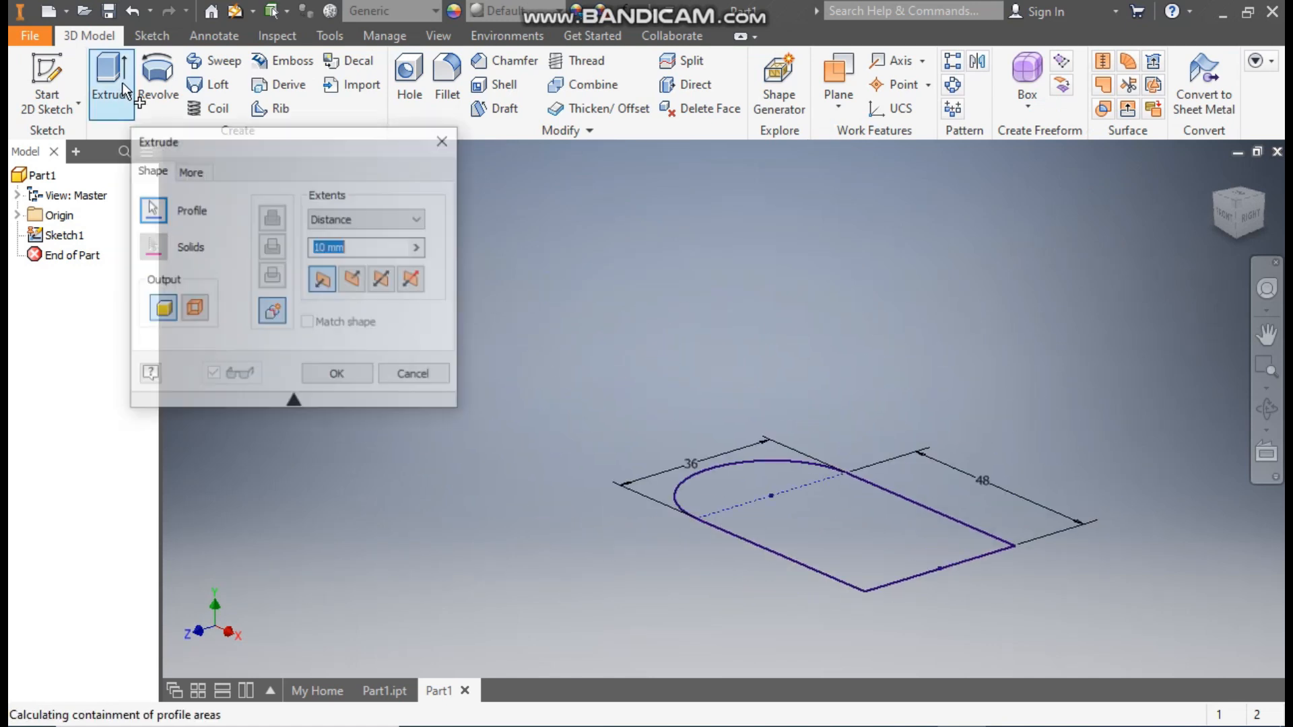
{"action": "type", "text": "15"}
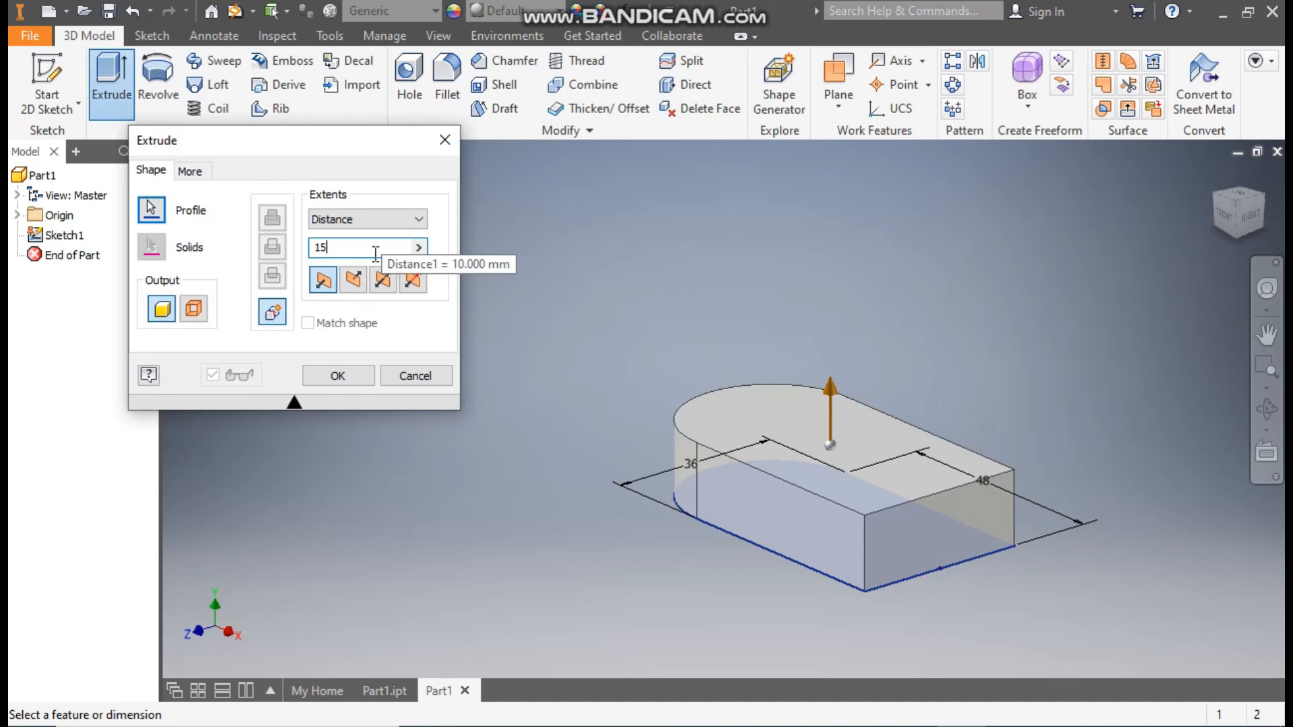
{"action": "left_click", "coordinate": [345, 376]}
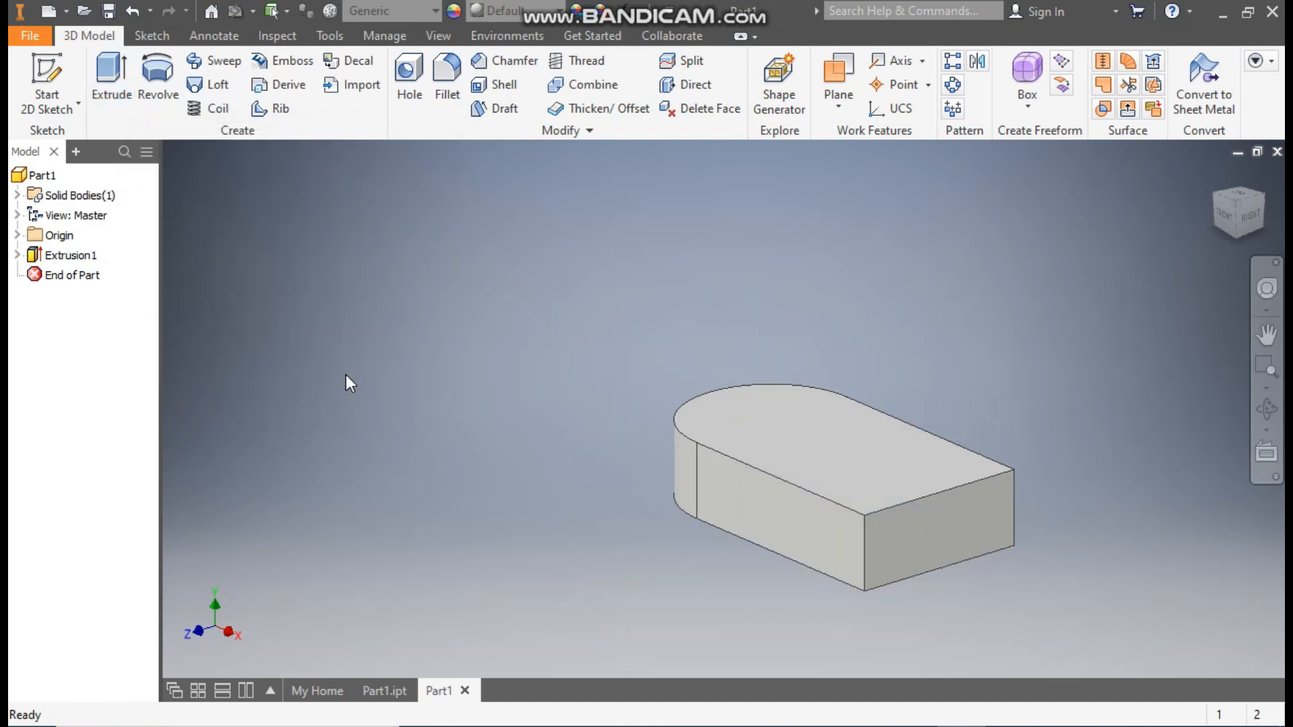
Start a sketch on the base's flat end face and draw a two-point rectangle 36 mm wide and about 54 mm high from its lower corner.
{"action": "left_click", "coordinate": [962, 526]}
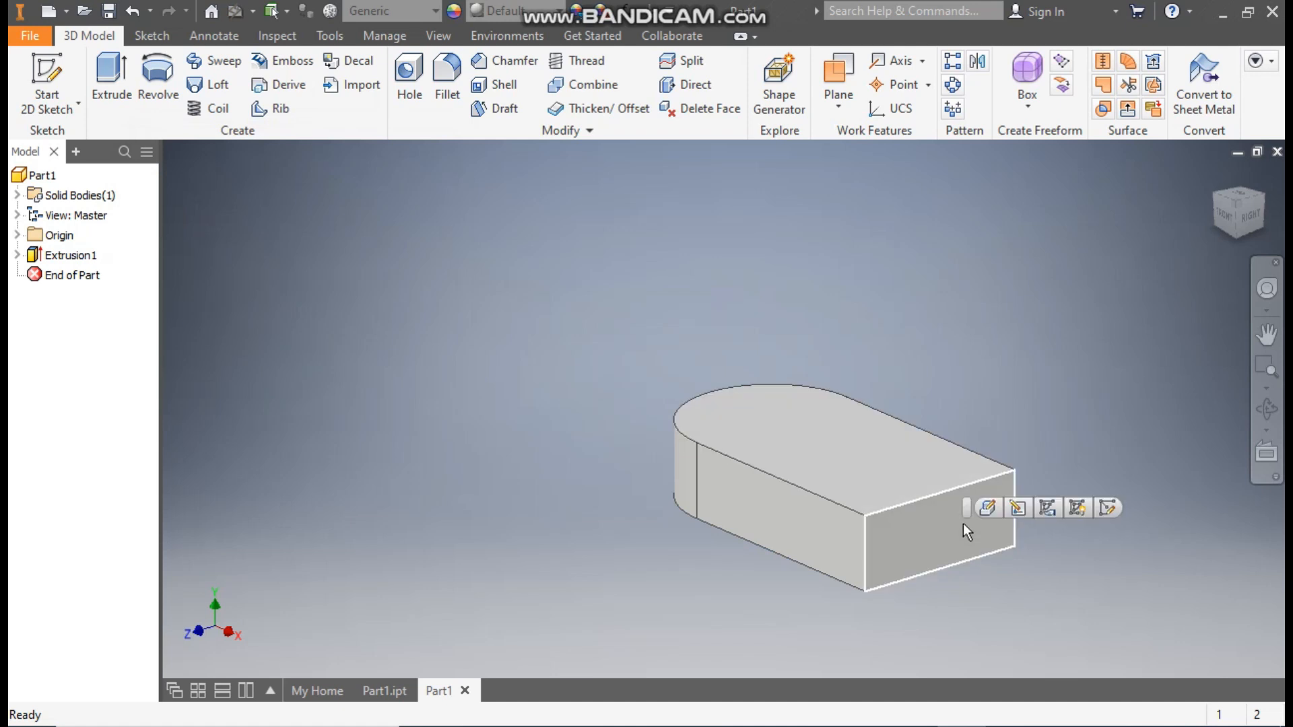
{"action": "left_click", "coordinate": [1108, 506]}
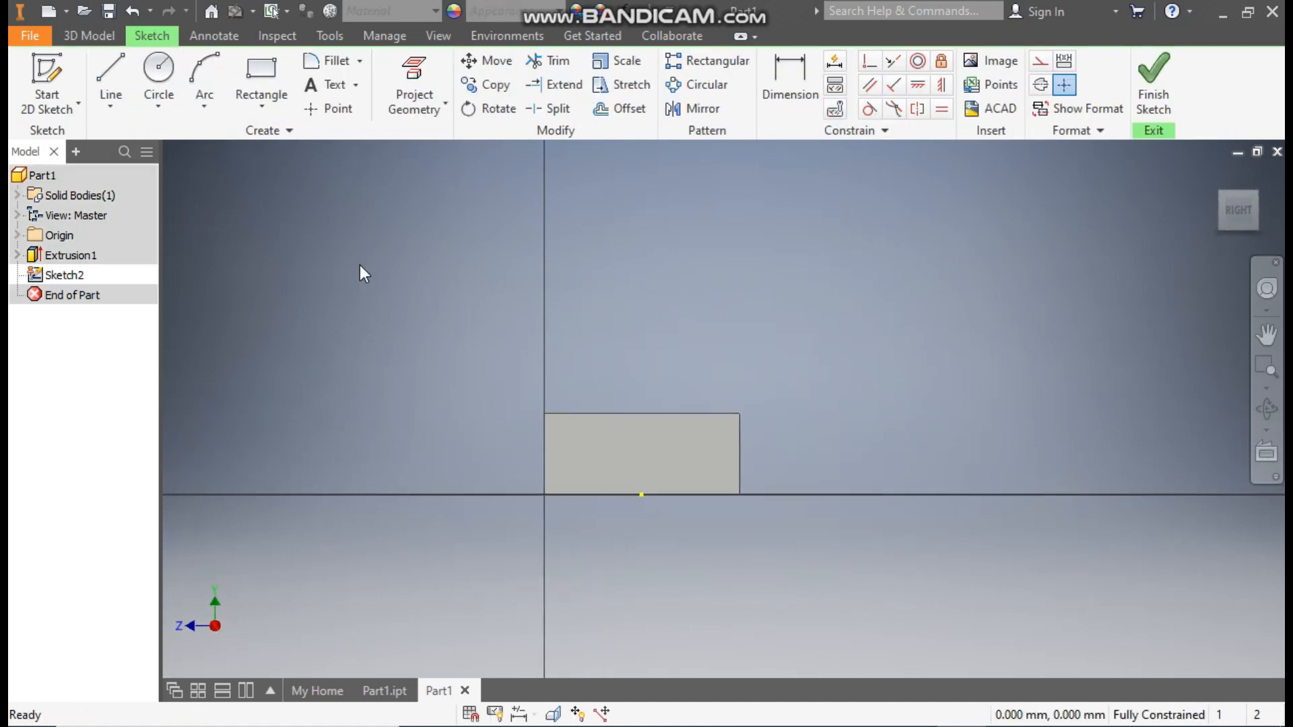
{"action": "left_click", "coordinate": [259, 106]}
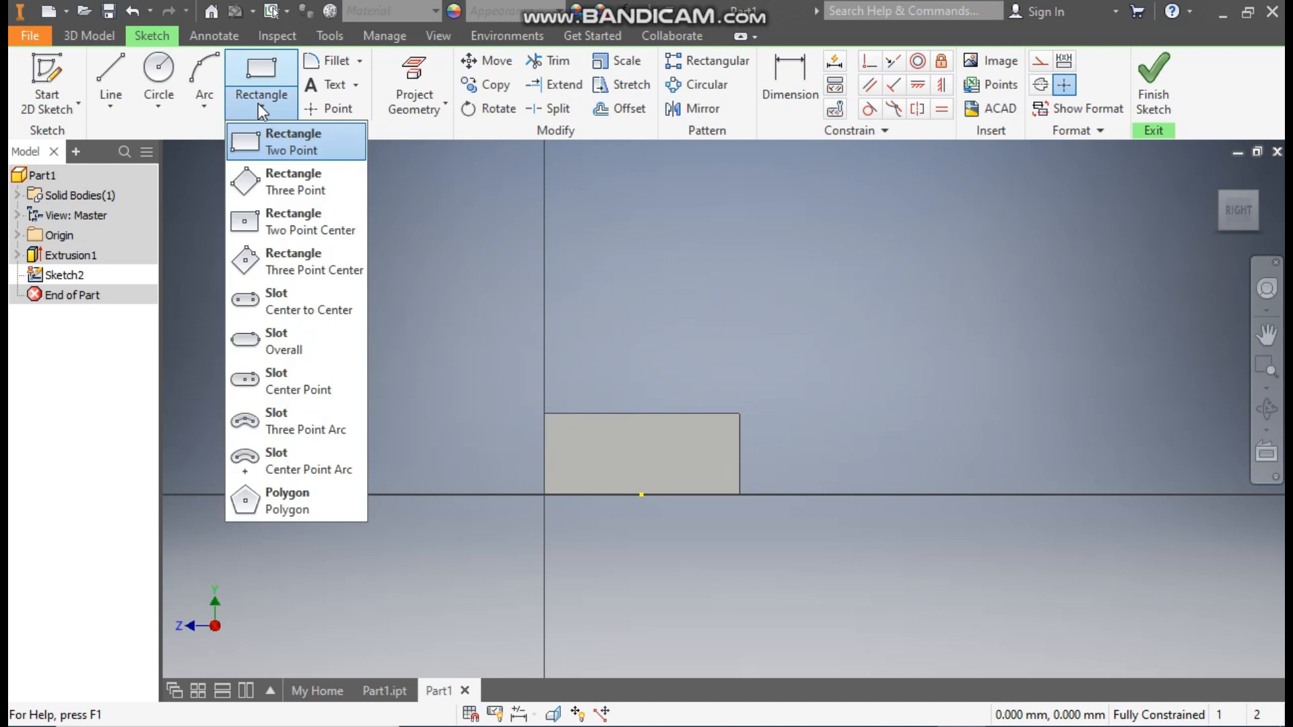
{"action": "left_click", "coordinate": [283, 142]}
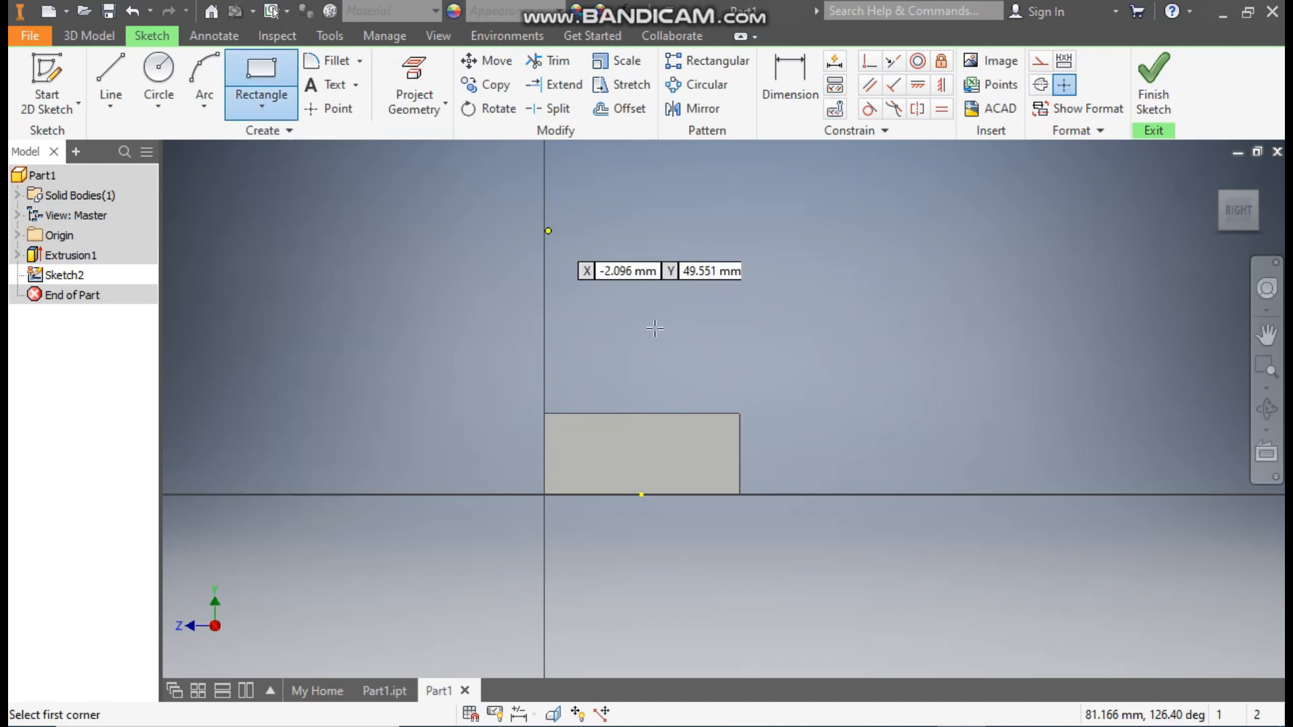
{"action": "left_click", "coordinate": [544, 495]}
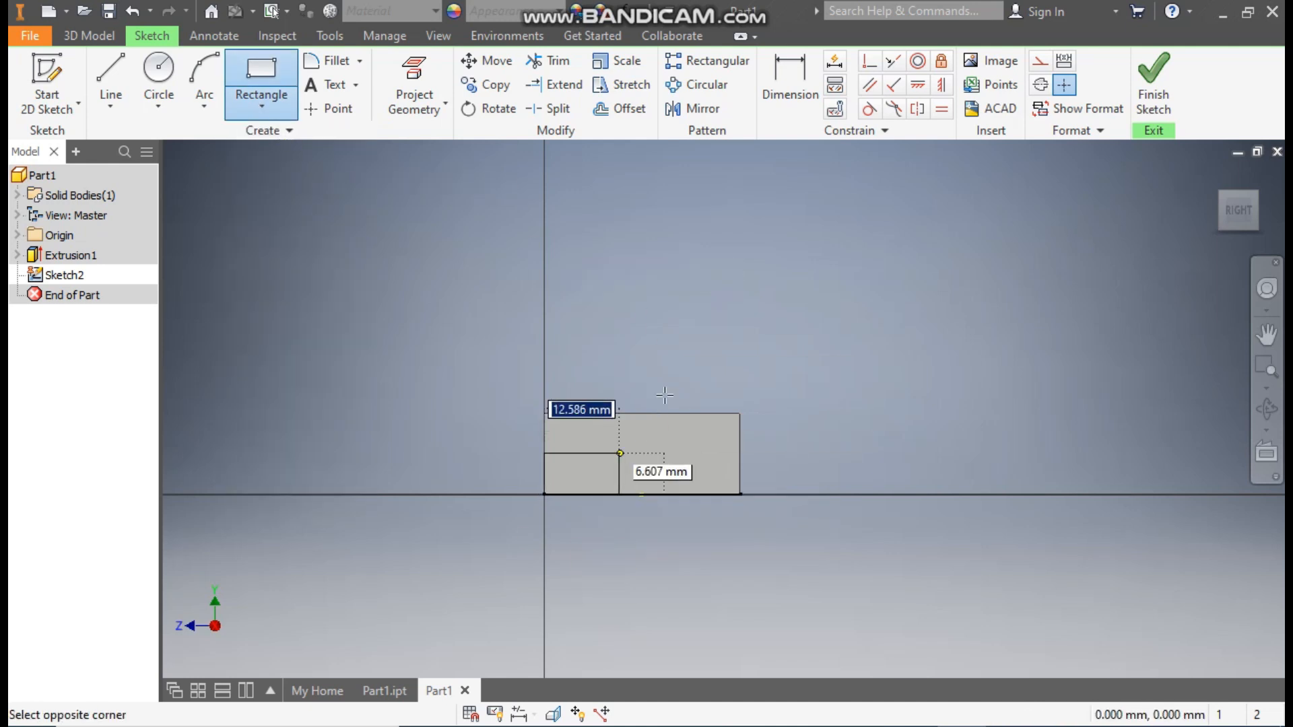
{"action": "left_click", "coordinate": [739, 200]}
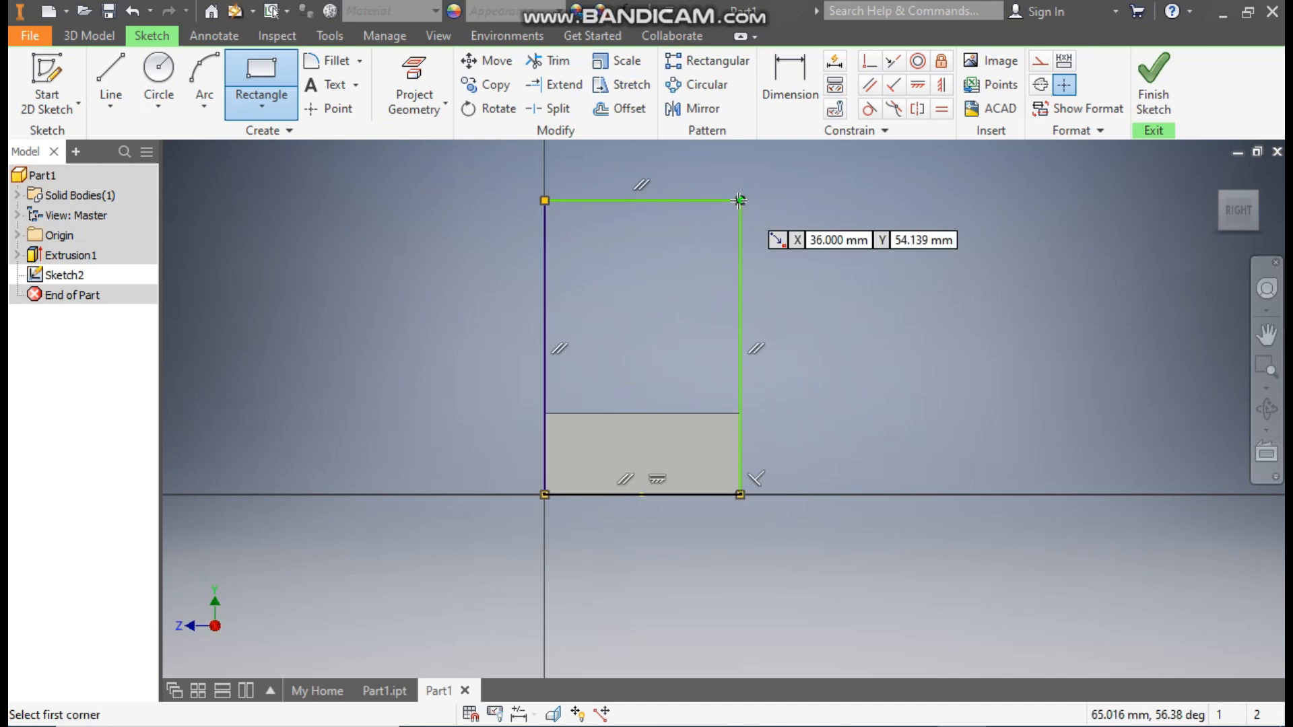
Dimension the end-face rectangle 36 mm wide and 45 mm high.
{"action": "left_click", "coordinate": [782, 98]}
{"action": "left_click", "coordinate": [698, 200]}
{"action": "left_click", "coordinate": [684, 293]}
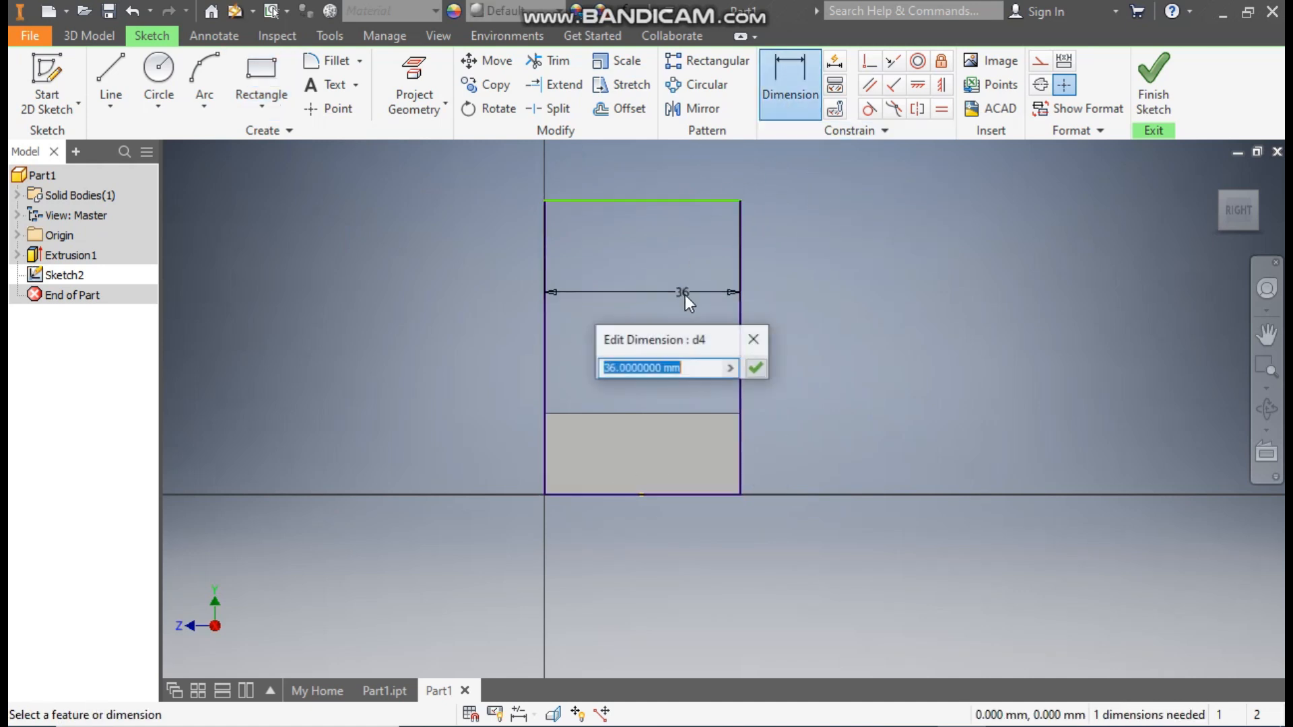
{"action": "left_click", "coordinate": [760, 374]}
{"action": "left_click", "coordinate": [739, 310]}
{"action": "left_click", "coordinate": [861, 336]}
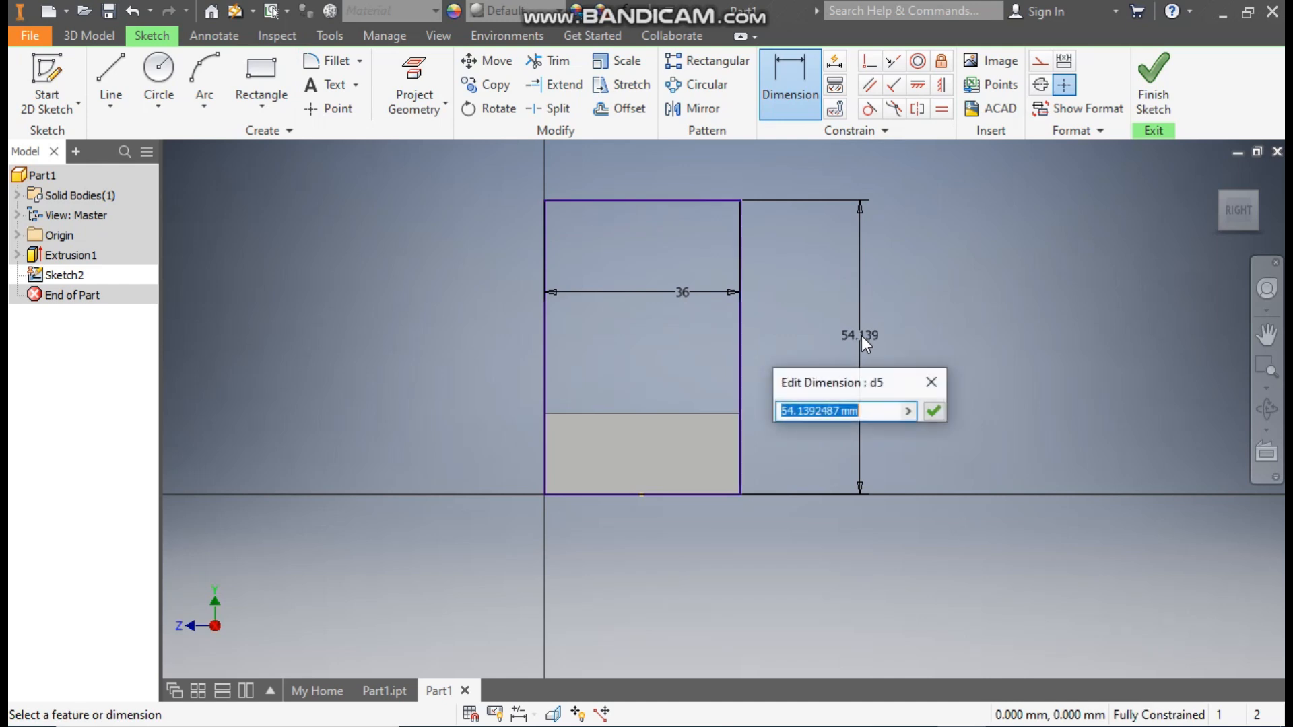
{"action": "type", "text": "45"}
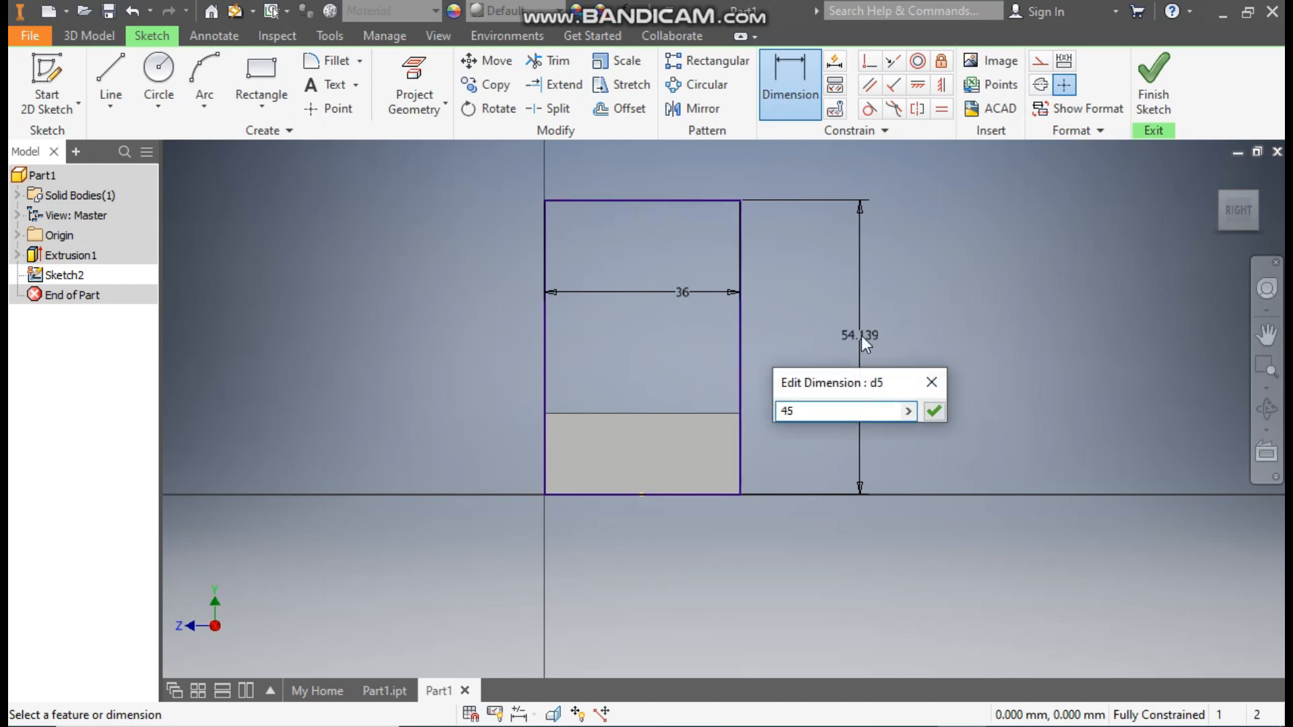
{"action": "key", "text": "Return"}
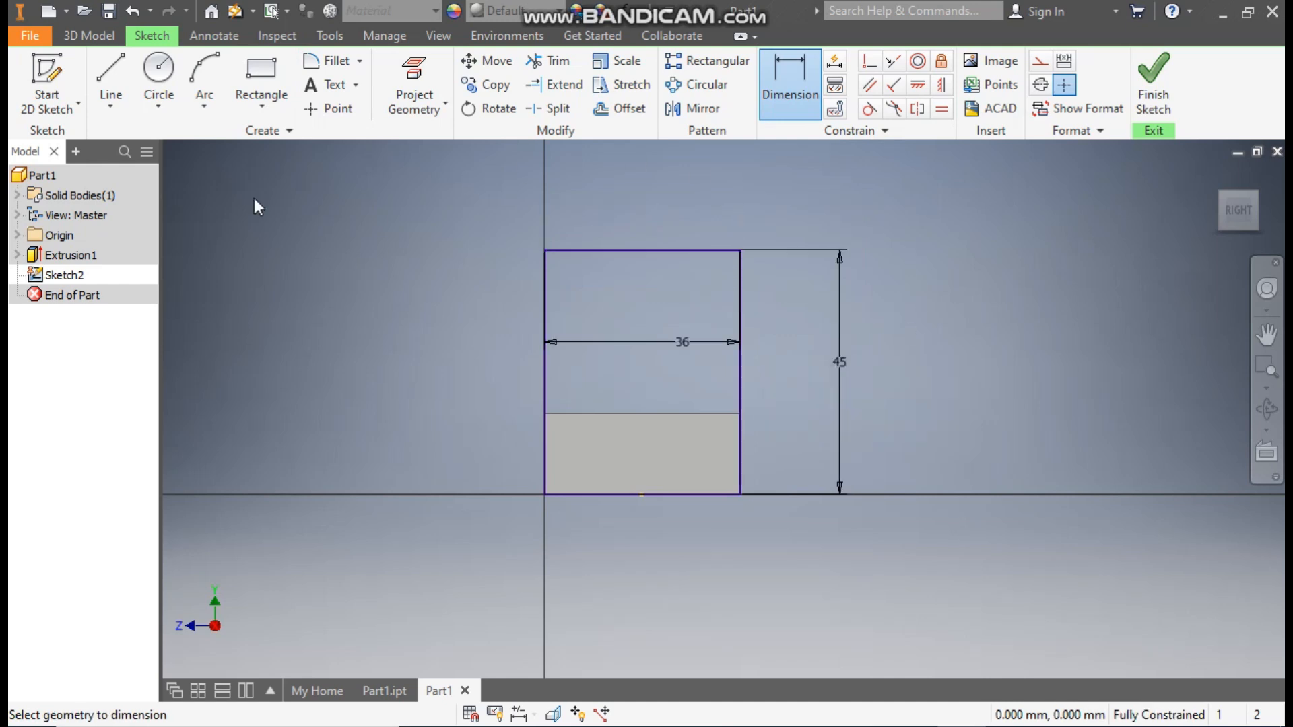
Draw a three-point semicircular arc across the rectangle's two upper corners, bulging upward and tangent to the vertical sides.
{"action": "left_click", "coordinate": [200, 111]}
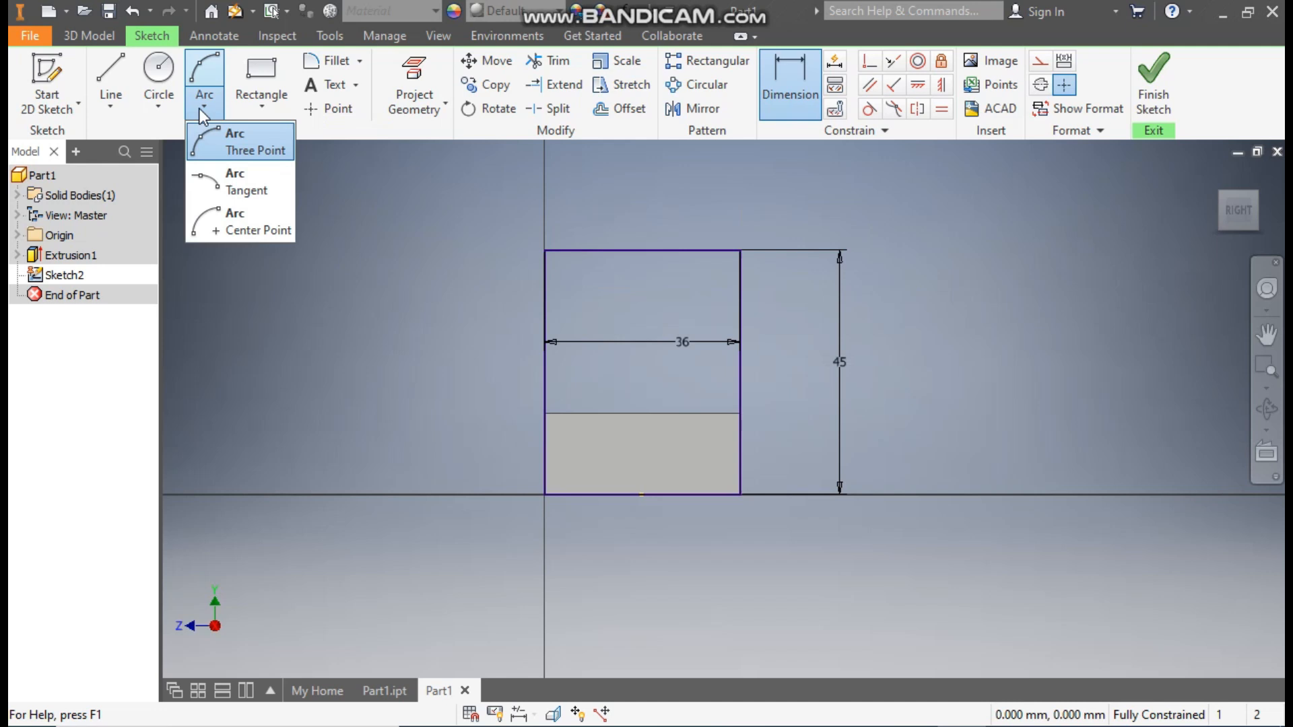
{"action": "left_click", "coordinate": [224, 139]}
{"action": "left_click", "coordinate": [545, 251]}
{"action": "left_click", "coordinate": [740, 250]}
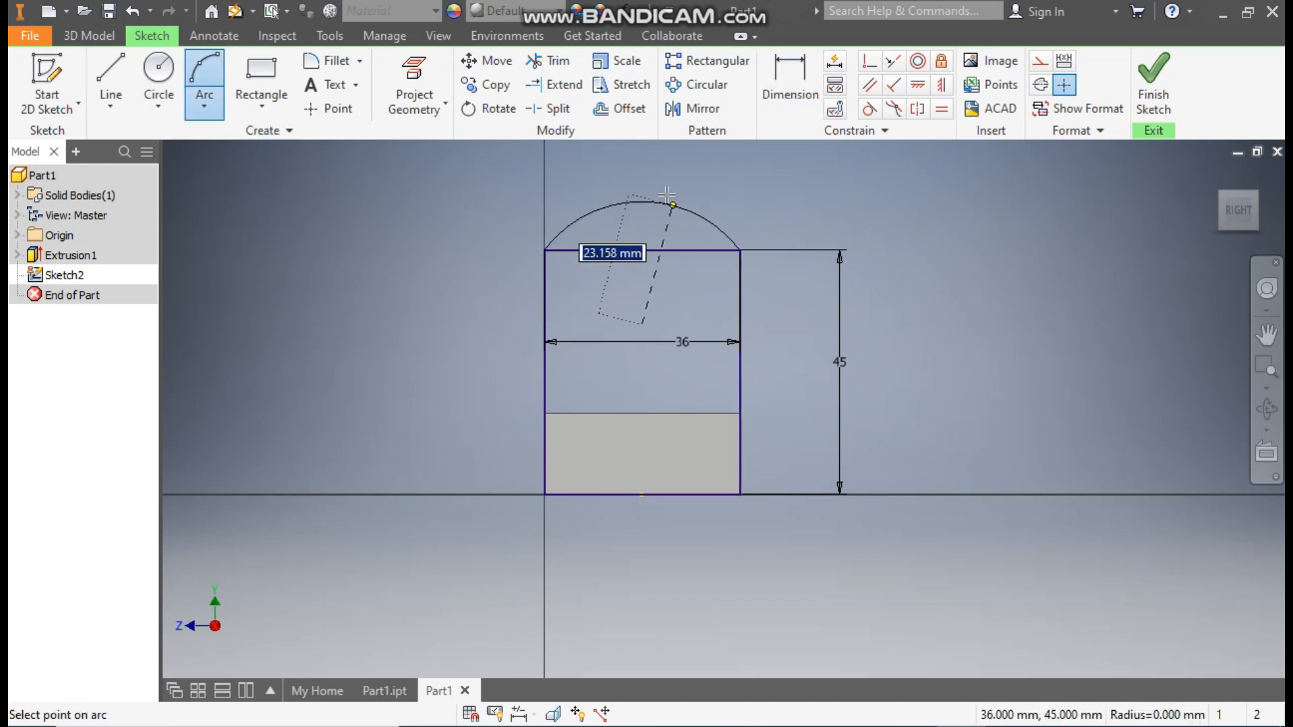
{"action": "left_click", "coordinate": [656, 153]}
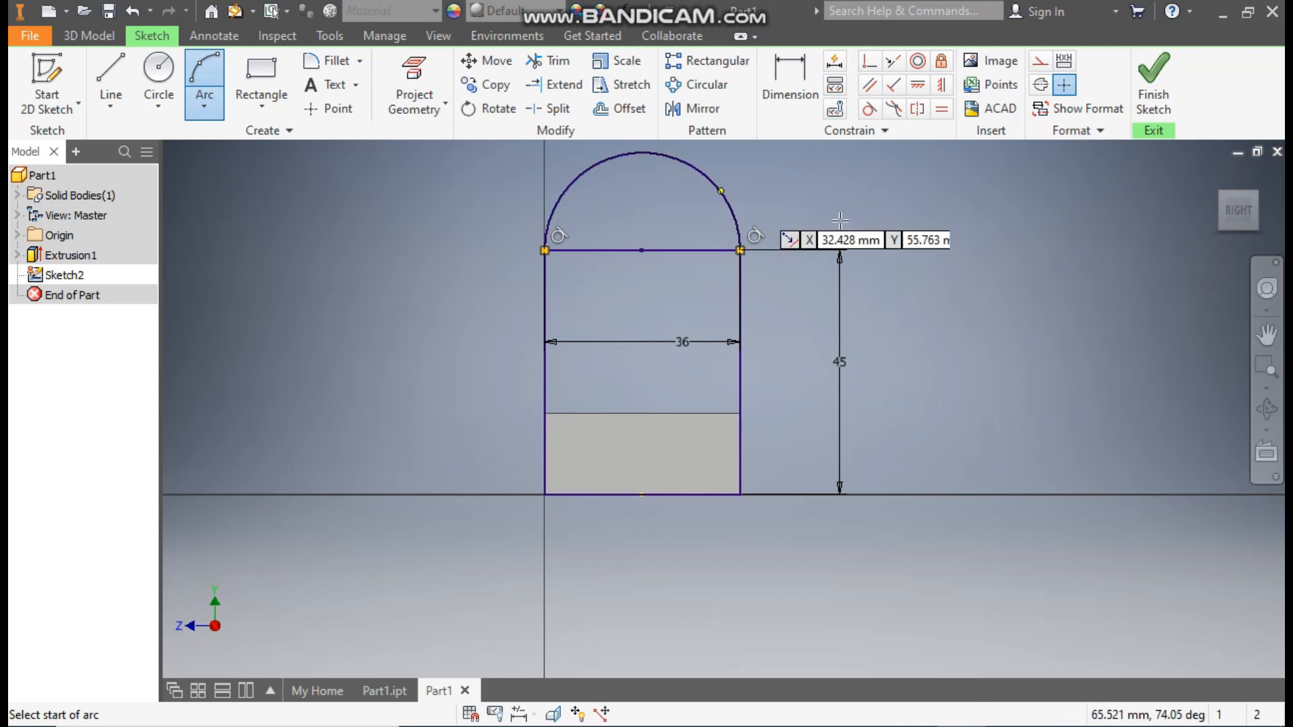
Finish the end-face sketch and extrude the whole round-topped profile 18 mm back over the base, joined to the solid.
{"action": "left_click", "coordinate": [1153, 98]}
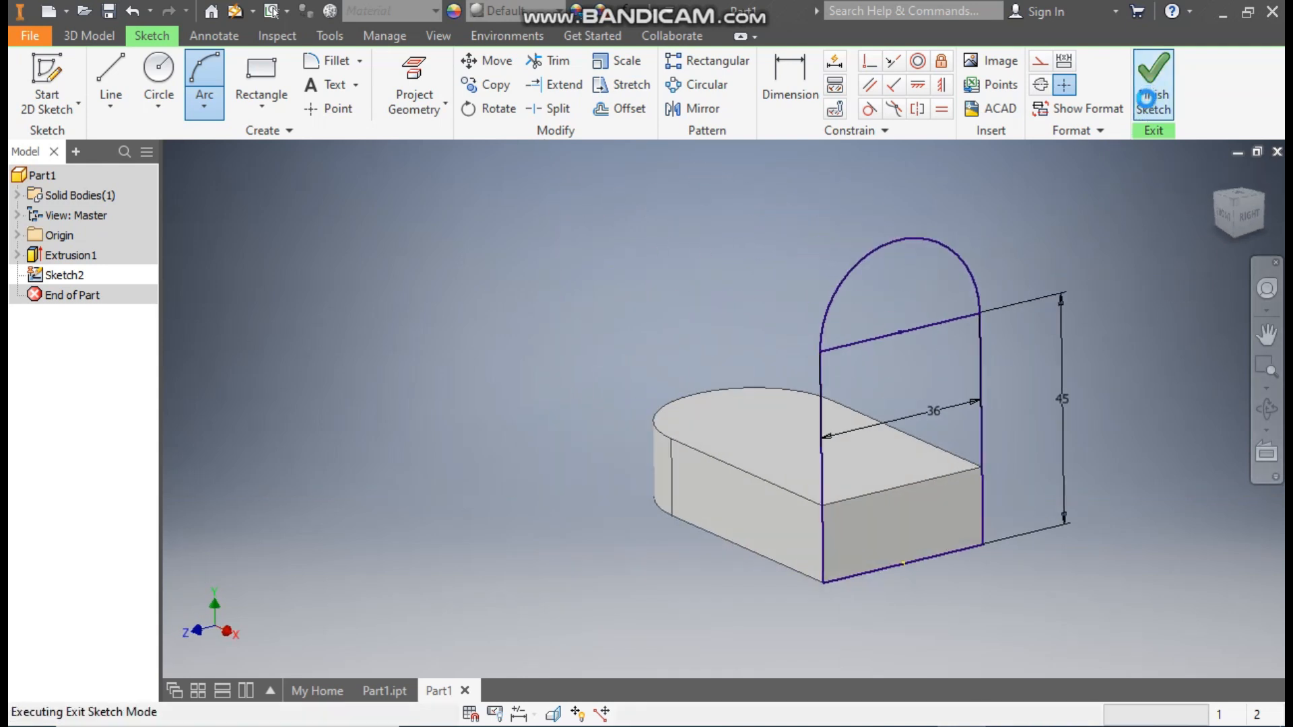
{"action": "left_click", "coordinate": [104, 83]}
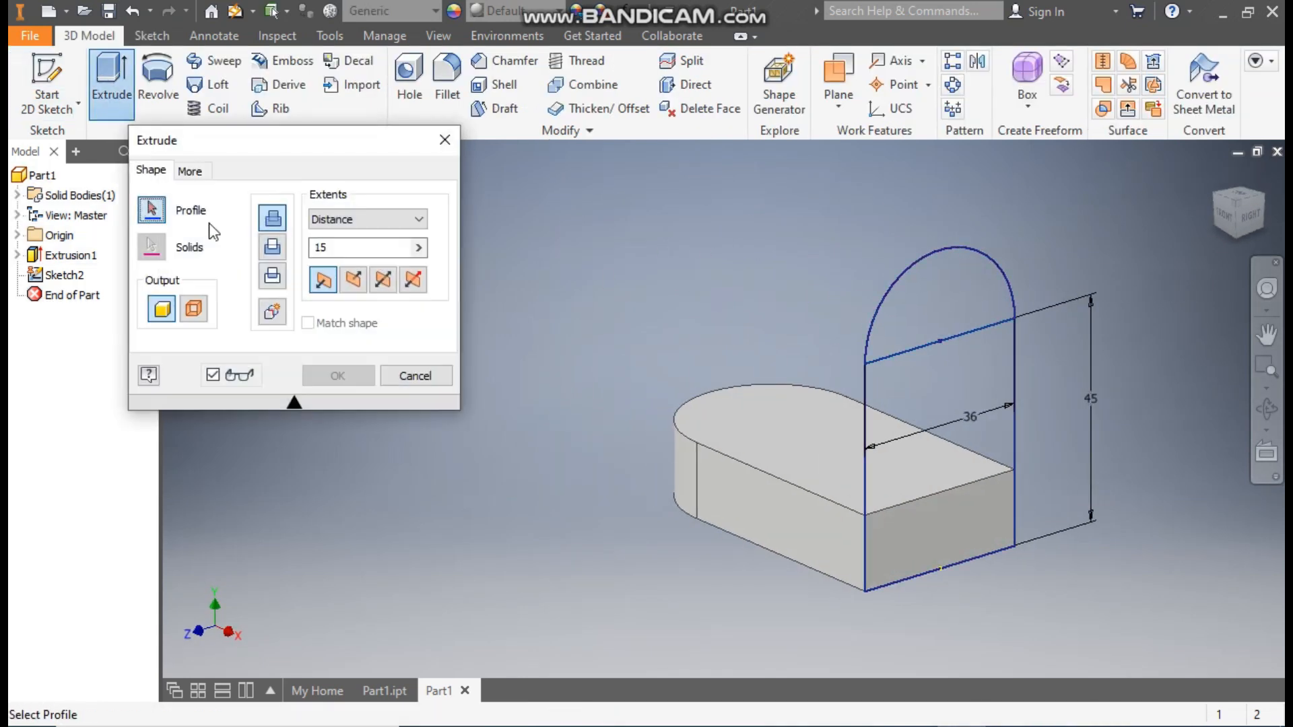
{"action": "left_click", "coordinate": [773, 601]}
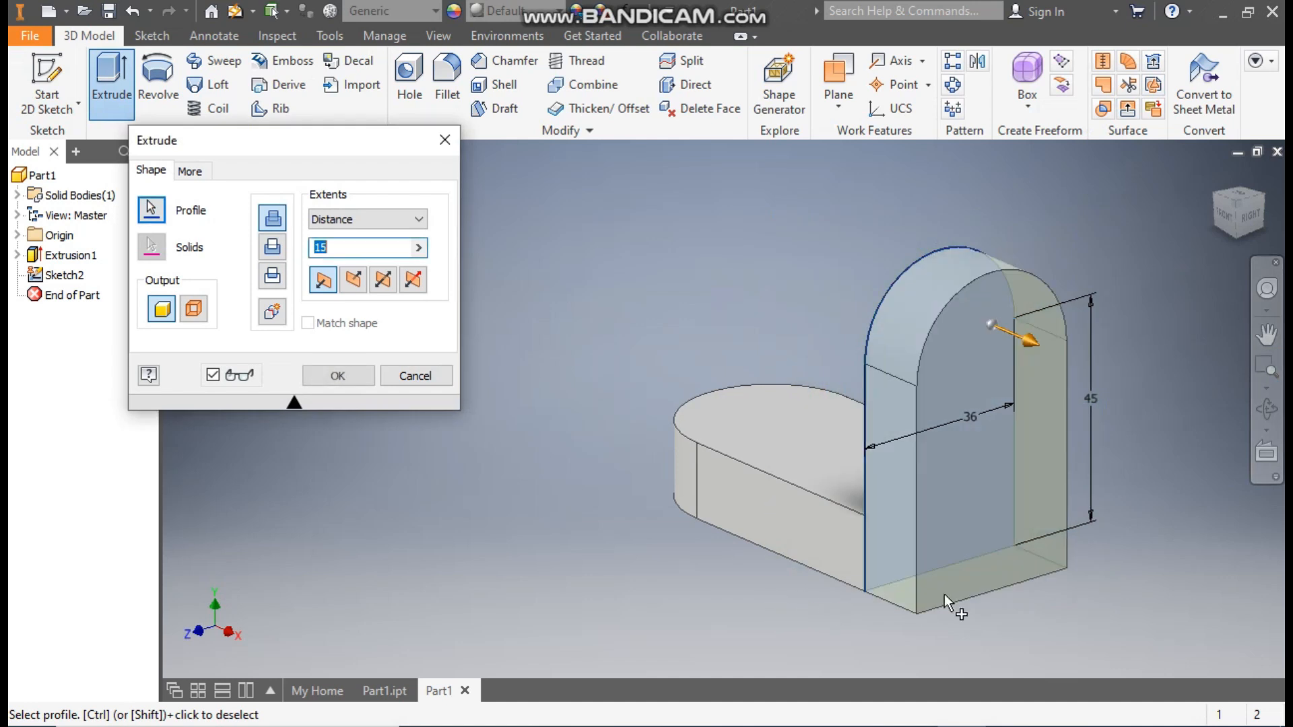
{"action": "left_click", "coordinate": [352, 281]}
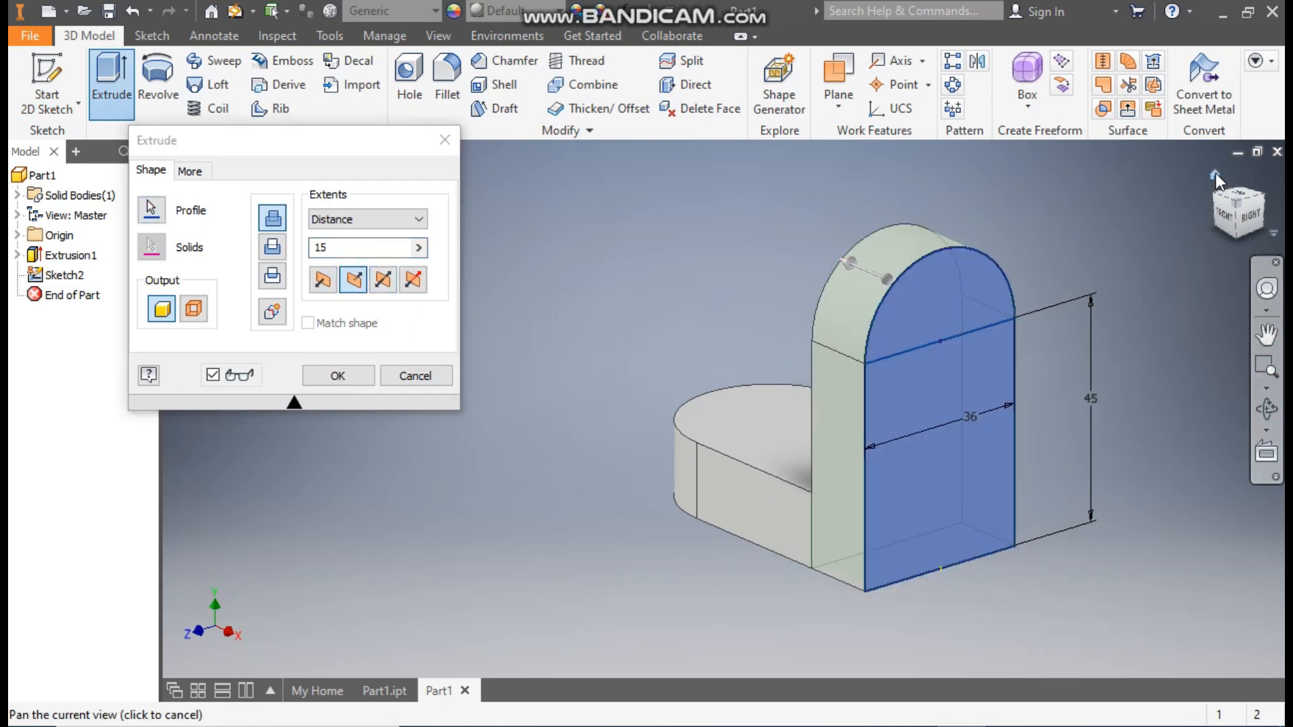
{"action": "left_click", "coordinate": [1215, 174]}
{"action": "left_click", "coordinate": [1209, 196]}
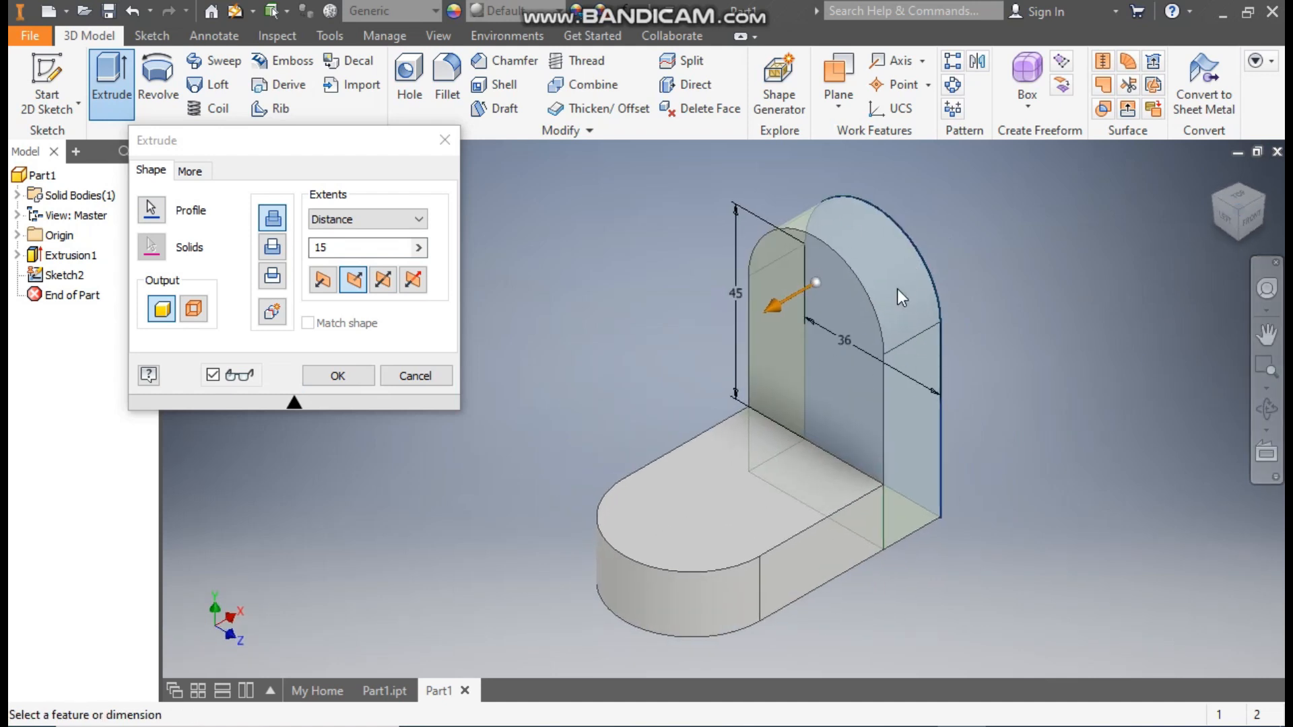
{"action": "left_click_drag", "start_coordinate": [335, 249], "coordinate": [312, 250]}
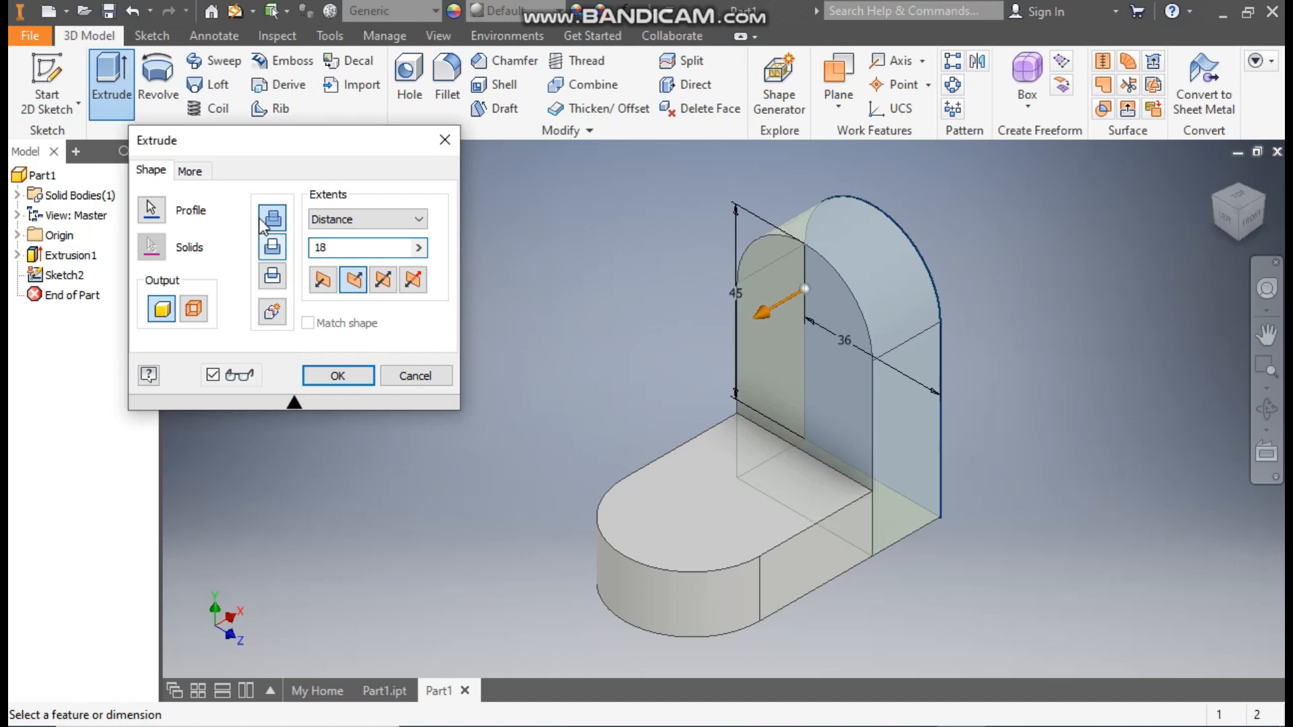
{"action": "left_click", "coordinate": [367, 383]}
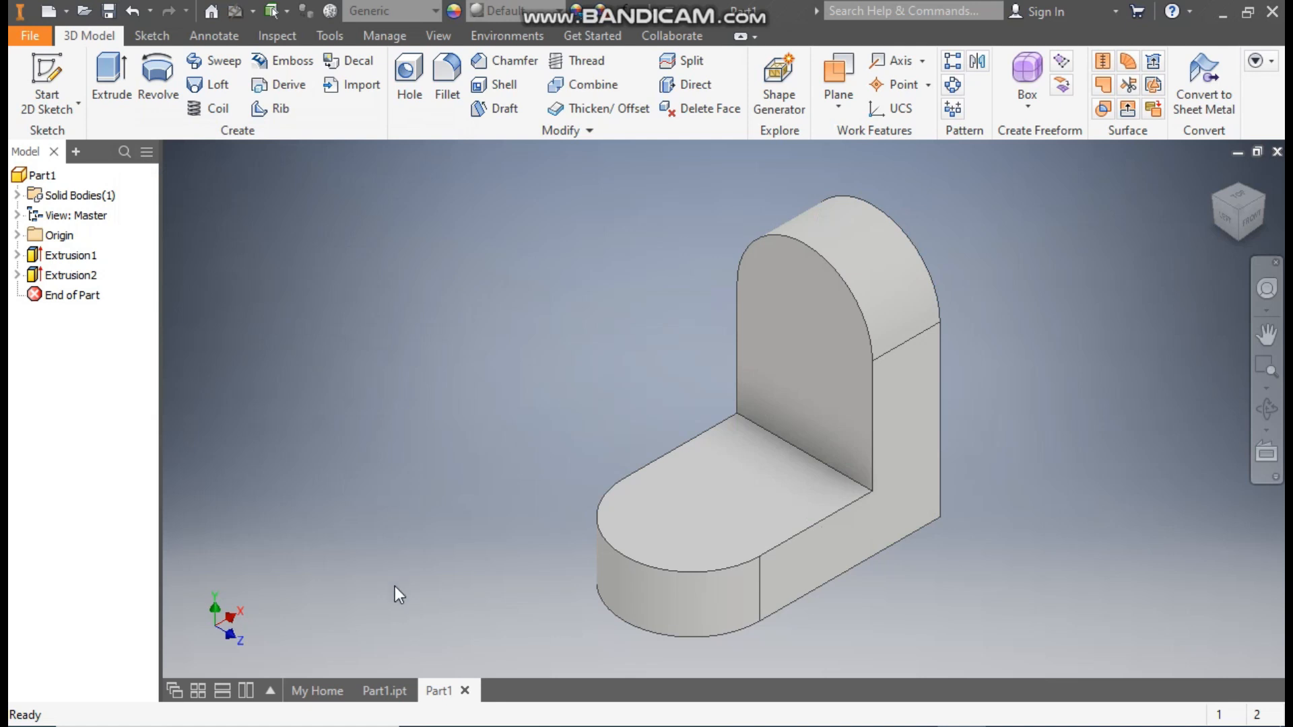
Check the finished model in Part1.ipt, return, and sketch a two-point rectangle 36 mm wide and about 18 mm high on the upright's inner face.
{"action": "left_click", "coordinate": [377, 690]}
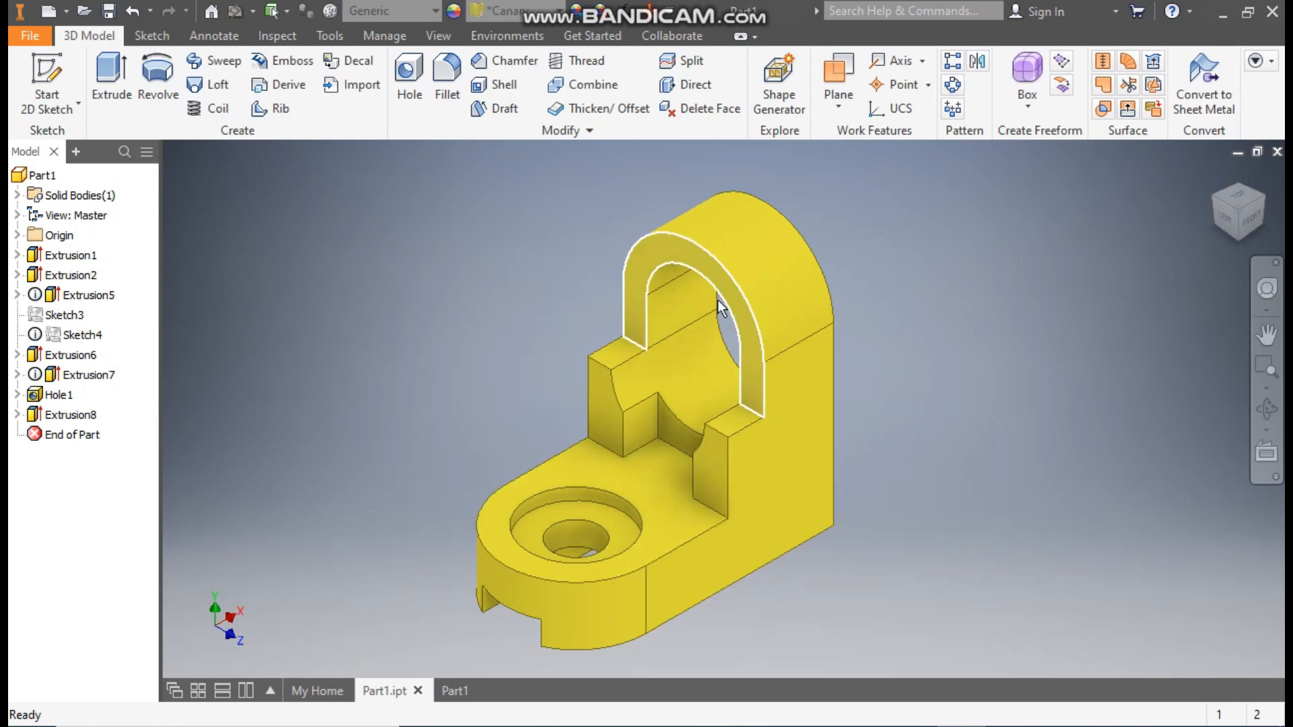
{"action": "left_click", "coordinate": [455, 690]}
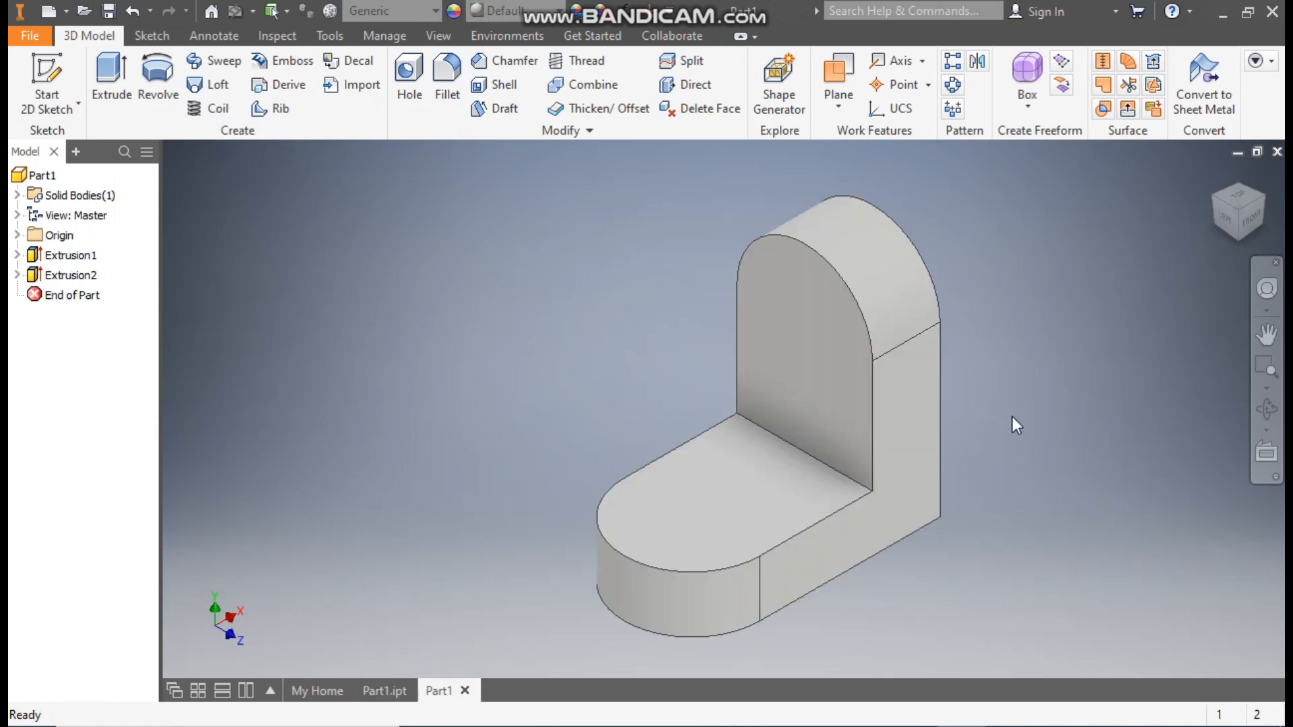
{"action": "left_click", "coordinate": [786, 340]}
{"action": "left_click", "coordinate": [929, 327]}
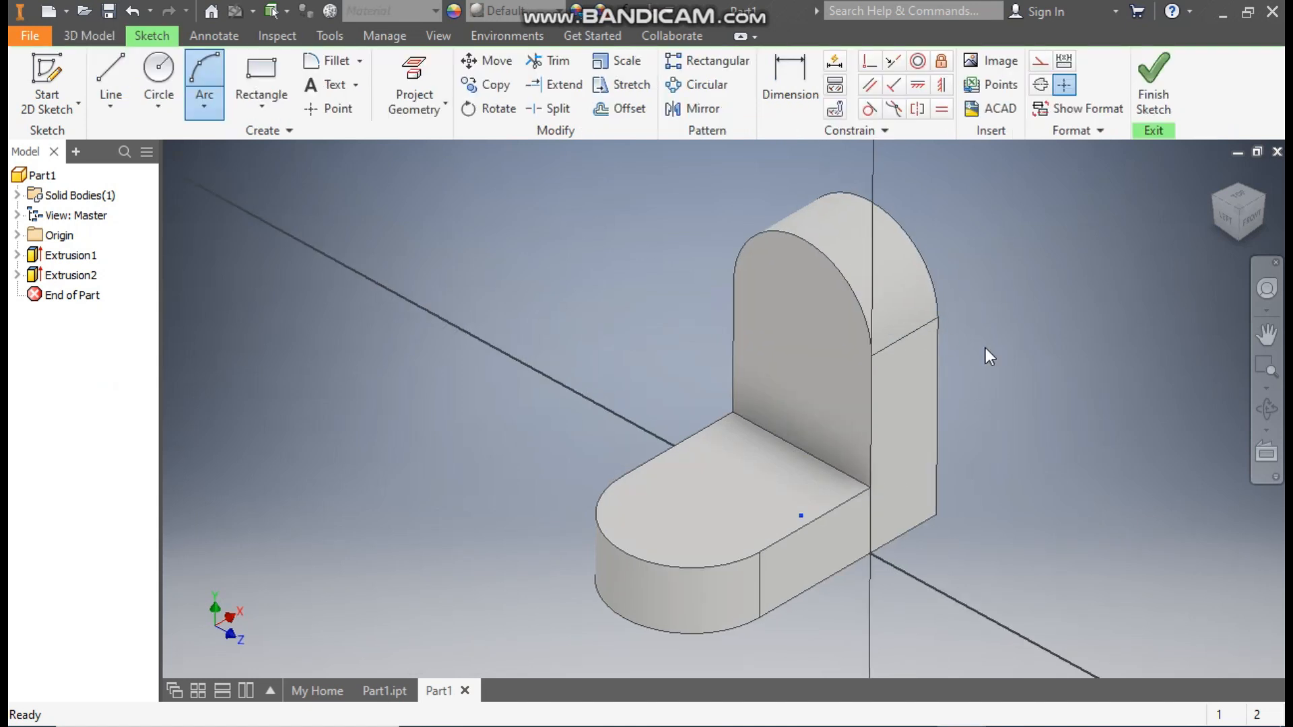
{"action": "middle_click_drag", "start_coordinate": [948, 253], "coordinate": [918, 331]}
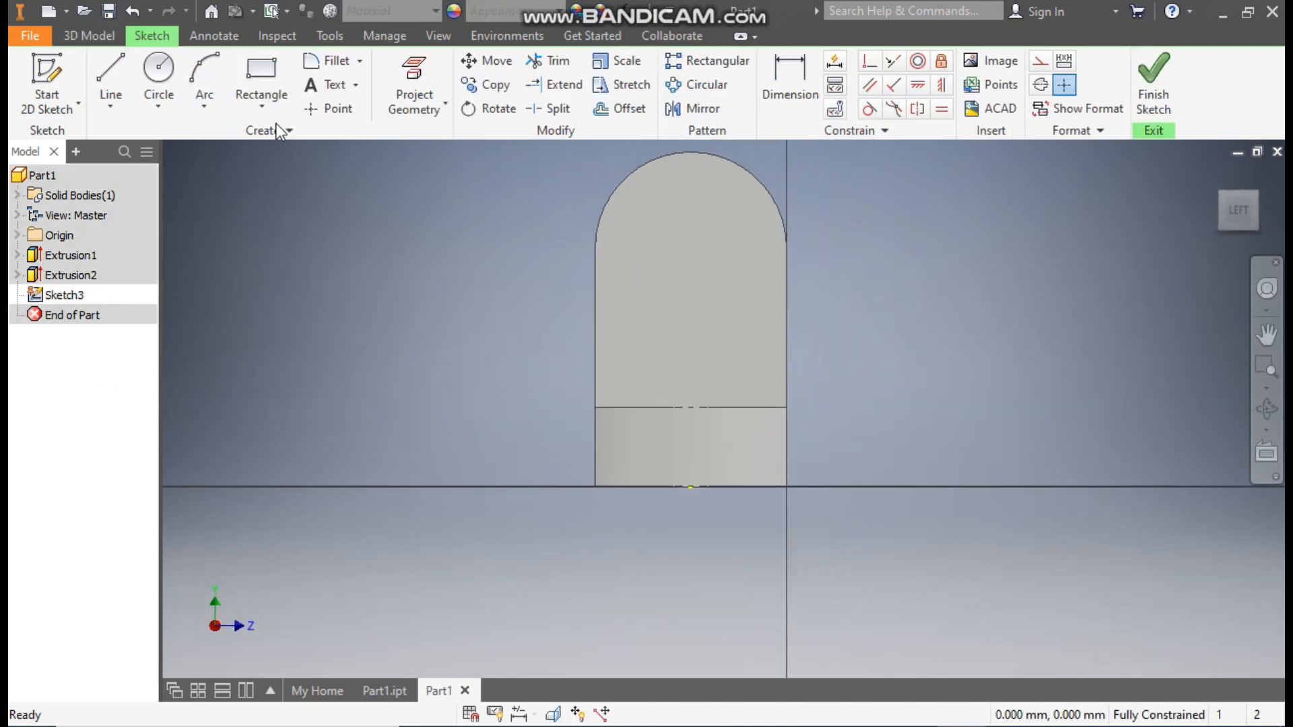
{"action": "left_click", "coordinate": [266, 107]}
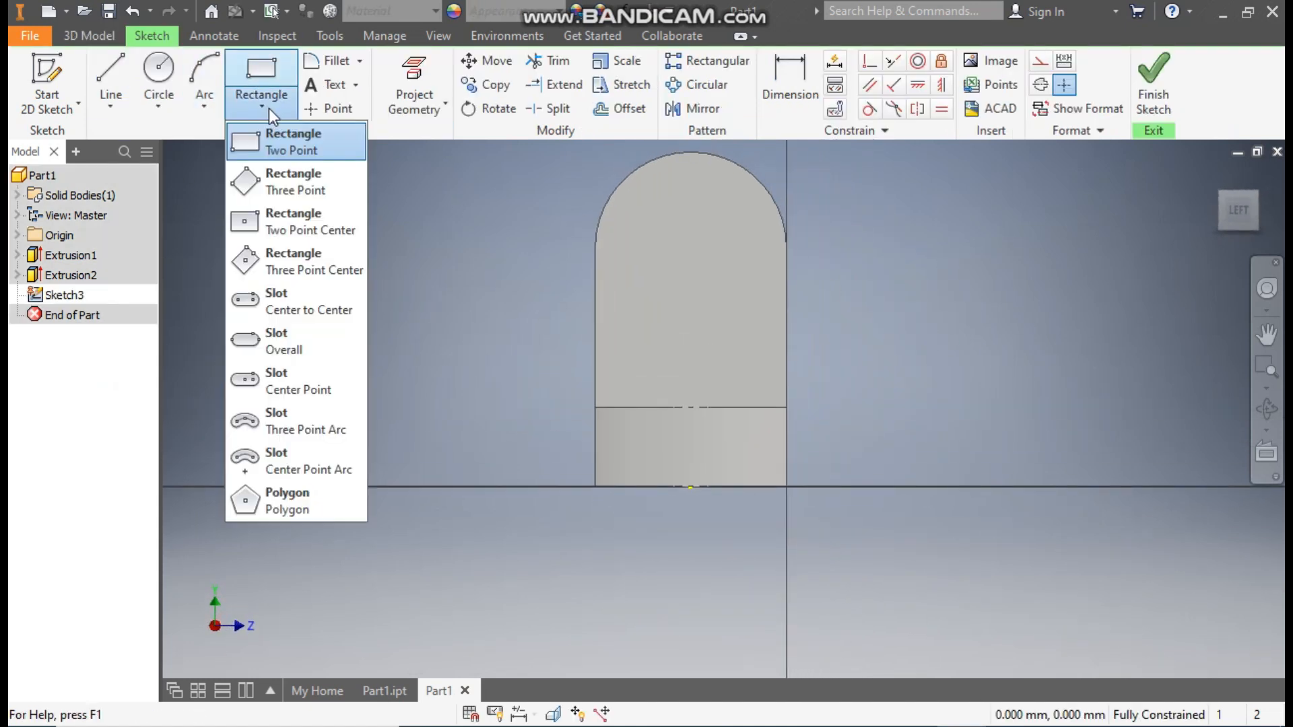
{"action": "left_click", "coordinate": [288, 148]}
{"action": "left_click", "coordinate": [595, 406]}
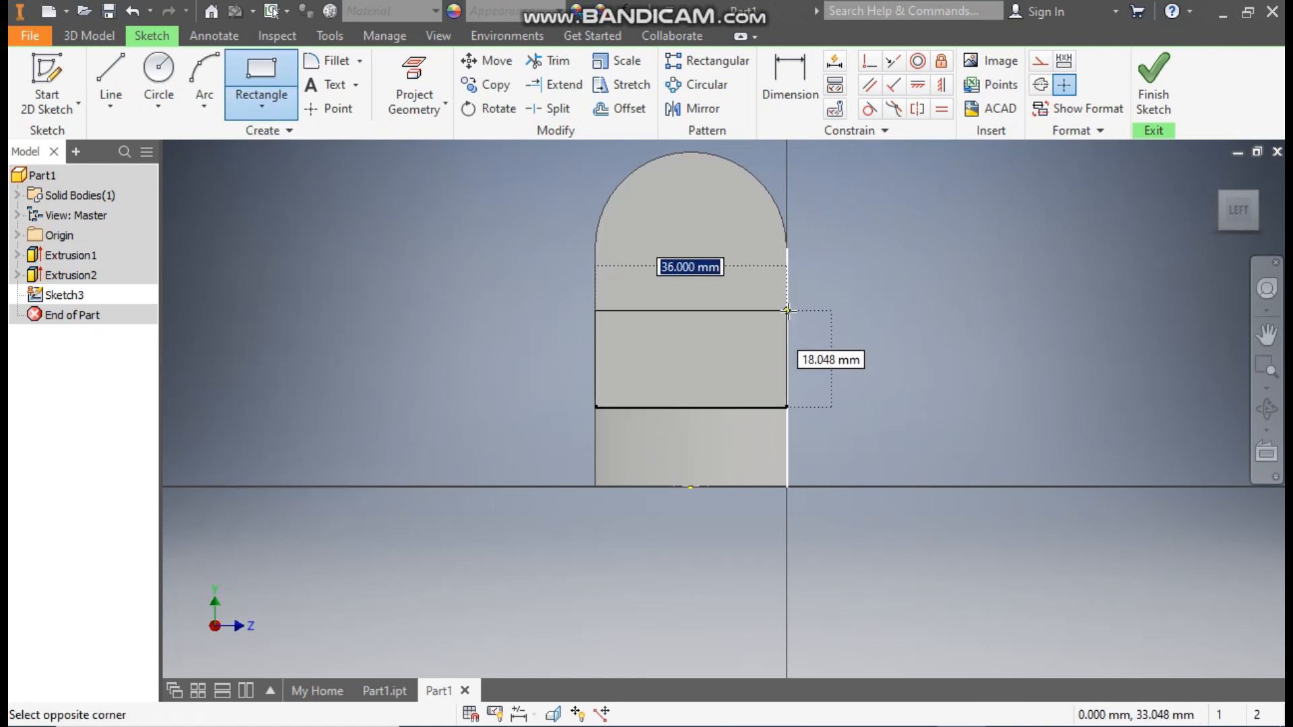
{"action": "left_click", "coordinate": [787, 311]}
Dimension the rectangle's upper edge 12 mm below the upright's arc centre and its width 36 mm.
{"action": "left_click", "coordinate": [792, 104]}
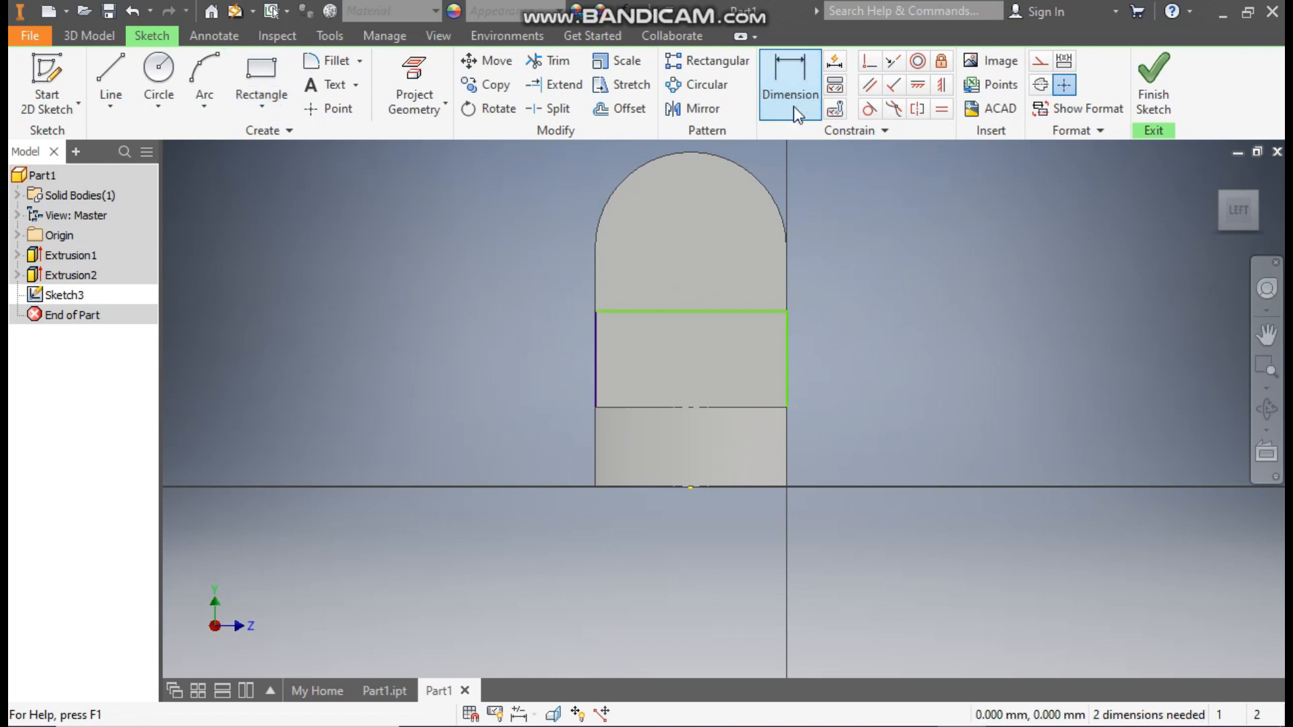
{"action": "left_click", "coordinate": [694, 312]}
{"action": "left_click", "coordinate": [741, 163]}
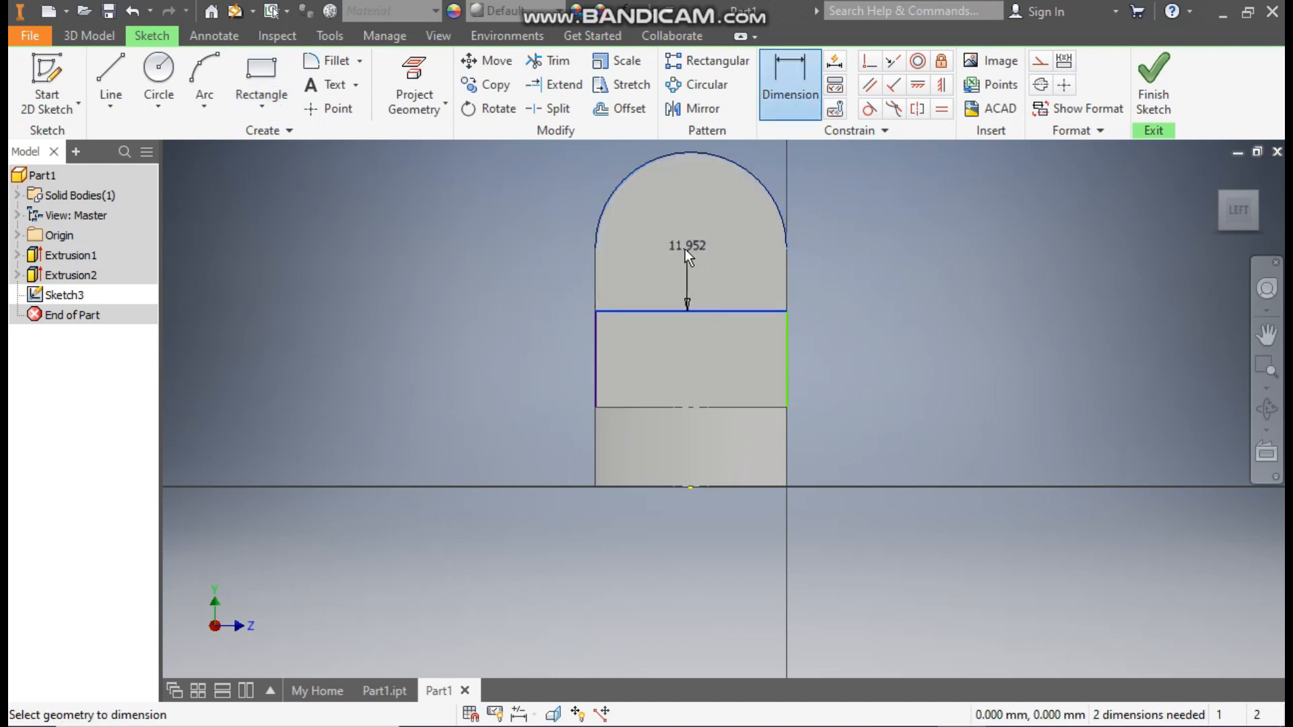
{"action": "left_click", "coordinate": [660, 277]}
{"action": "type", "text": "12"}
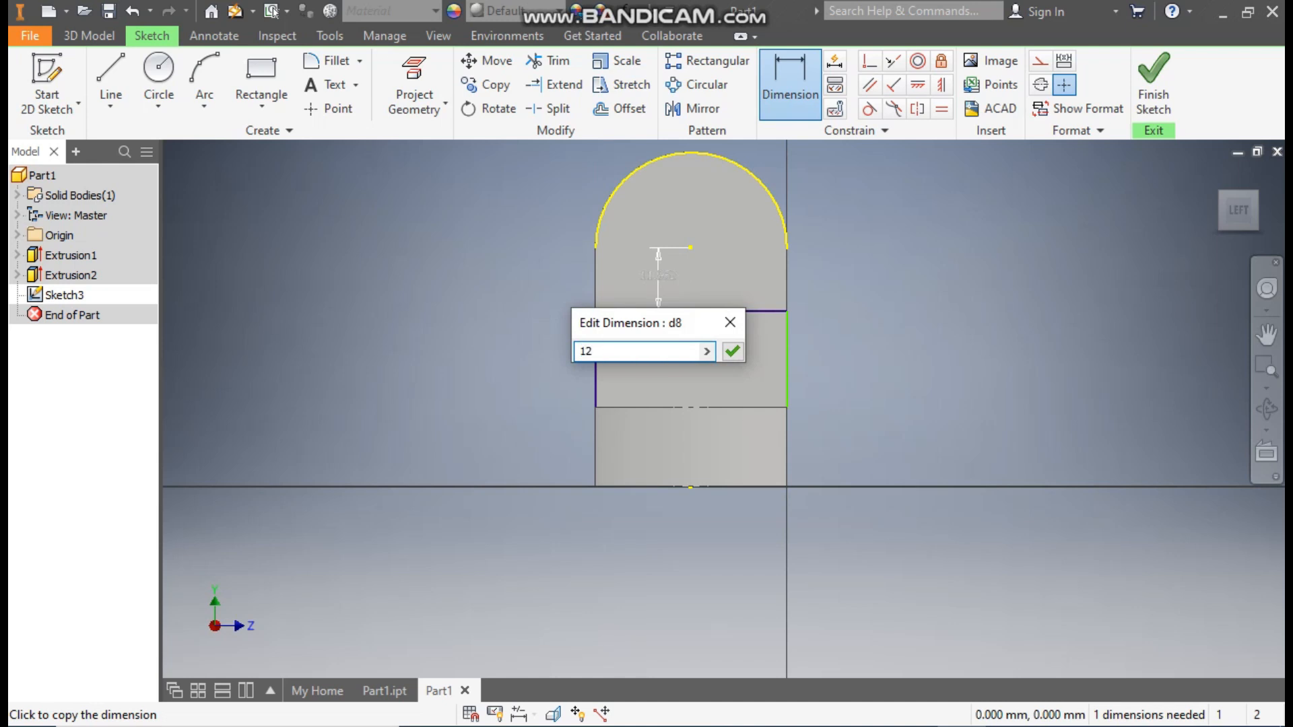
{"action": "key", "text": "Return"}
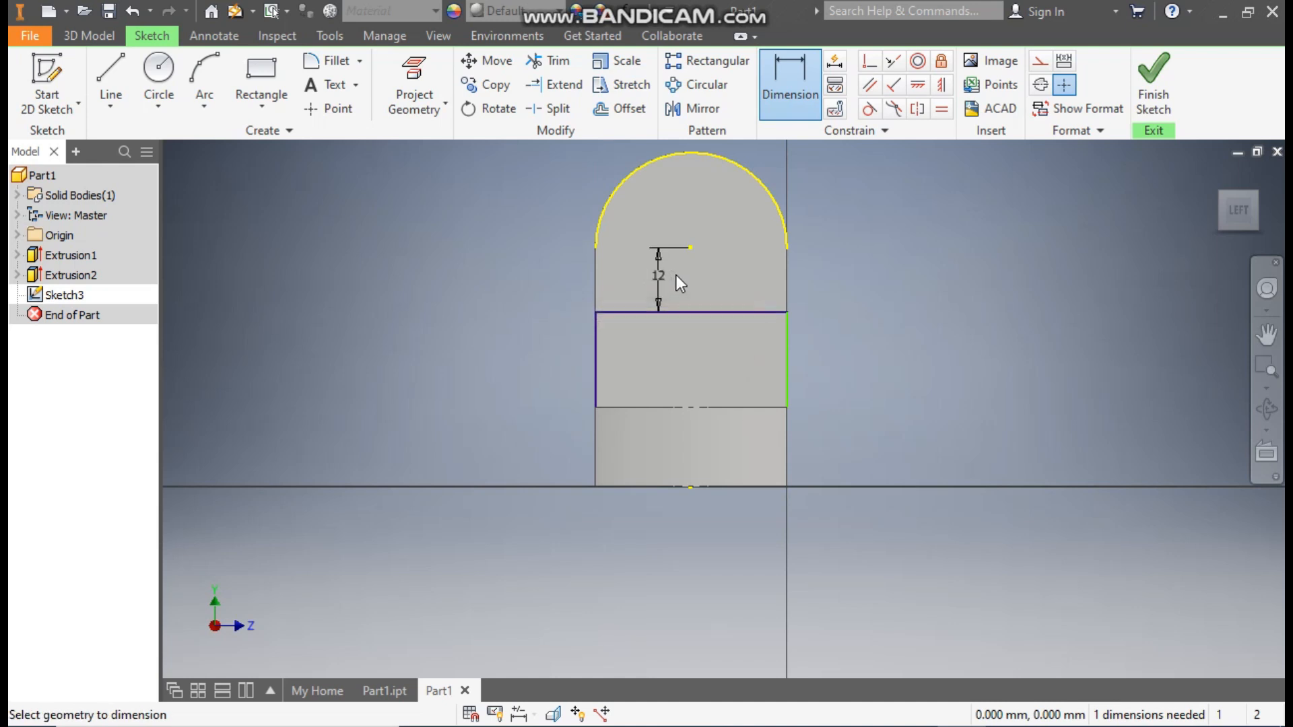
{"action": "left_click", "coordinate": [710, 313]}
{"action": "left_click", "coordinate": [704, 349]}
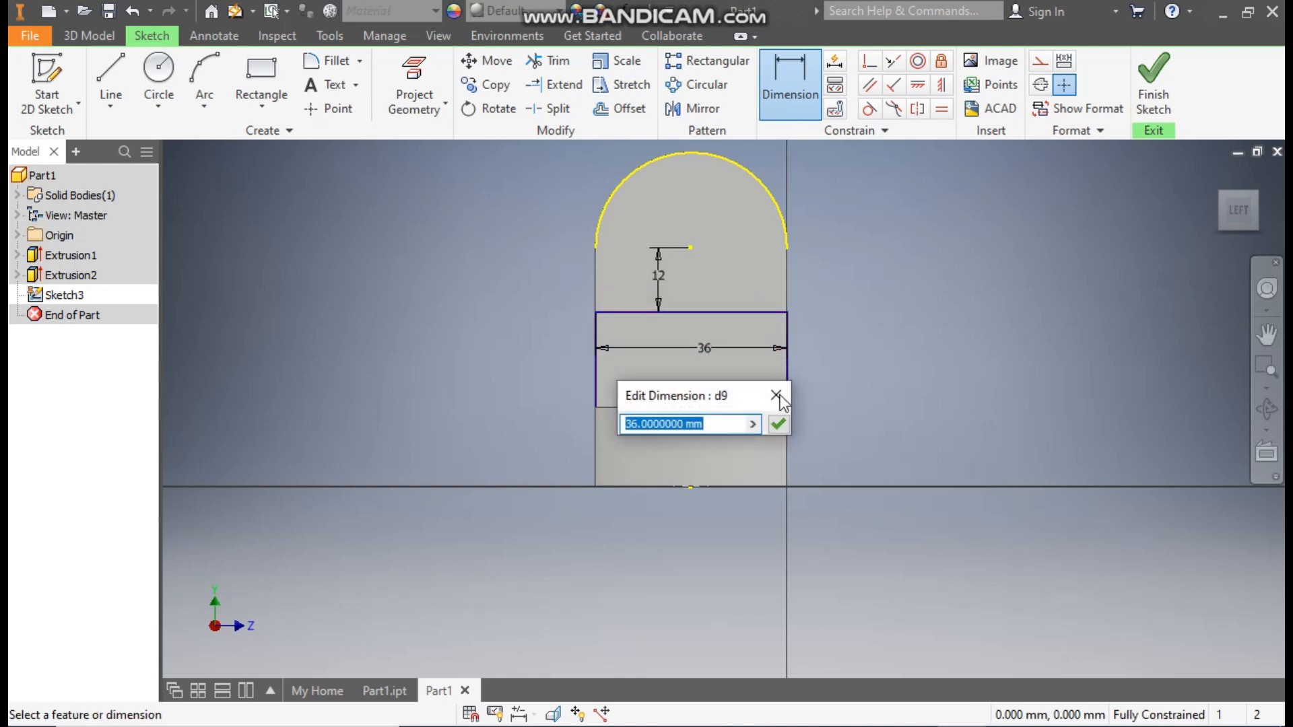
{"action": "left_click", "coordinate": [778, 424]}
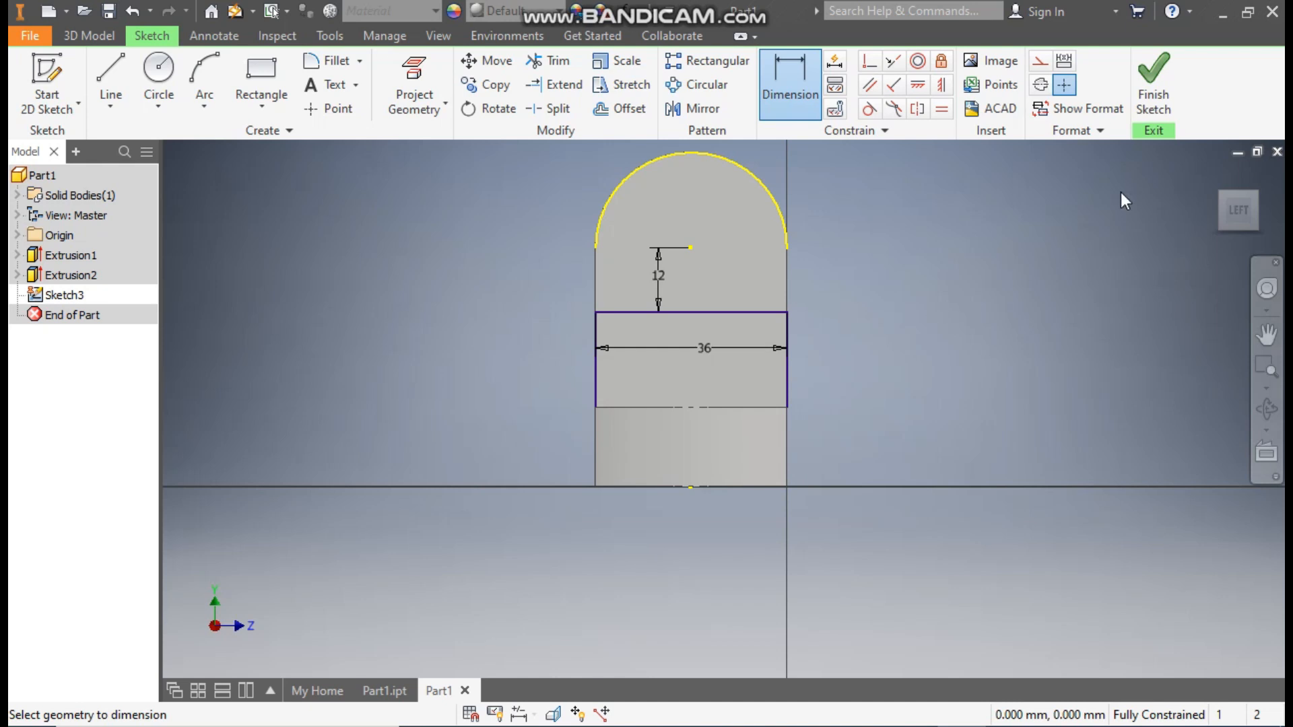
Finish the sketch and extrude the rectangle 9 mm out over the base, joined to the solid.
{"action": "left_click", "coordinate": [1153, 79]}
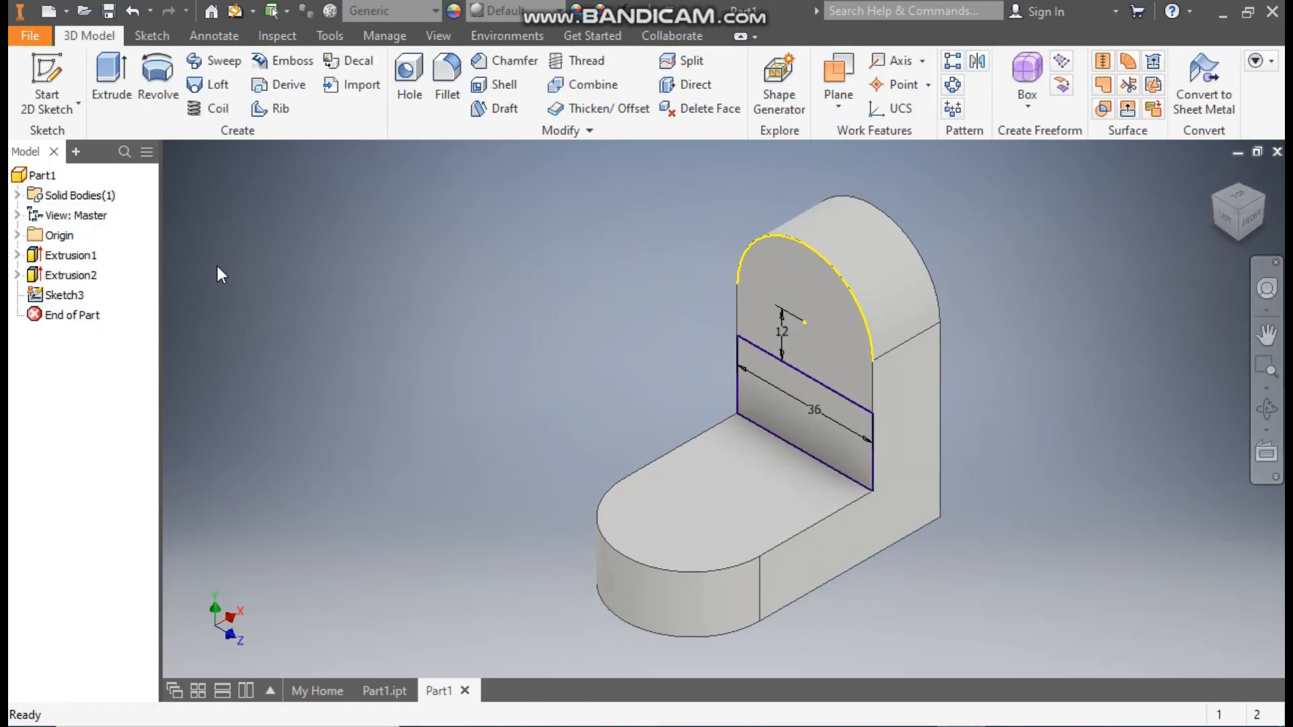
{"action": "left_click", "coordinate": [102, 70]}
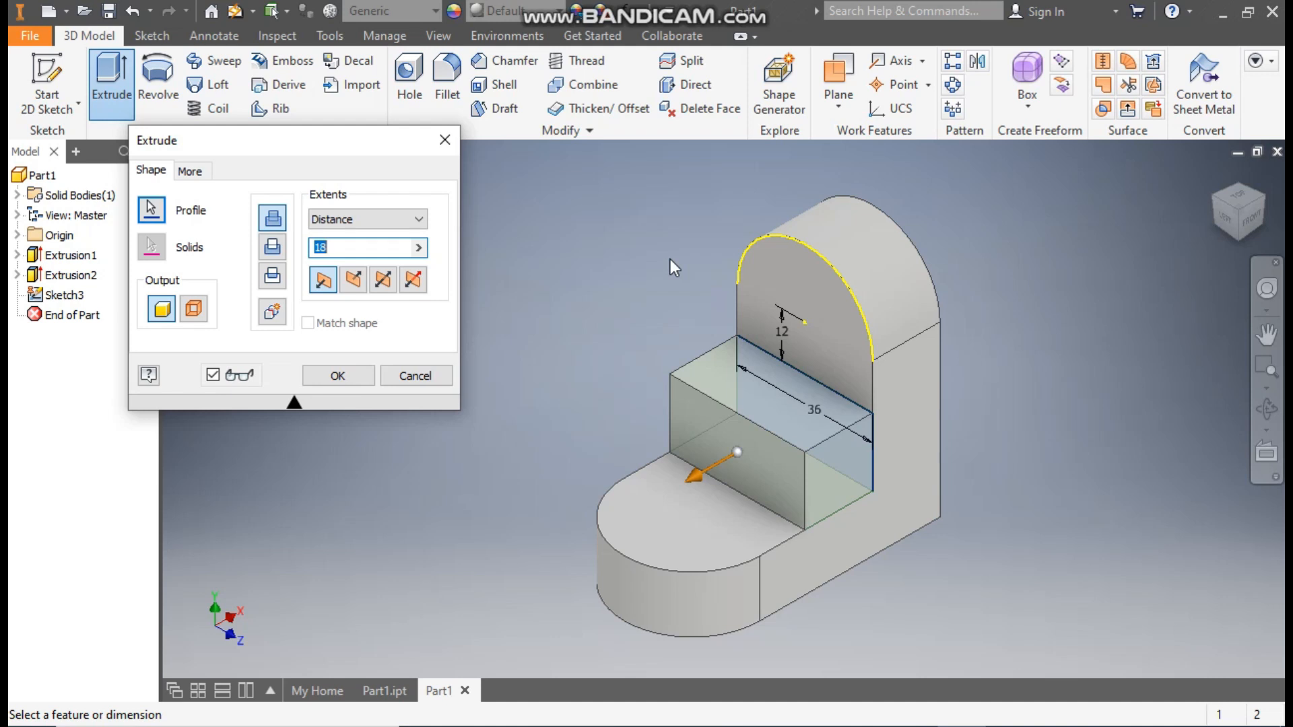
{"action": "type", "text": "9"}
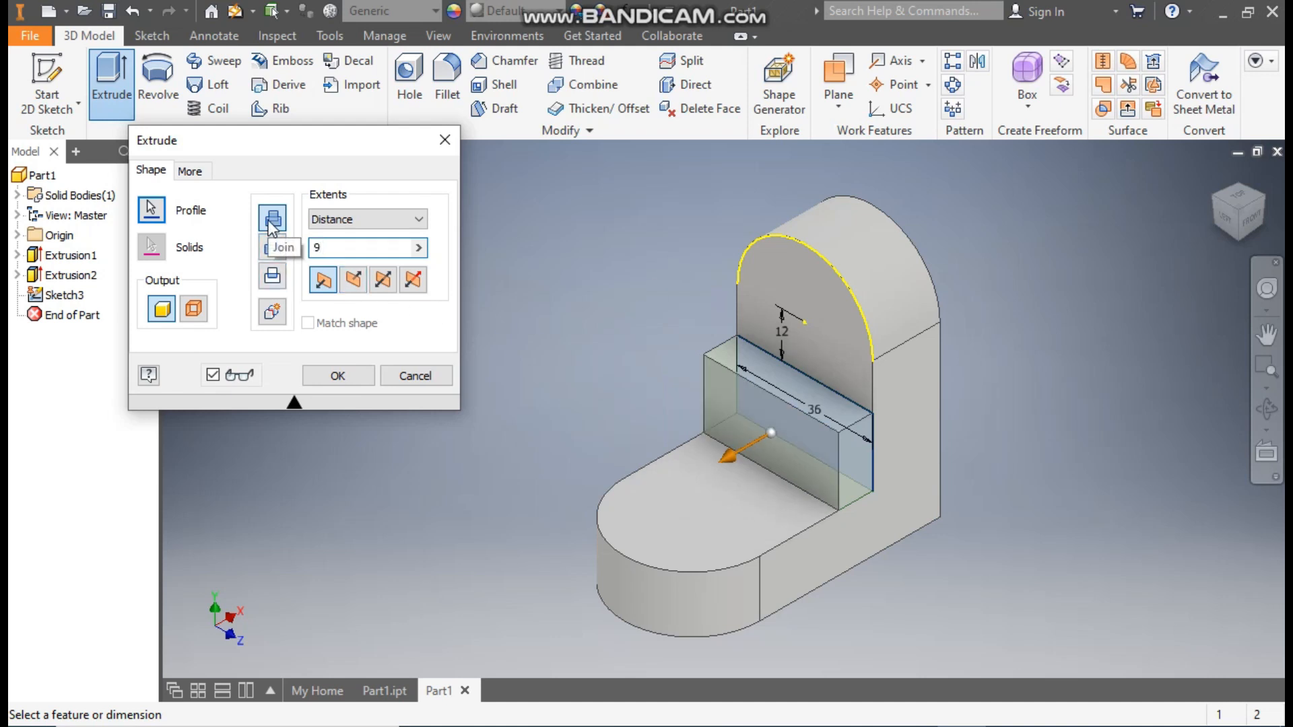
{"action": "left_click", "coordinate": [336, 376]}
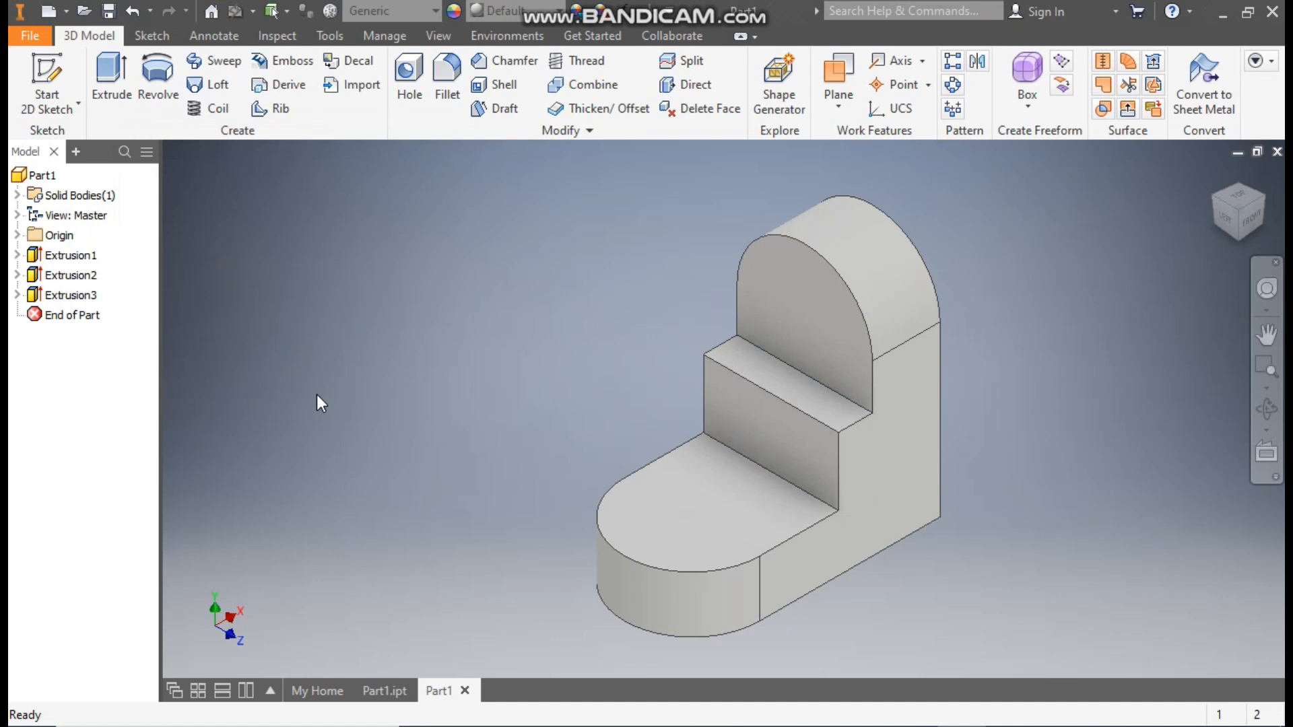
Start a sketch on the raised block's front face and draw a vertical center-to-center slot about 19 mm wide, downward from the upright's arc centre.
{"action": "left_click", "coordinate": [770, 424]}
{"action": "left_click", "coordinate": [902, 404]}
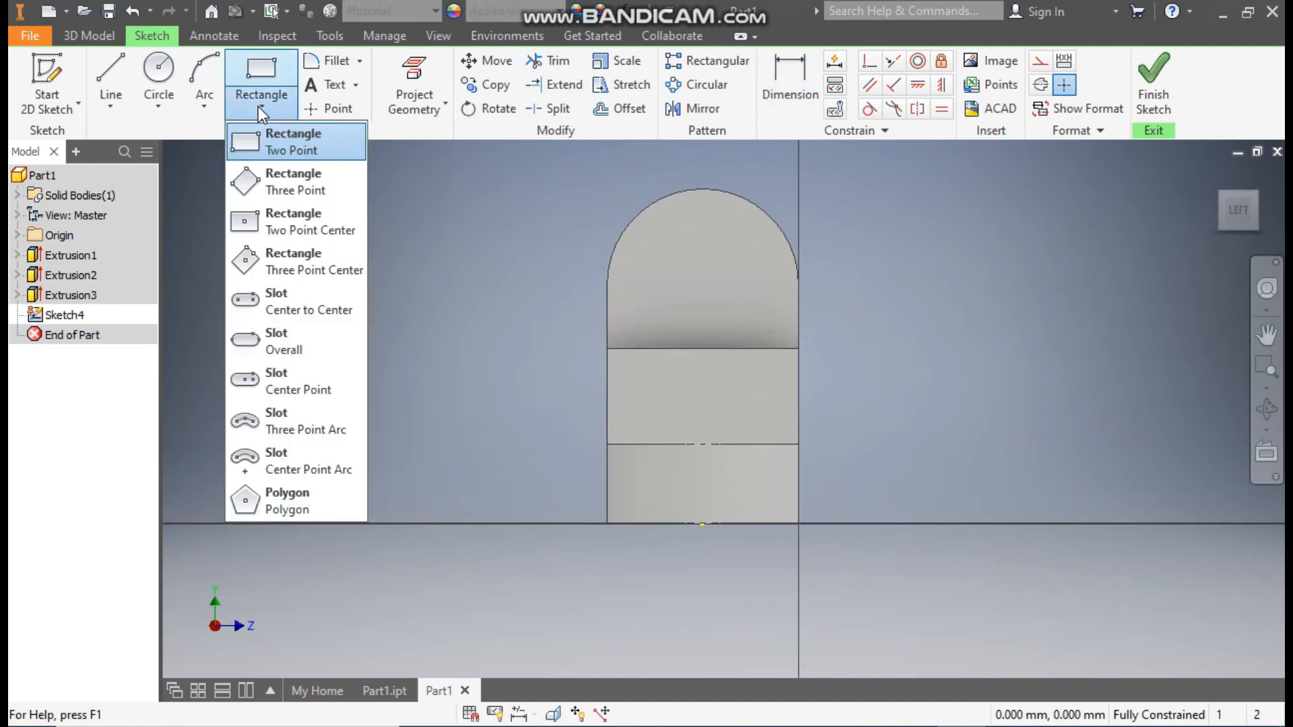
{"action": "left_click", "coordinate": [306, 303]}
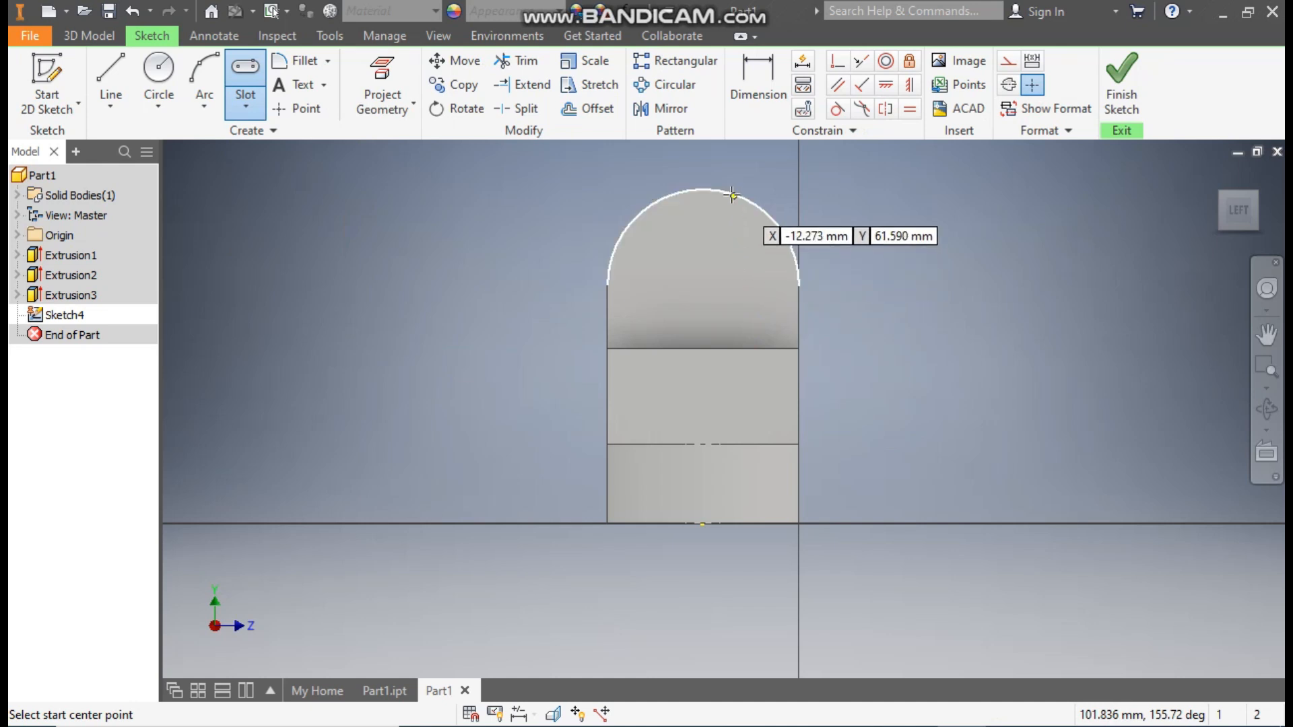
{"action": "left_click", "coordinate": [705, 283]}
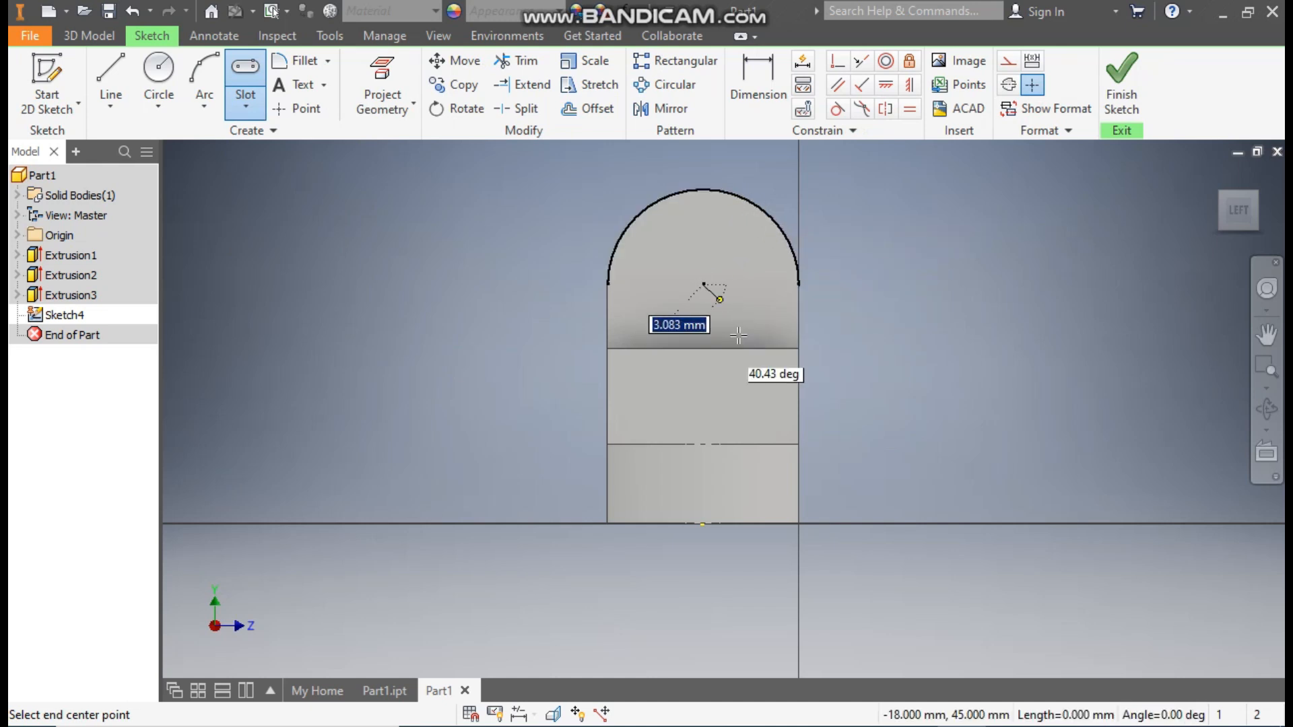
{"action": "left_click", "coordinate": [703, 398]}
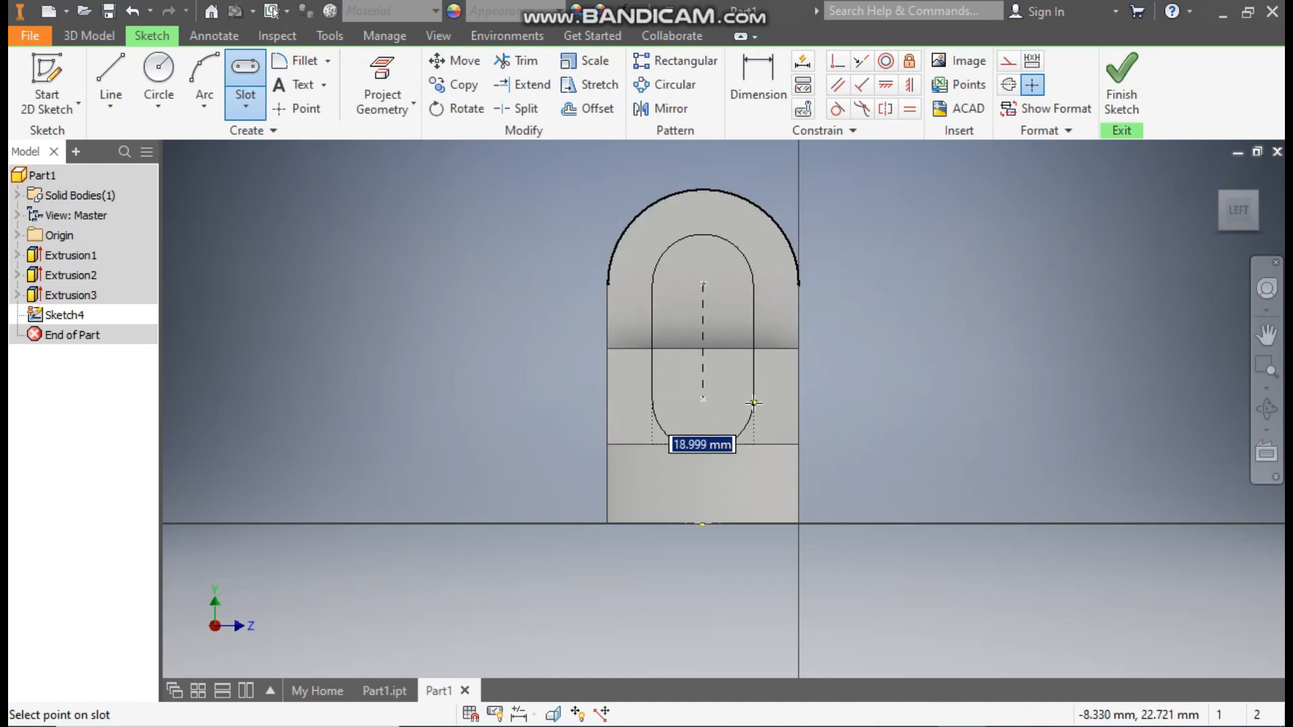
{"action": "left_click", "coordinate": [754, 403]}
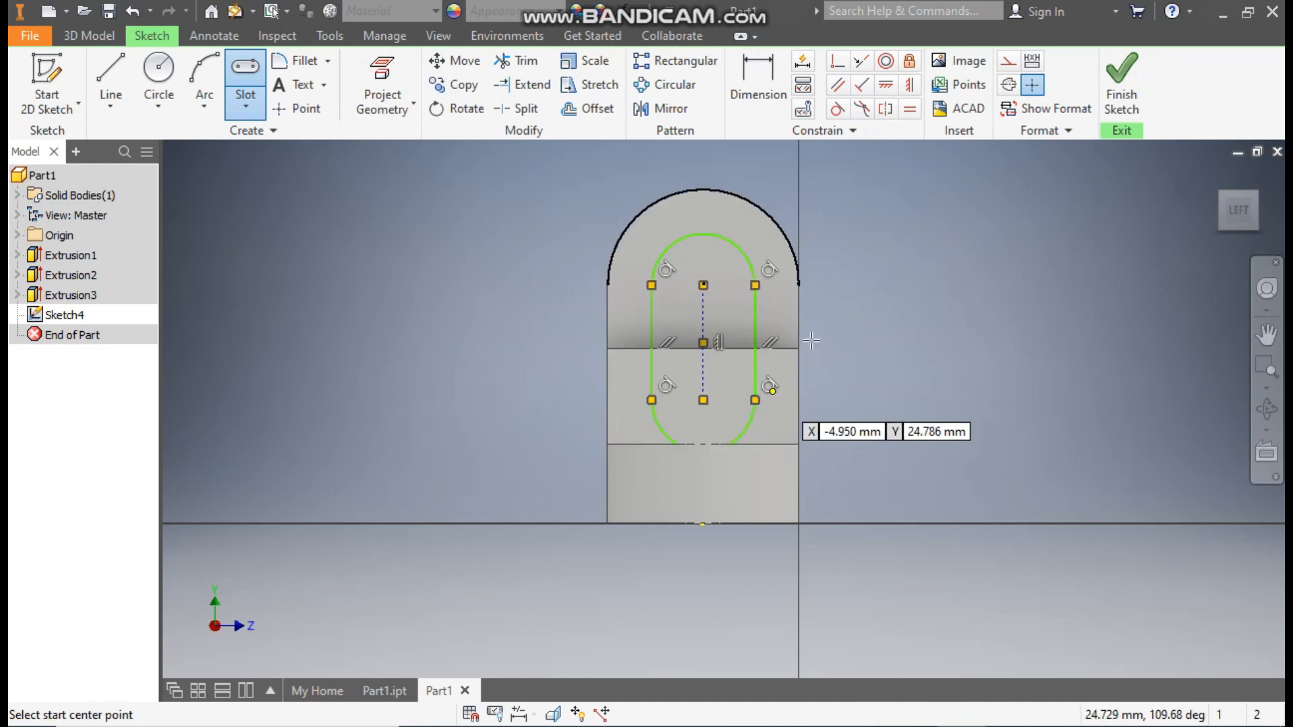
Dimension the slot's end radius 12 mm and the distance between its two centres 12 mm.
{"action": "left_click", "coordinate": [762, 86]}
{"action": "left_click", "coordinate": [742, 241]}
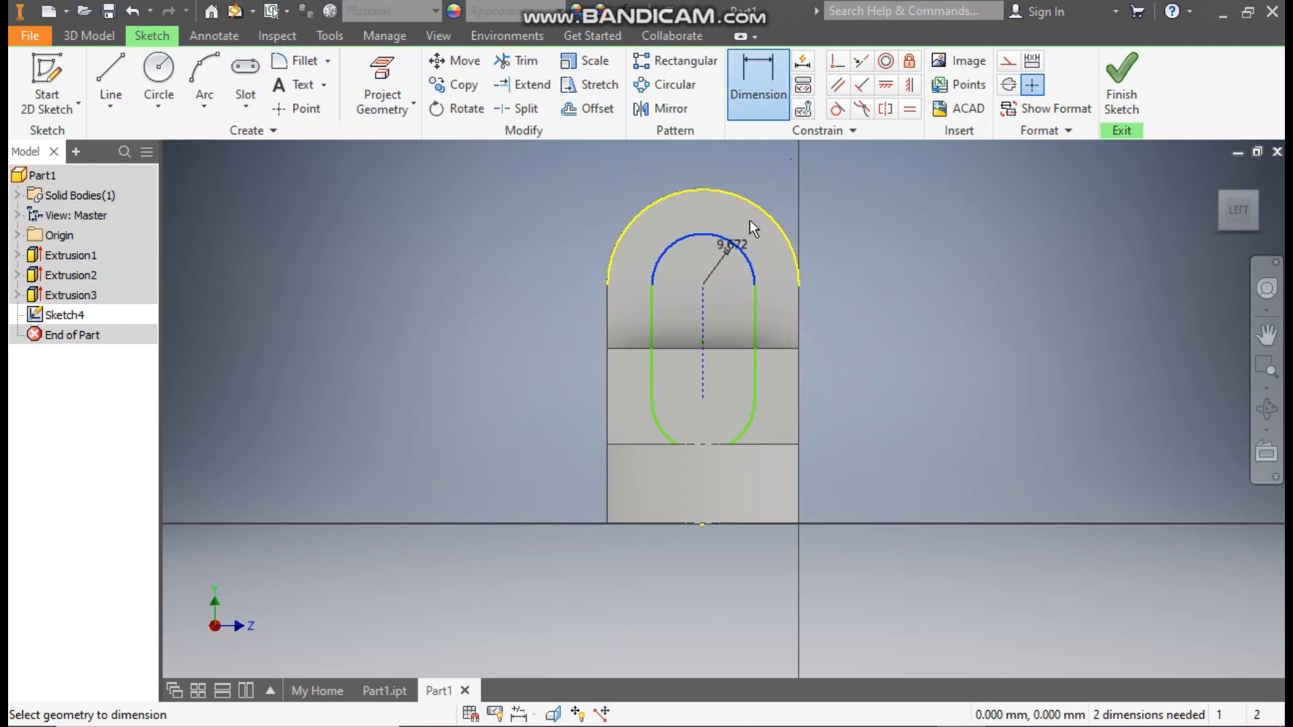
{"action": "left_click", "coordinate": [823, 179]}
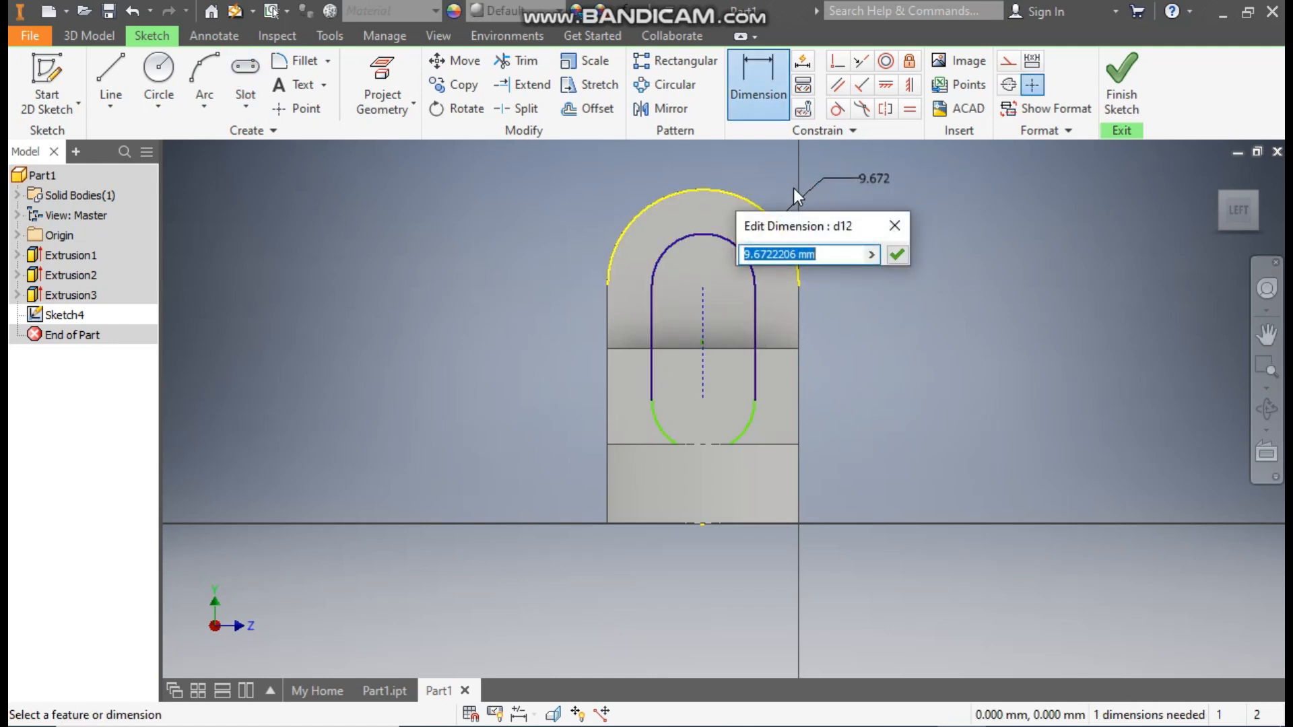
{"action": "type", "text": "12"}
{"action": "key", "text": "Return"}
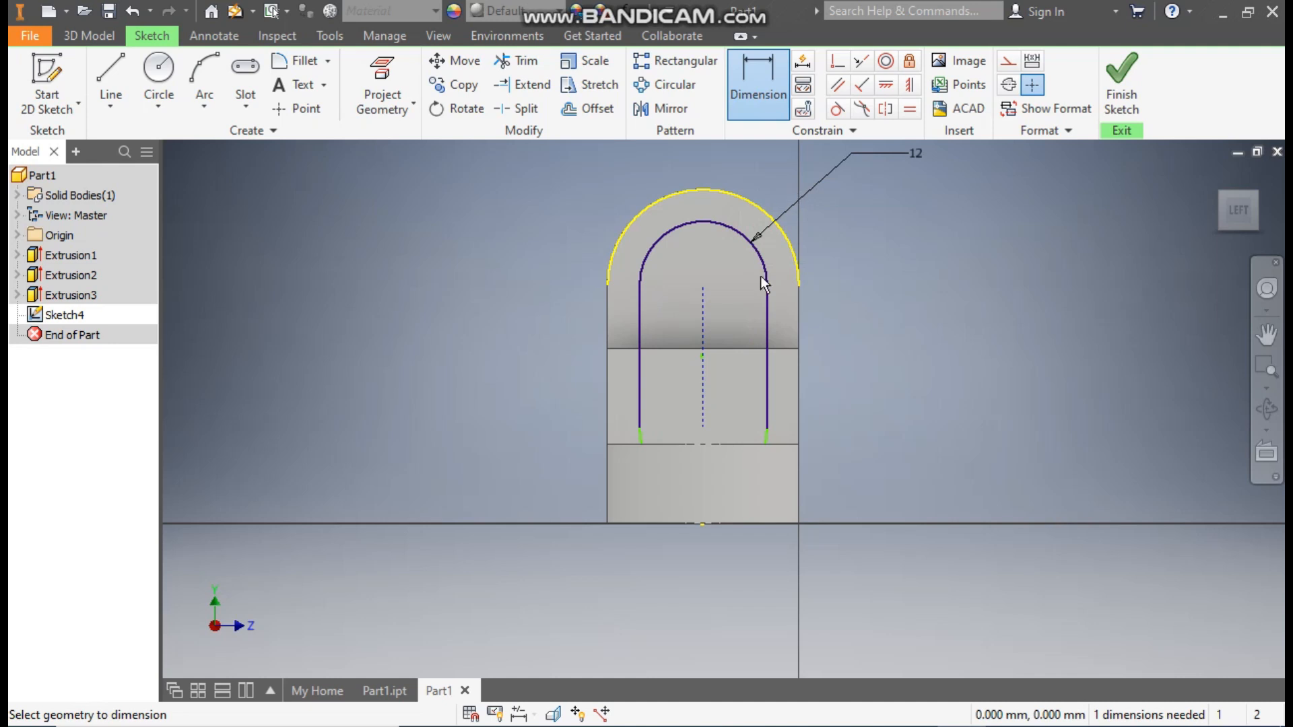
{"action": "left_click", "coordinate": [705, 320]}
{"action": "left_click", "coordinate": [890, 338]}
{"action": "type", "text": "12"}
{"action": "key", "text": "Return"}
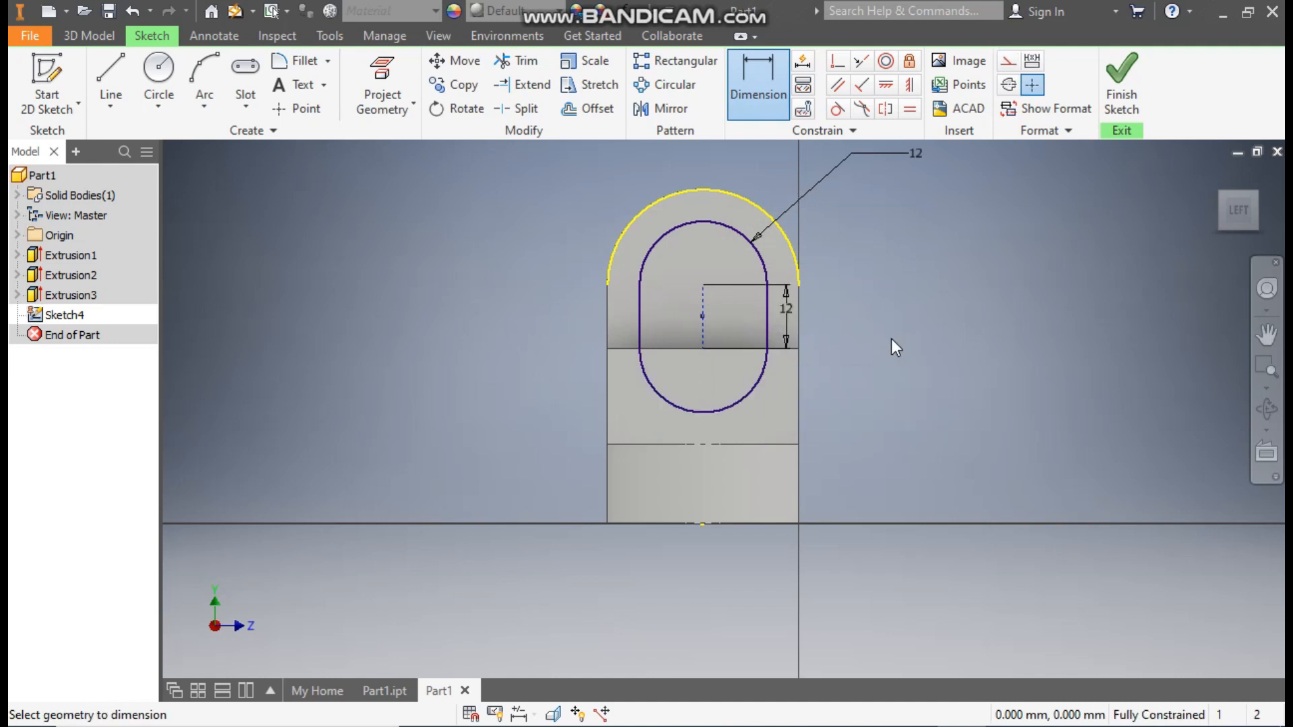
Finish the sketch and extrude the slot as a cut through all, going back through the raised block and upright.
{"action": "left_click", "coordinate": [1121, 74]}
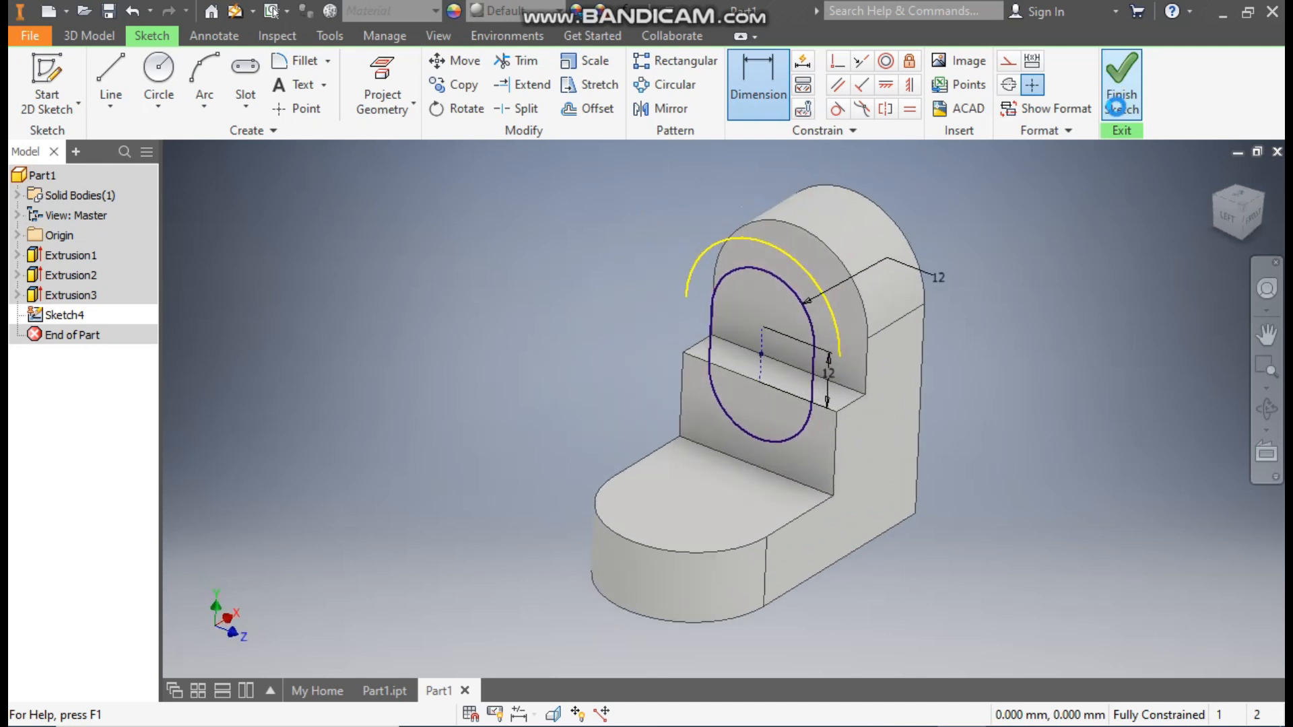
{"action": "left_click", "coordinate": [118, 78]}
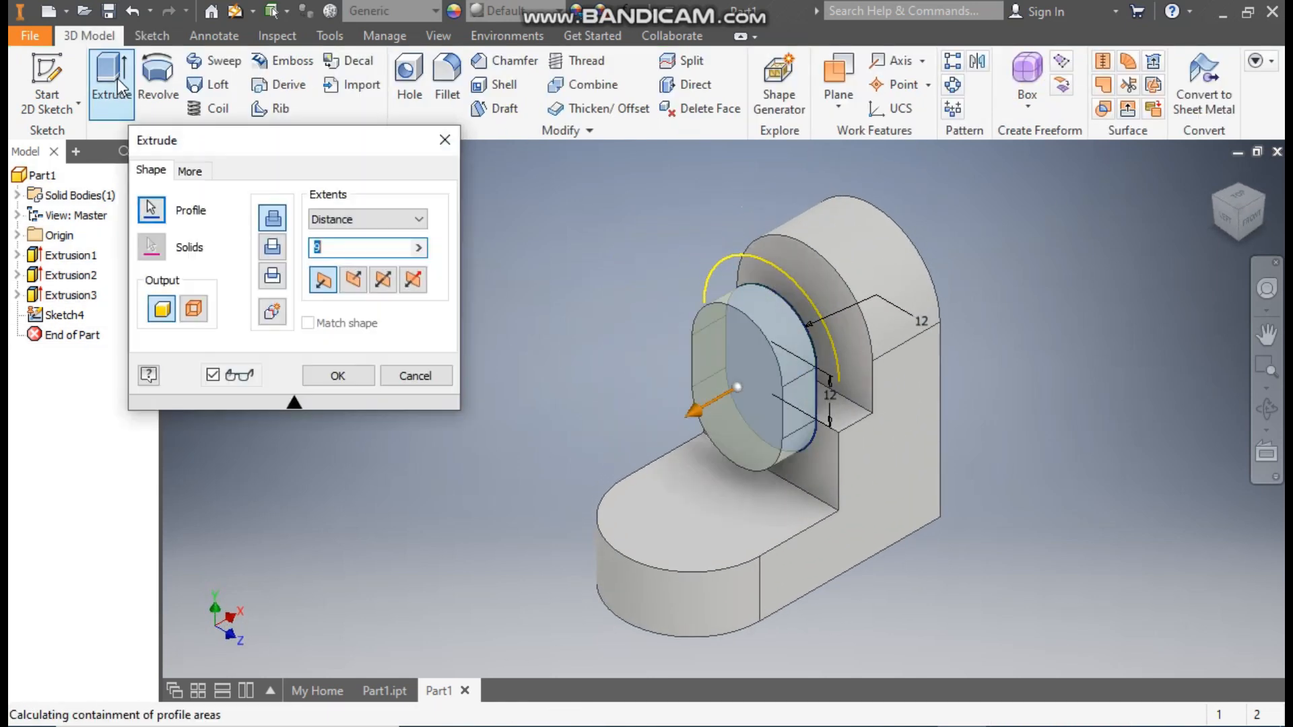
{"action": "left_click", "coordinate": [354, 282]}
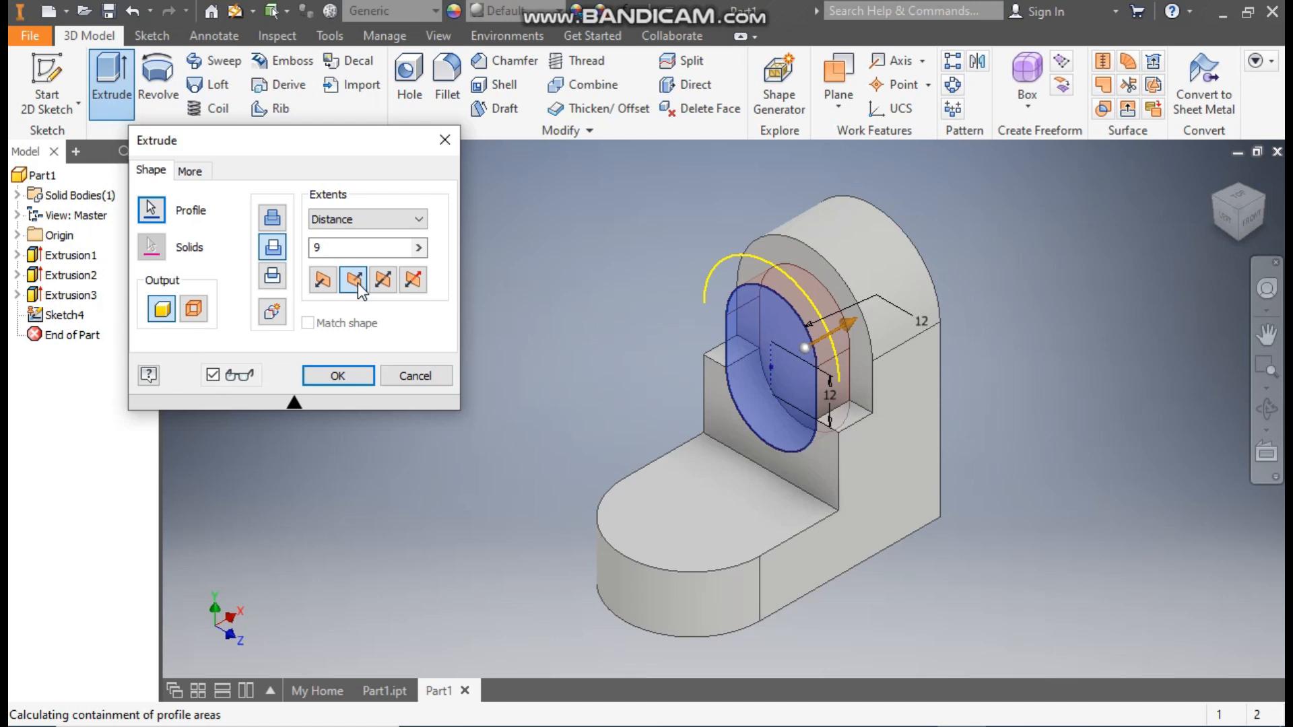
{"action": "left_click", "coordinate": [349, 219]}
{"action": "left_click", "coordinate": [346, 288]}
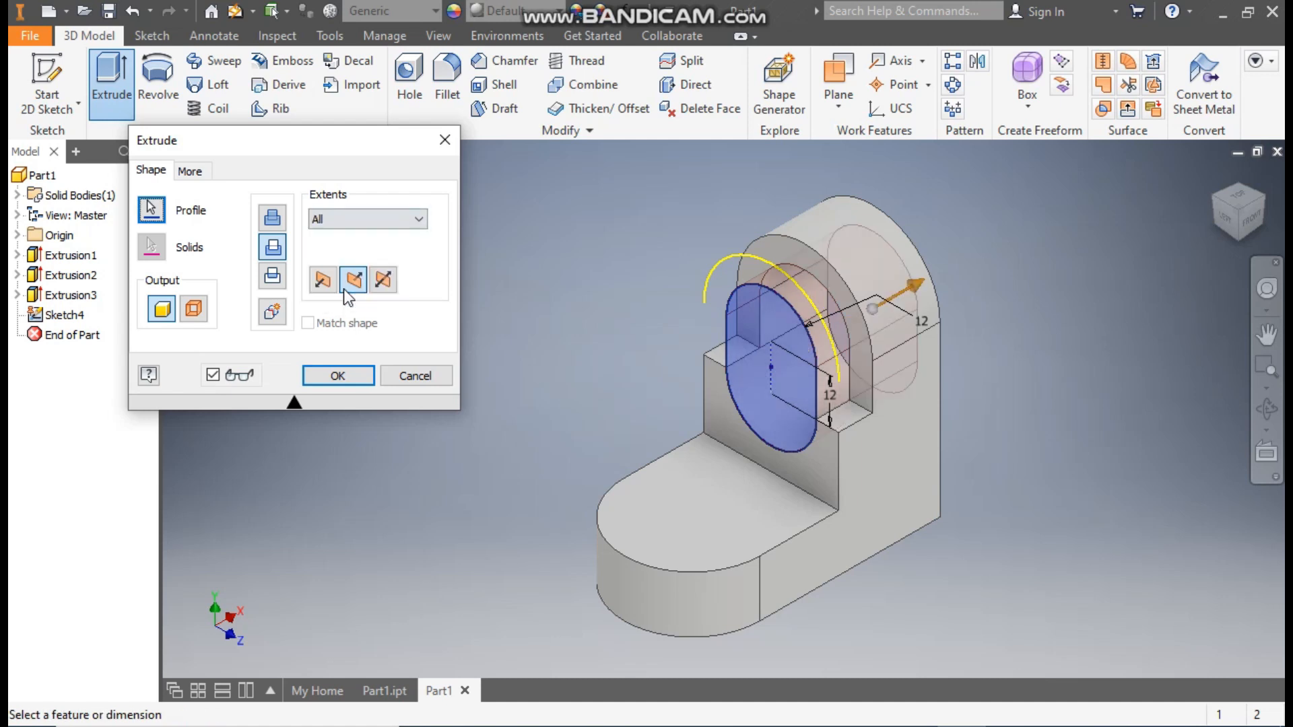
{"action": "left_click", "coordinate": [344, 376]}
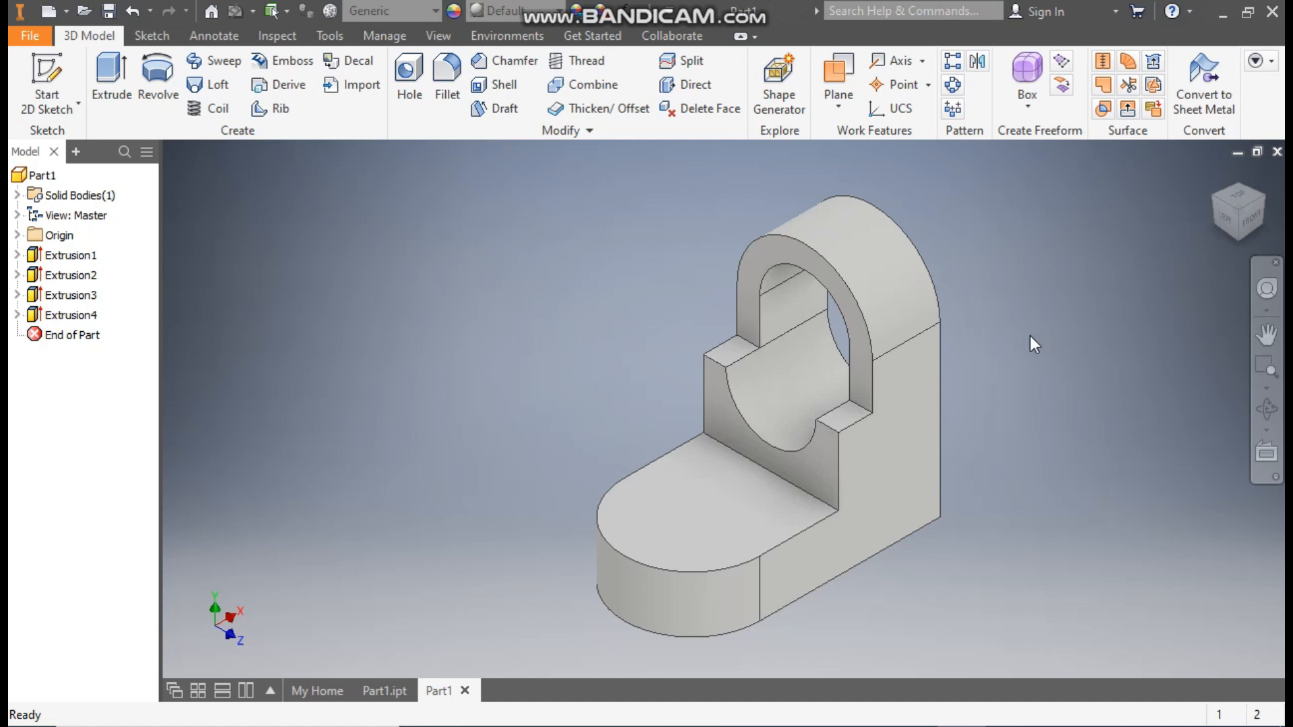
Start a sketch on the raised block's front face and draw a two-point rectangle about 21 mm wide from inside the slot down to the base's upper surface.
{"action": "left_click", "coordinate": [387, 691]}
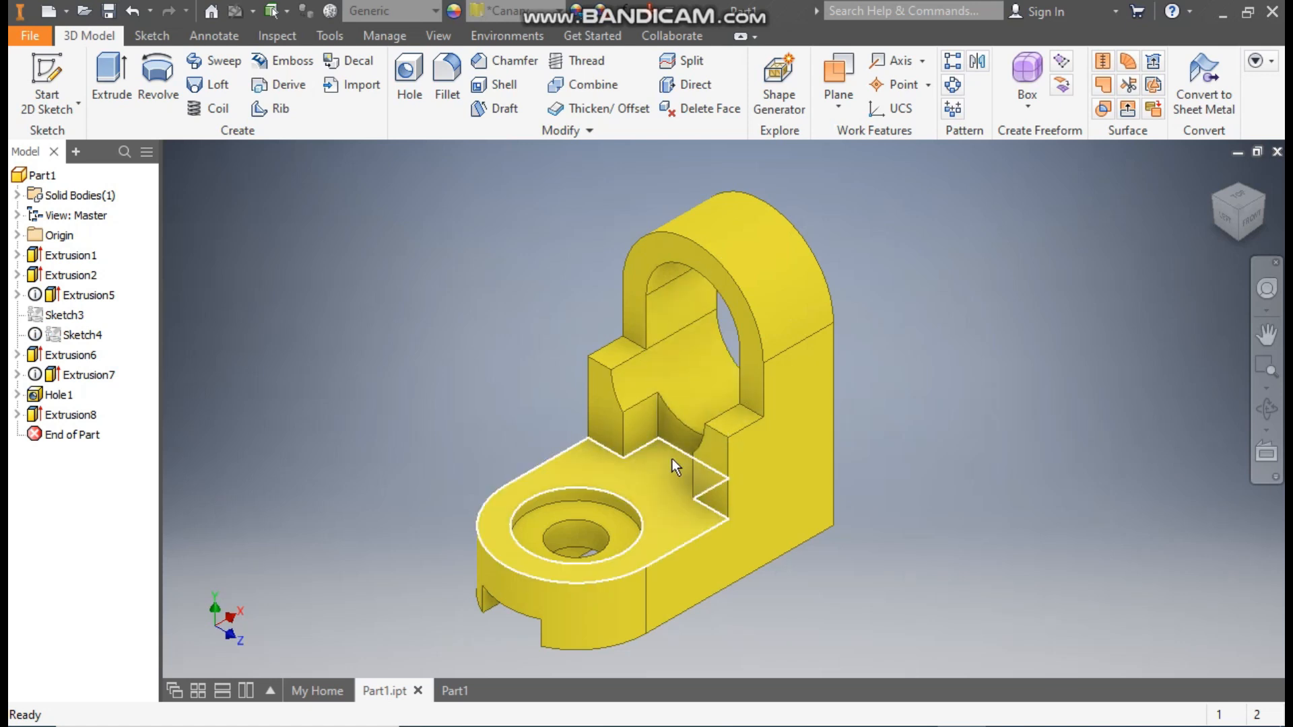
{"action": "left_click", "coordinate": [451, 694]}
{"action": "left_click", "coordinate": [793, 463]}
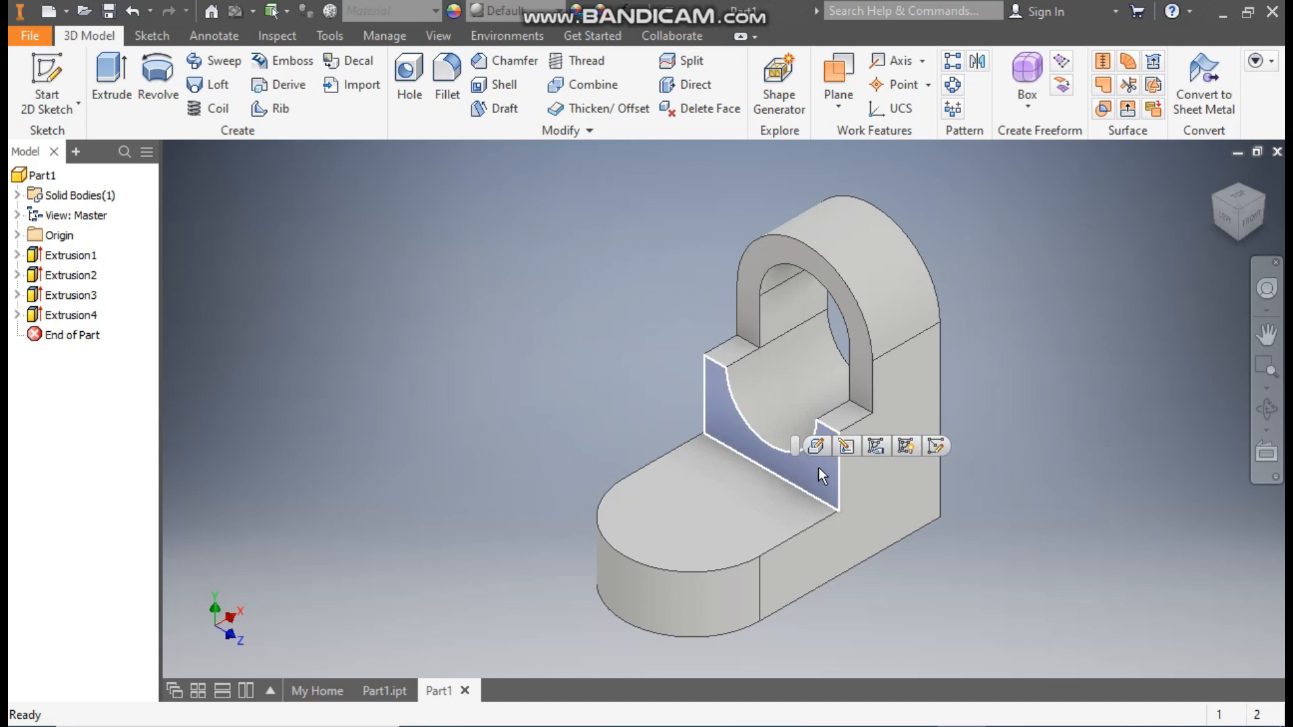
{"action": "left_click", "coordinate": [939, 444]}
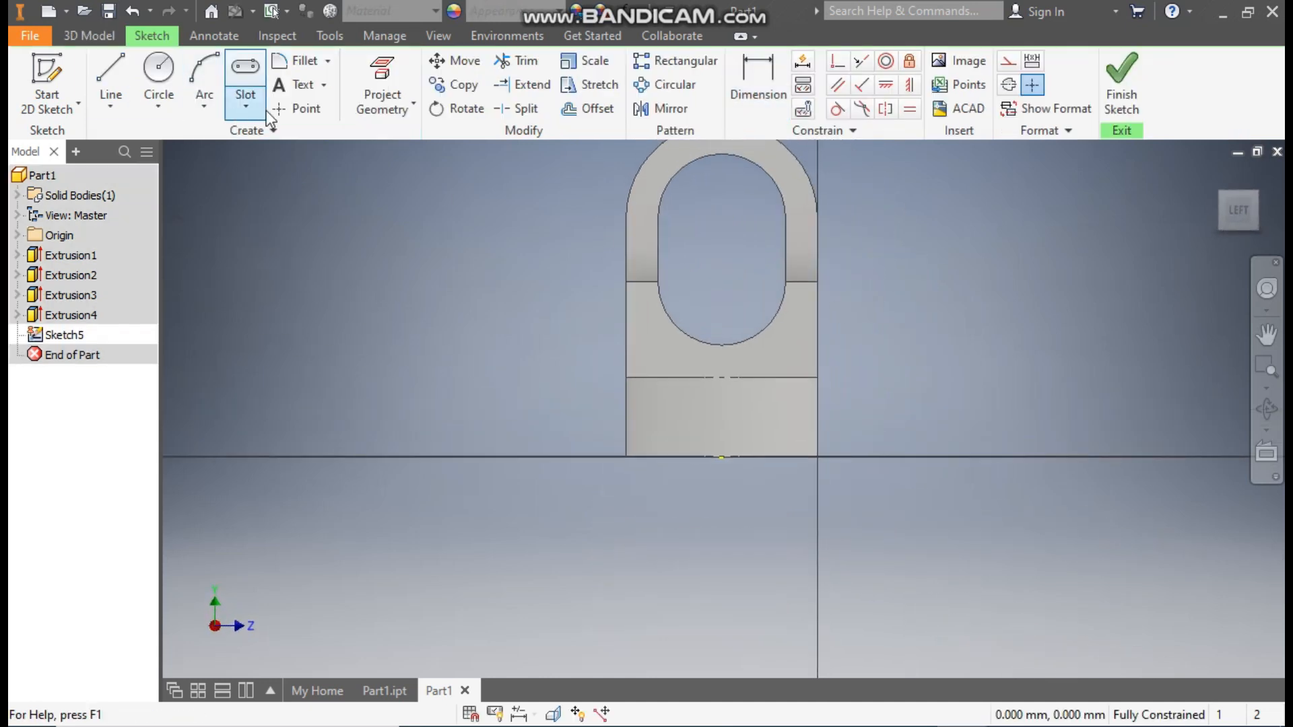
{"action": "left_click", "coordinate": [237, 107]}
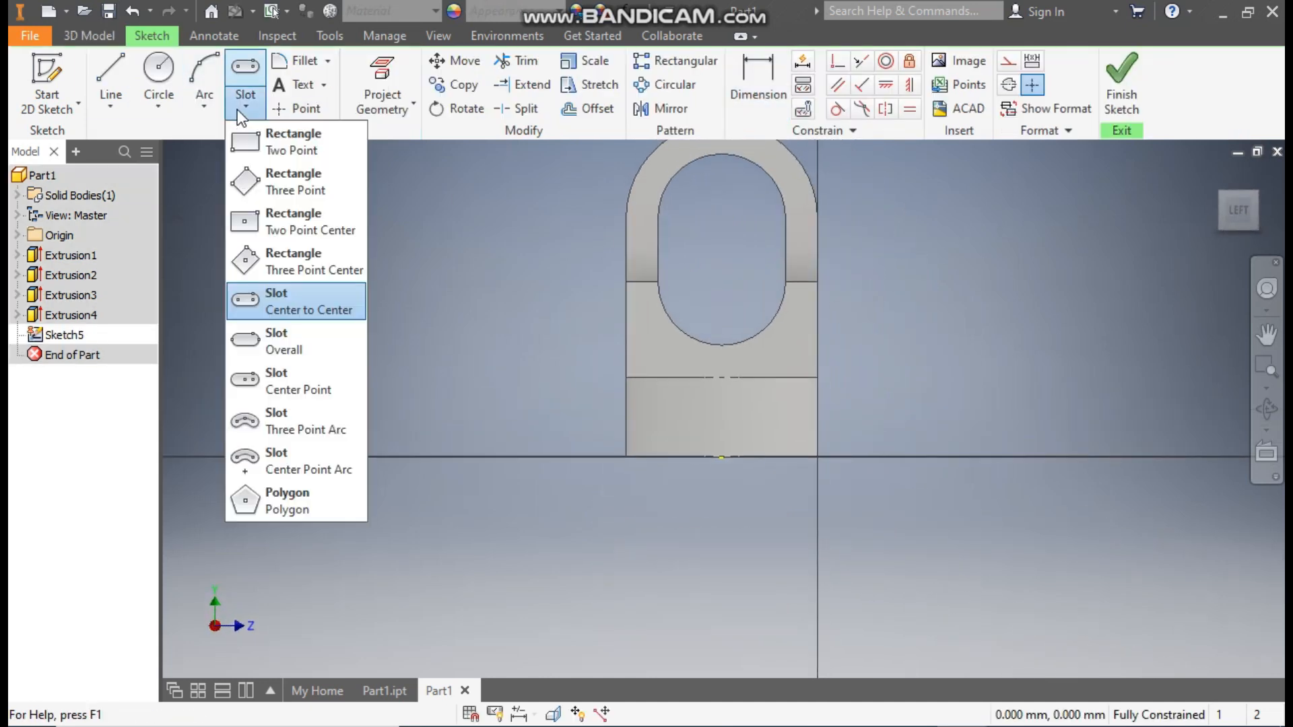
{"action": "left_click", "coordinate": [269, 145]}
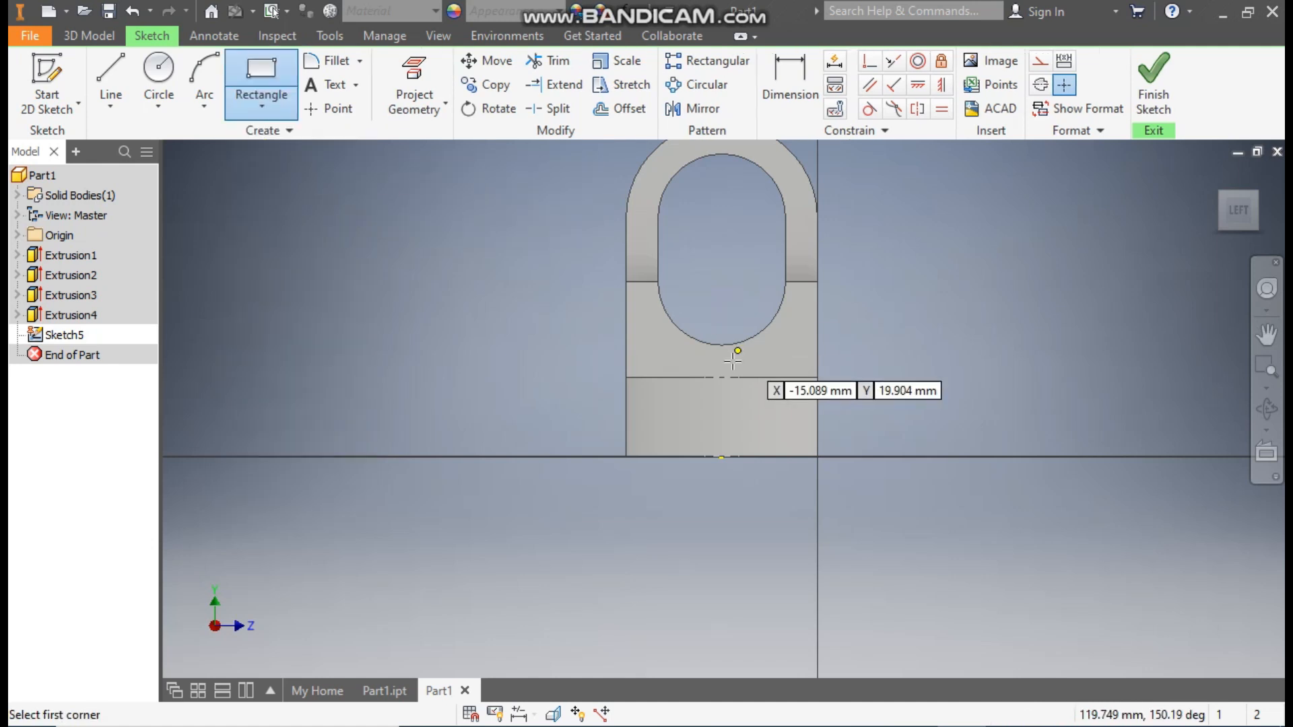
{"action": "left_click", "coordinate": [664, 313]}
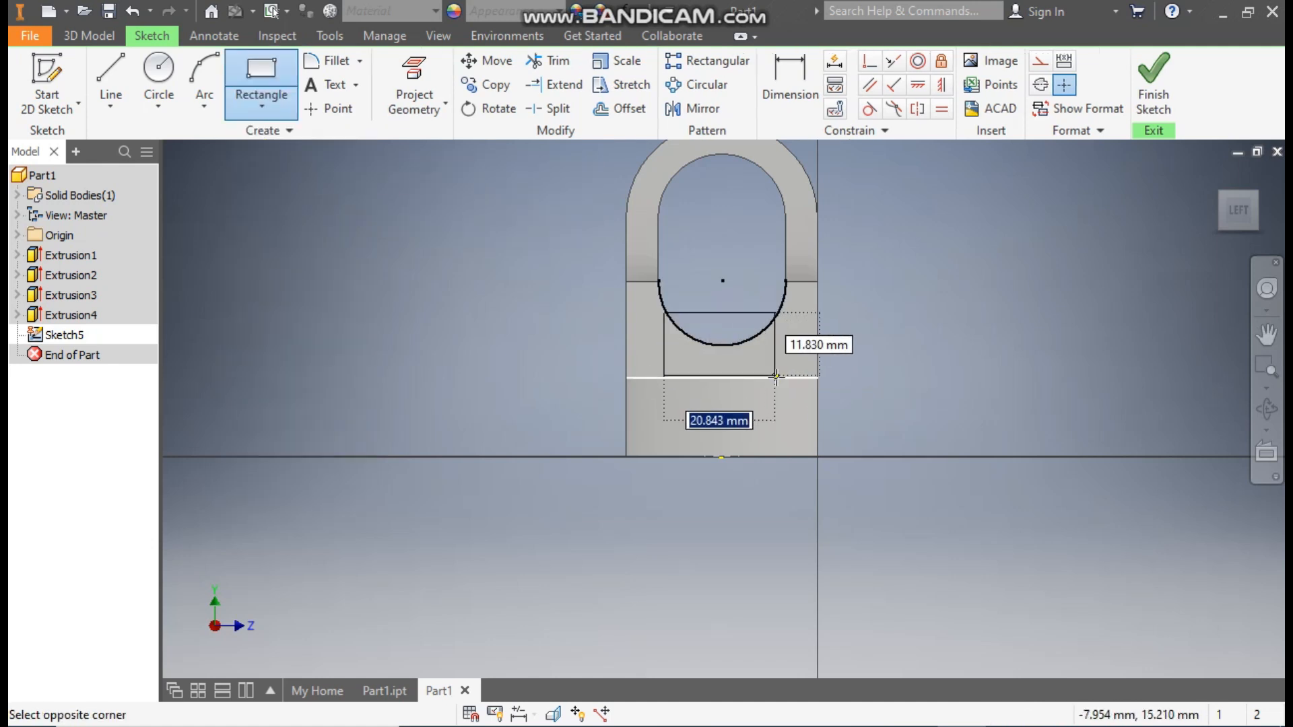
{"action": "left_click", "coordinate": [777, 377]}
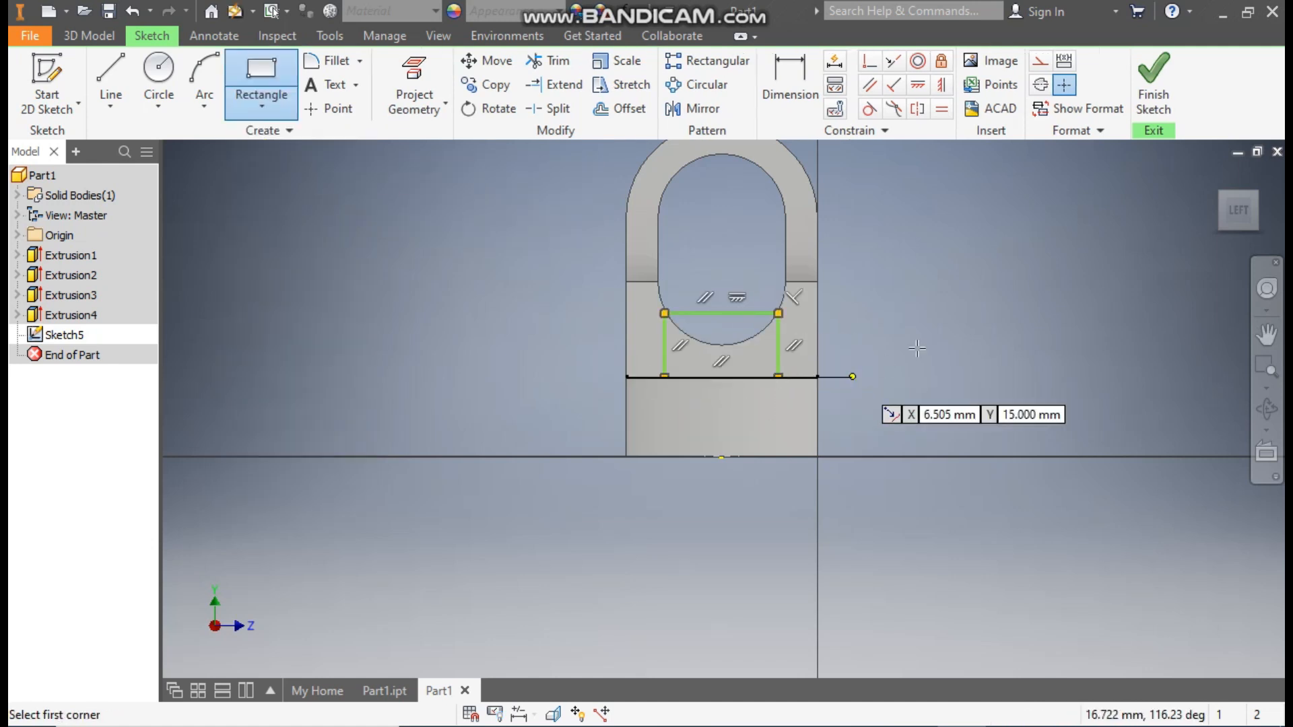
Dimension the rectangle's width 18 mm.
{"action": "left_click", "coordinate": [809, 83]}
{"action": "left_click", "coordinate": [719, 313]}
{"action": "left_click", "coordinate": [724, 265]}
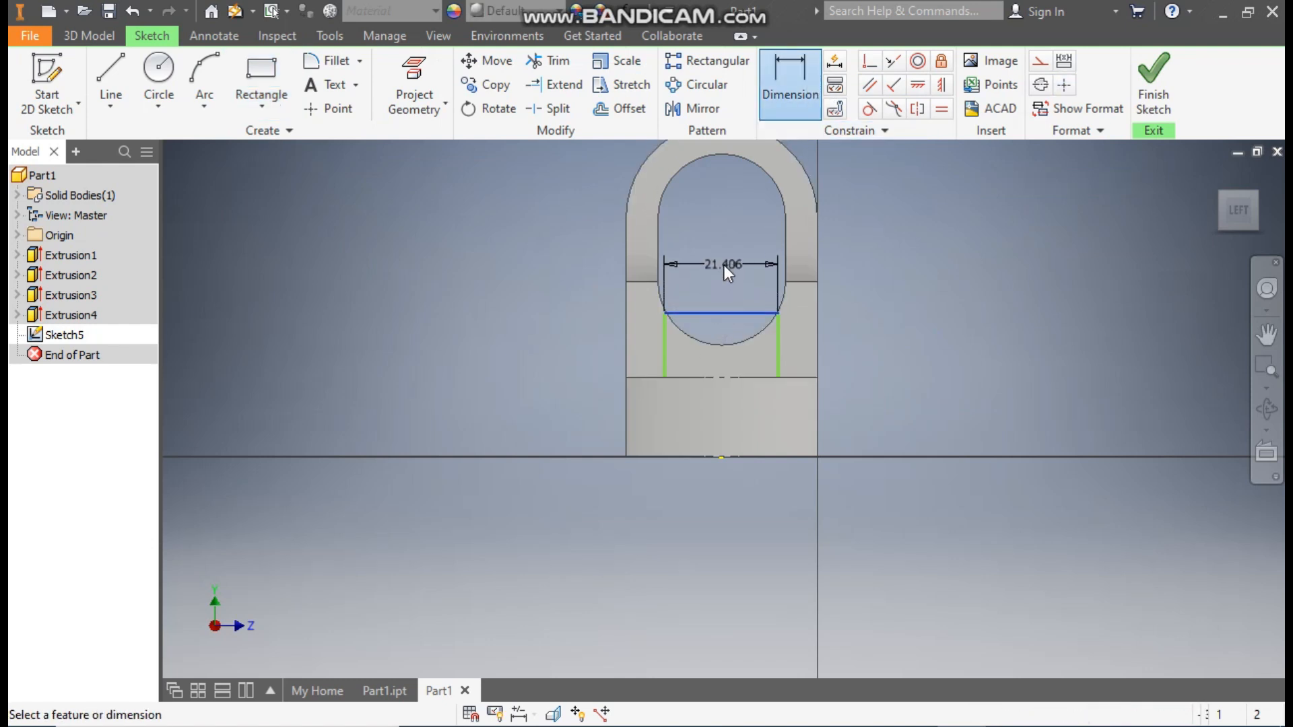
{"action": "type", "text": "18"}
{"action": "key", "text": "Return"}
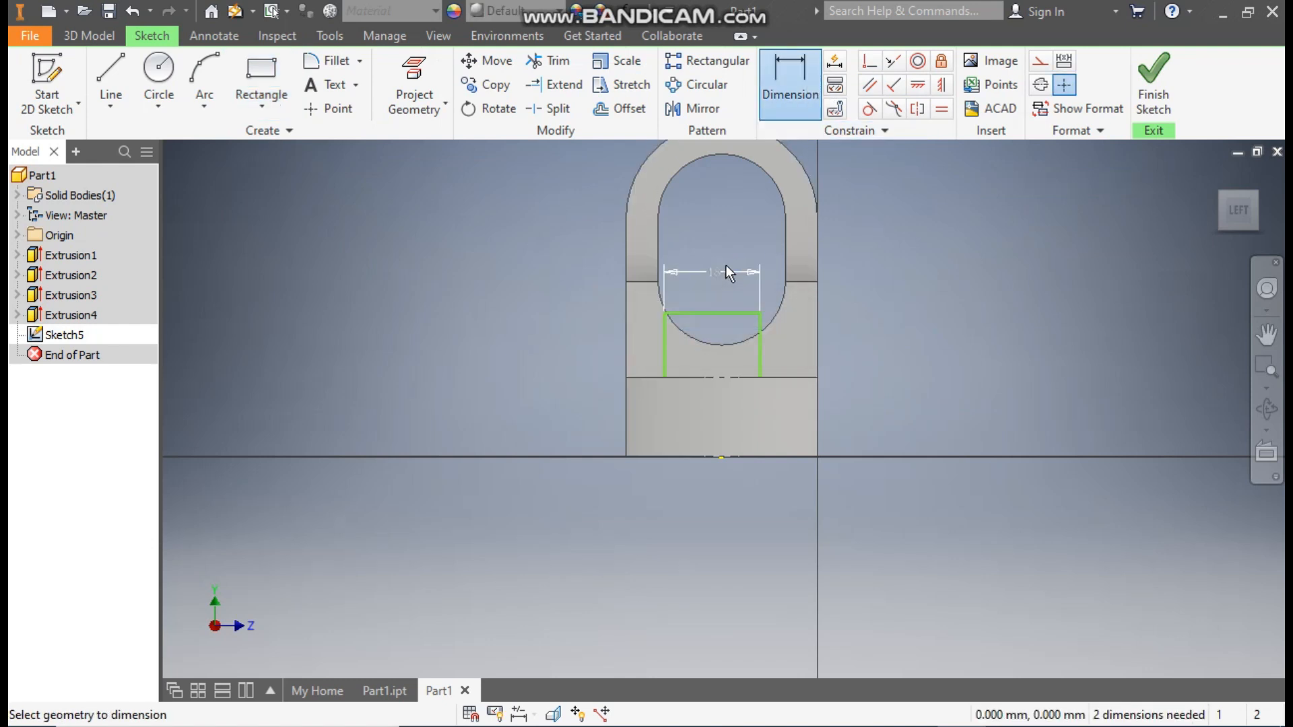
Align the rectangle's upper-edge midpoint vertically with the base edge's midpoint and make its upper corner coincident with the slot arc.
{"action": "left_click", "coordinate": [944, 91]}
{"action": "left_click", "coordinate": [712, 313]}
{"action": "left_click", "coordinate": [721, 458]}
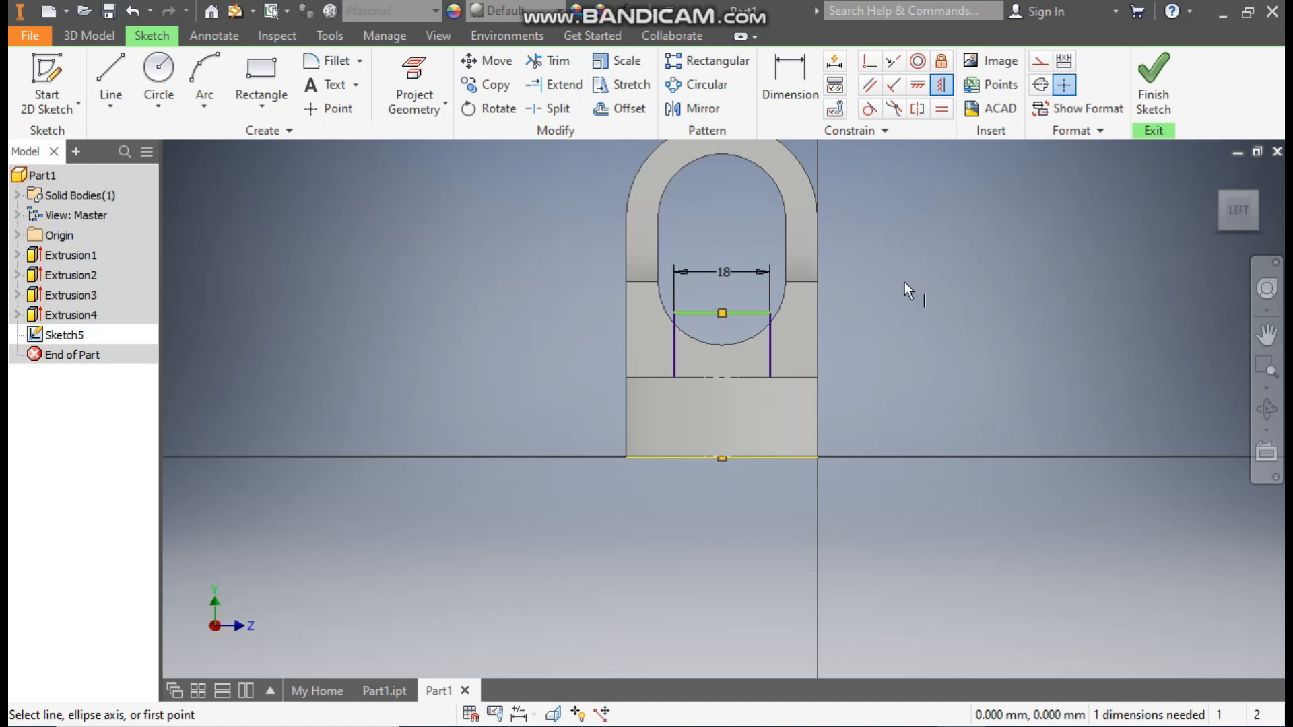
{"action": "left_click", "coordinate": [868, 61]}
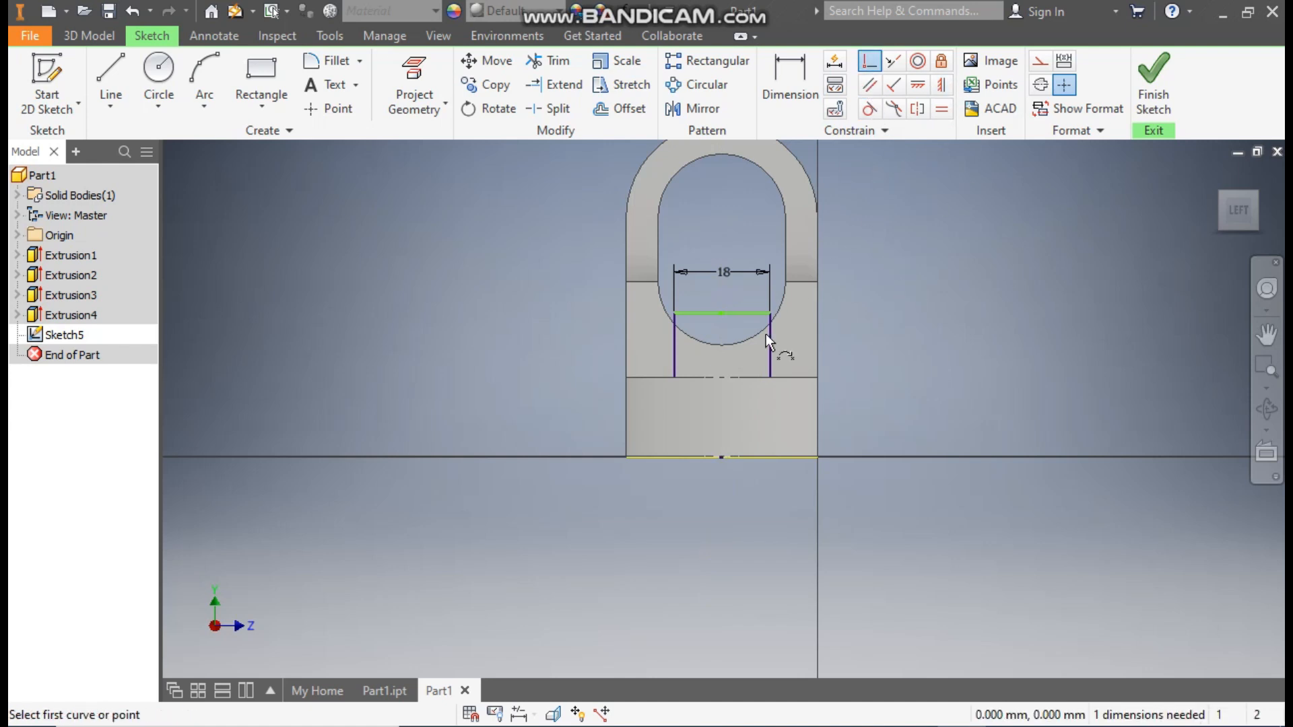
{"action": "scroll", "coordinate": [766, 334], "scroll_direction": "up", "scroll_amount": 4}
{"action": "left_click", "coordinate": [811, 262]}
{"action": "left_click", "coordinate": [830, 278]}
{"action": "scroll", "coordinate": [934, 370], "scroll_direction": "down", "scroll_amount": 3}
Finish the sketch and extrude the rectangle 9 mm into the raised block as a cut.
{"action": "left_click", "coordinate": [1154, 88]}
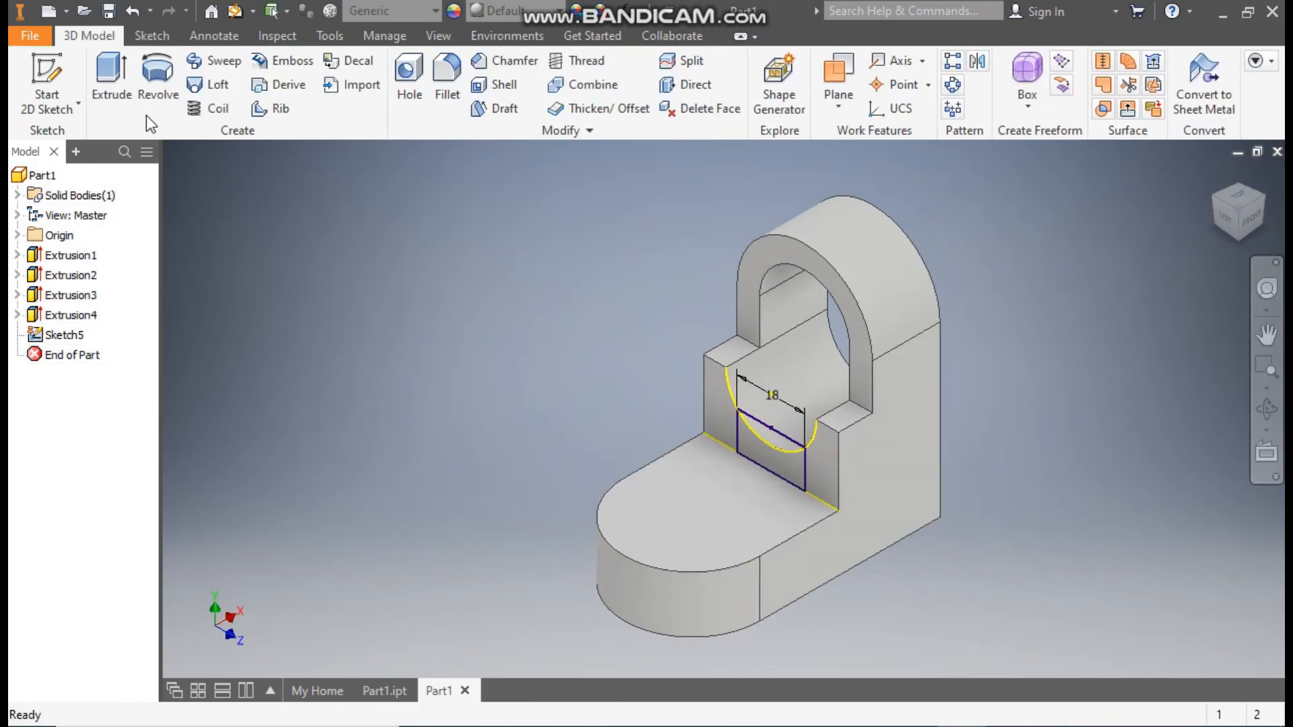
{"action": "left_click", "coordinate": [111, 86]}
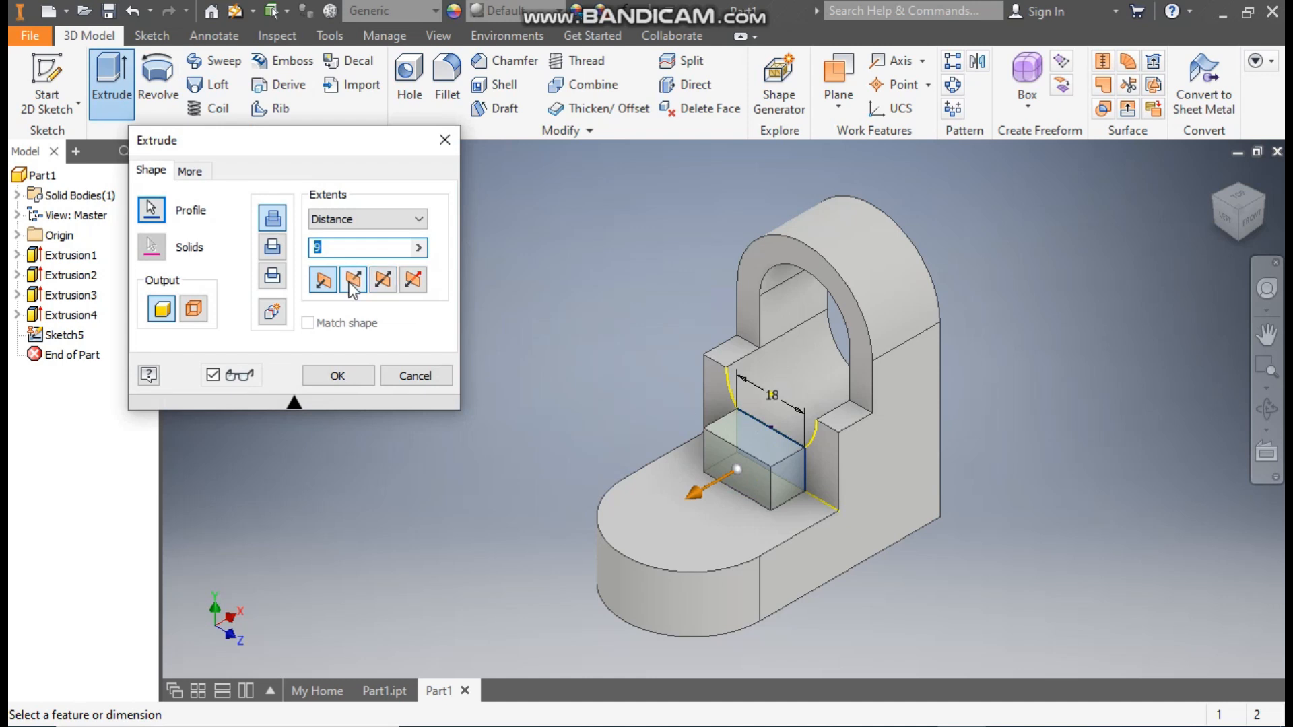
{"action": "left_click", "coordinate": [352, 288]}
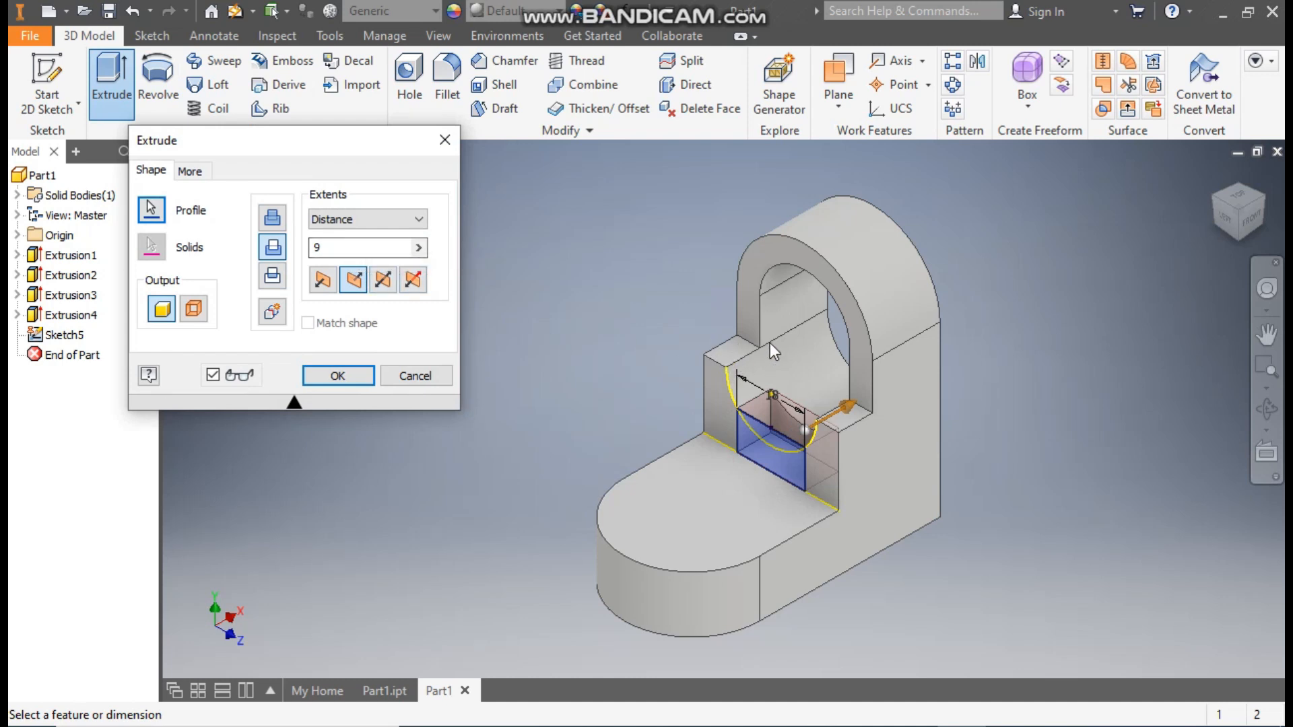
{"action": "left_click", "coordinate": [335, 377]}
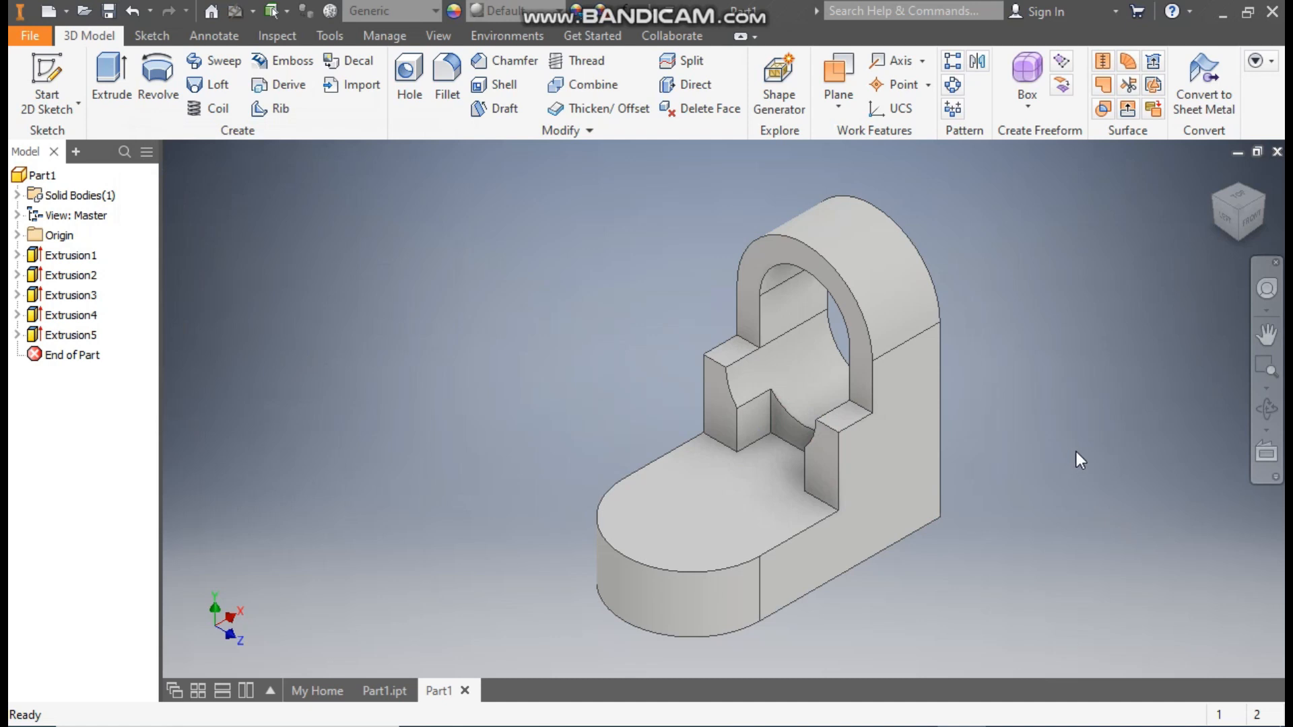
Sketch a point at the rounded end's arc centre on the base's upper face, with the view turned upright, and finish the sketch.
{"action": "left_click", "coordinate": [382, 690]}
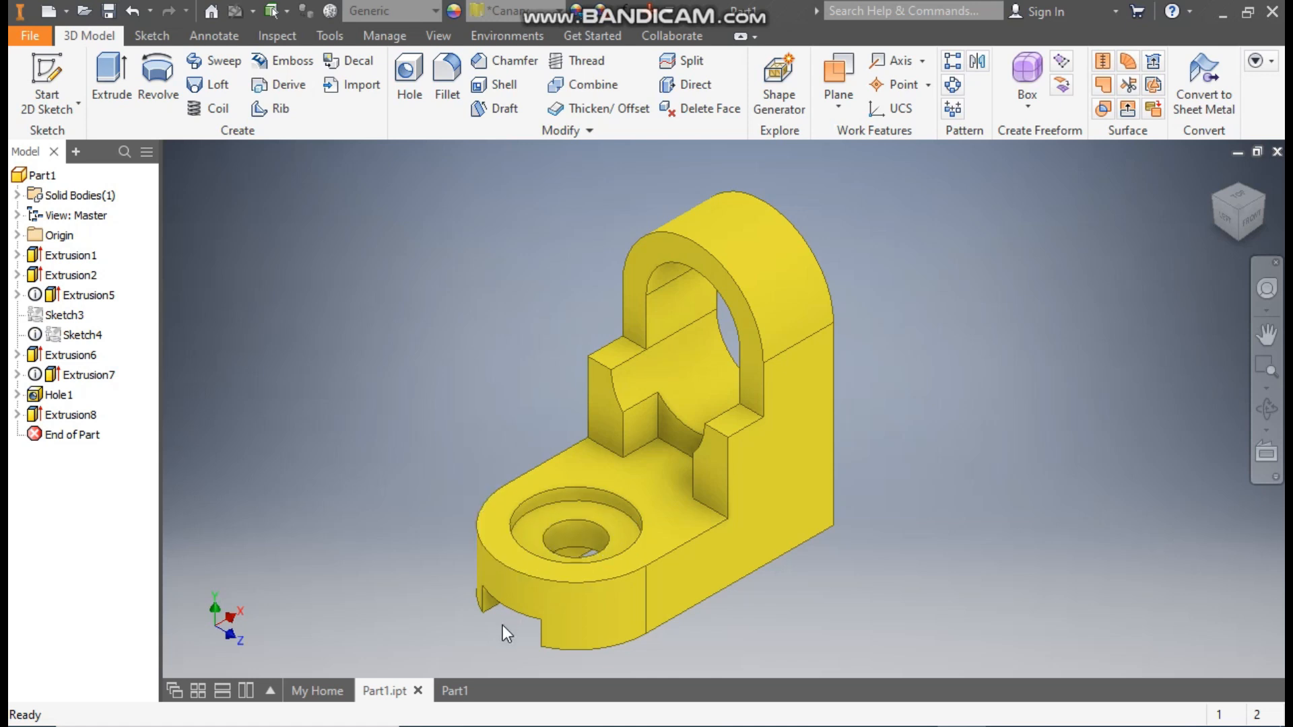
{"action": "left_click", "coordinate": [459, 692]}
{"action": "left_click", "coordinate": [677, 509]}
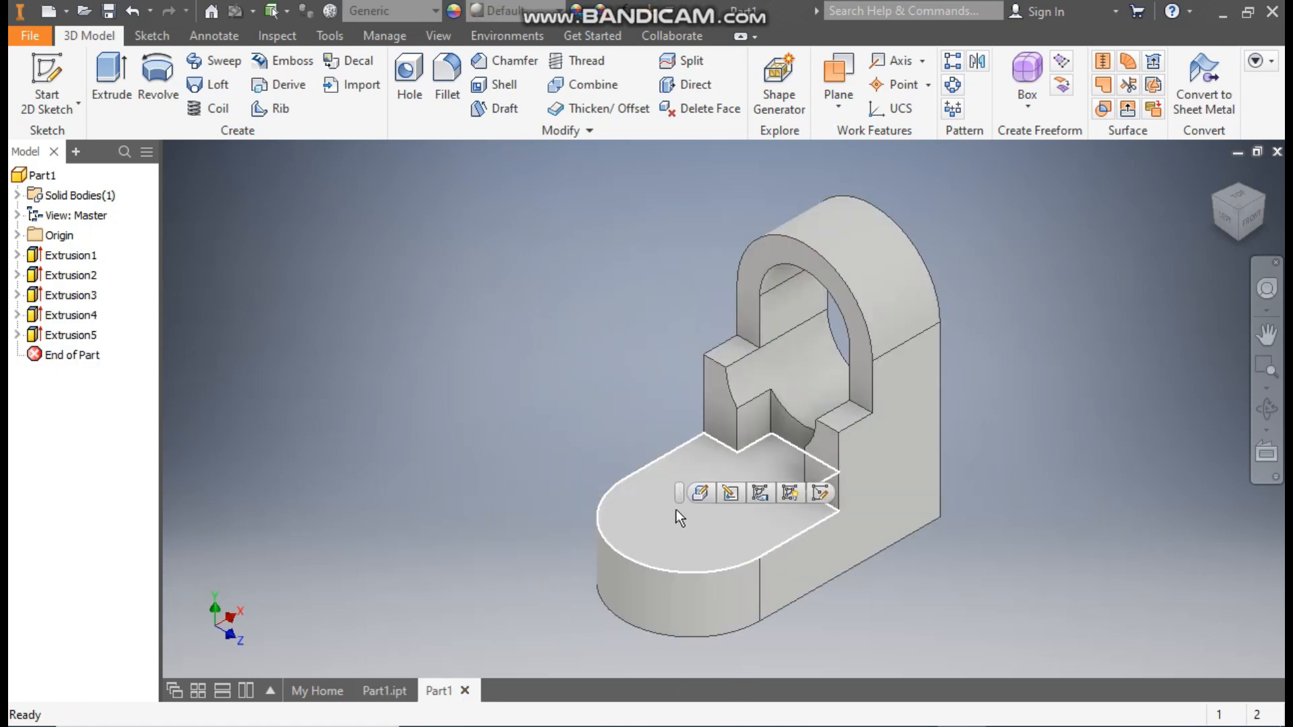
{"action": "left_click", "coordinate": [821, 494]}
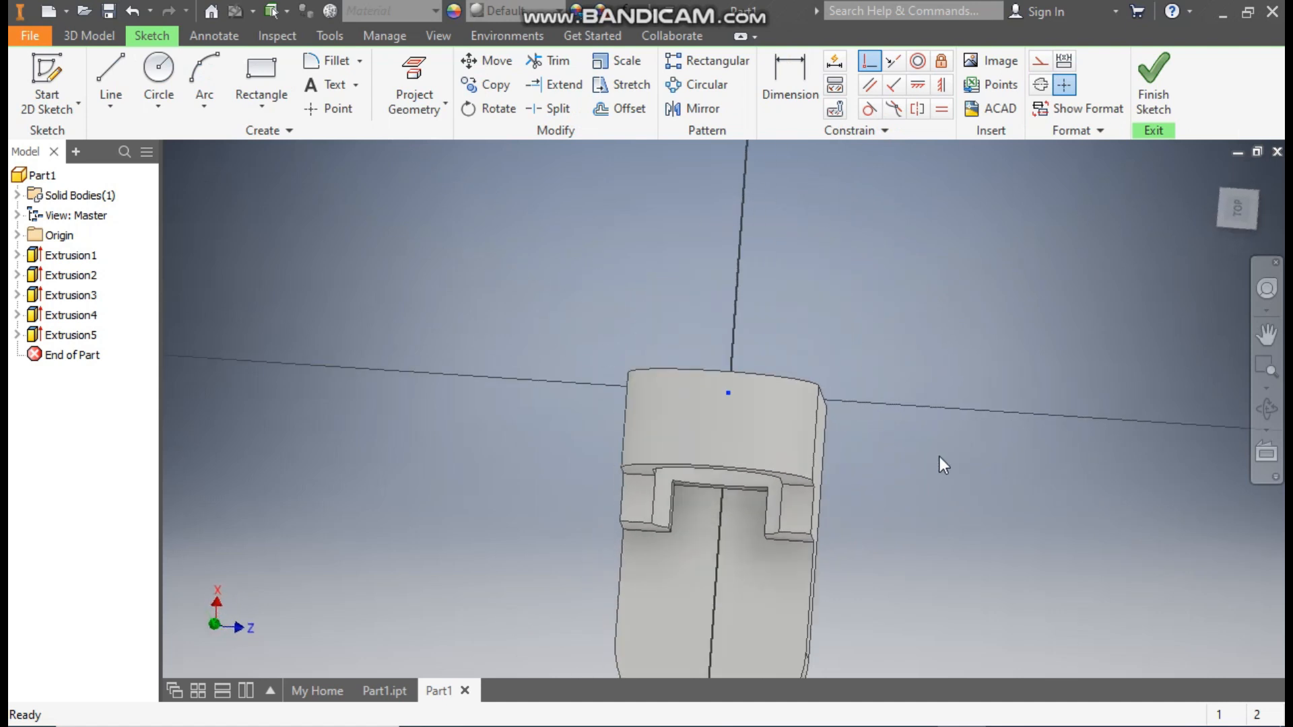
{"action": "left_click", "coordinate": [1275, 187]}
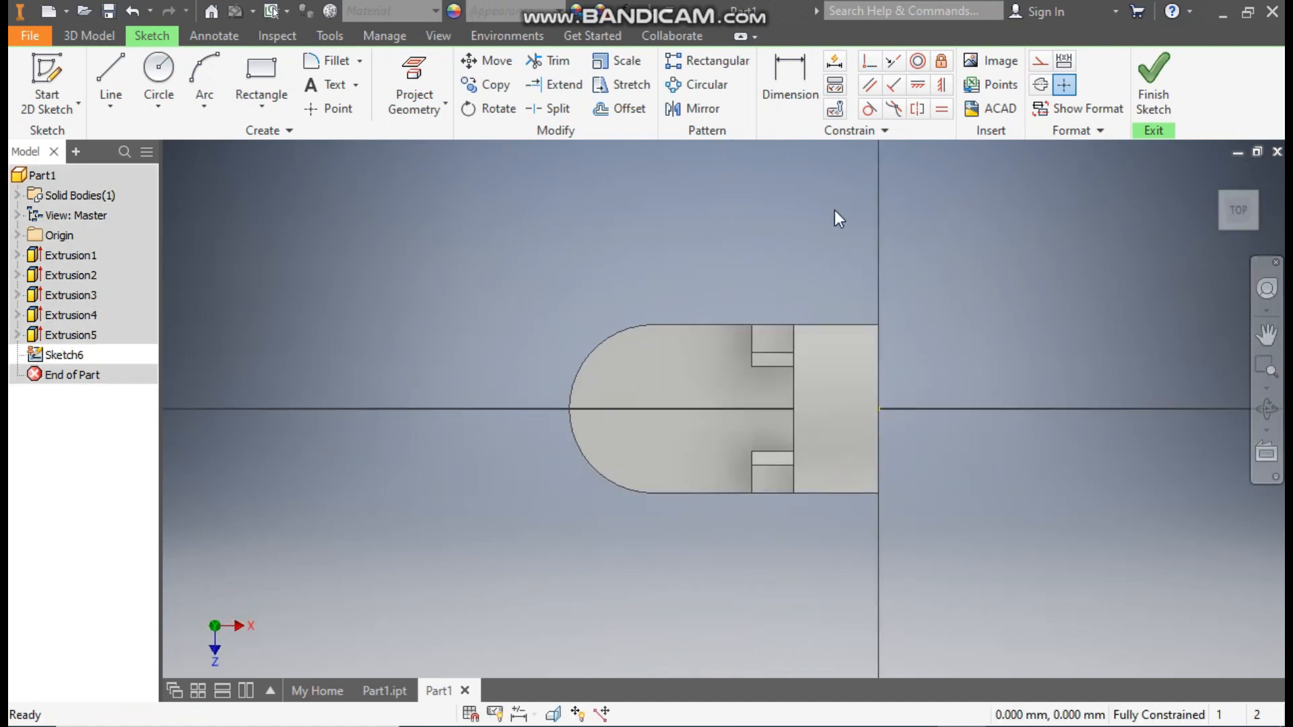
{"action": "left_click", "coordinate": [336, 107]}
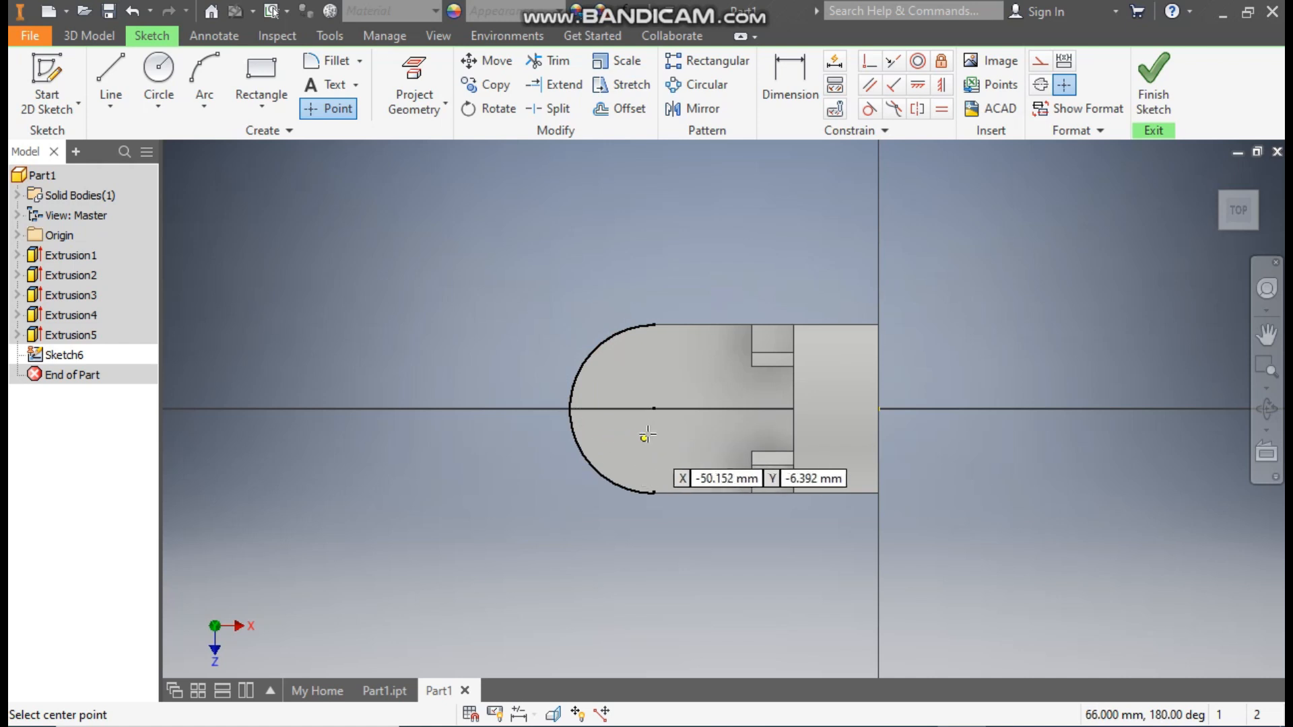
{"action": "left_click", "coordinate": [653, 408]}
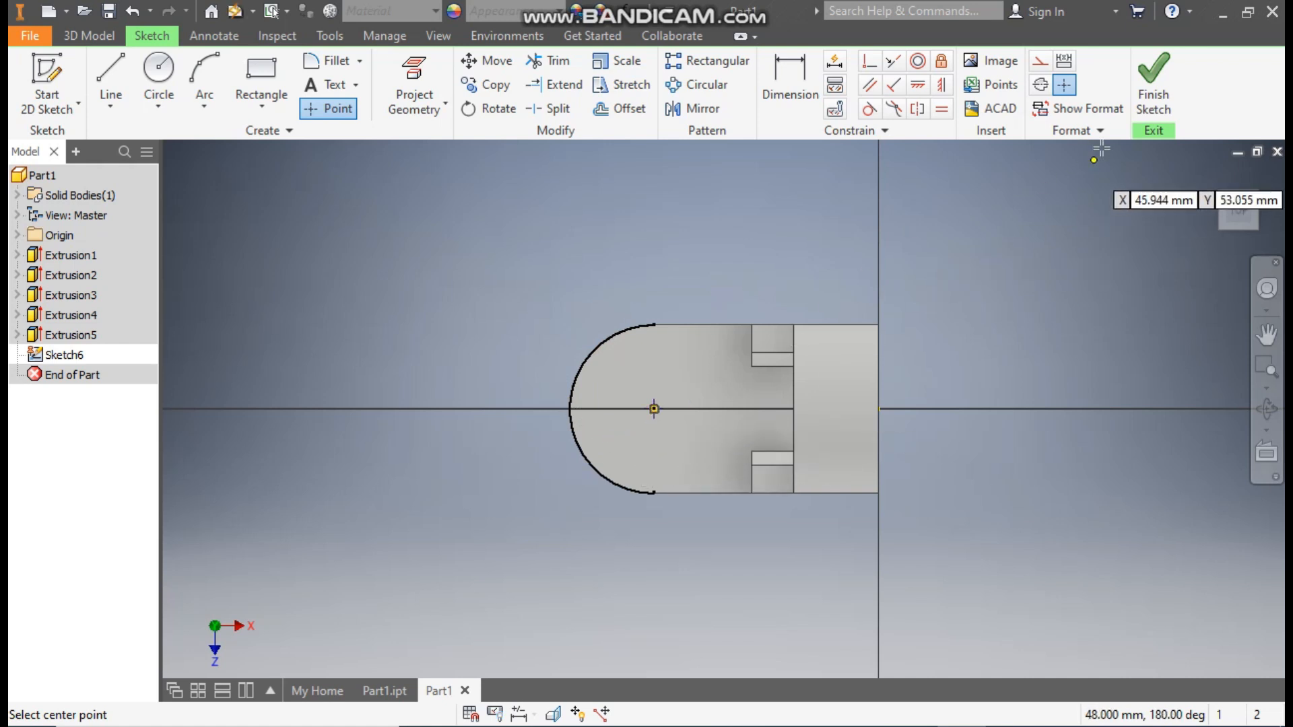
{"action": "left_click", "coordinate": [1153, 99]}
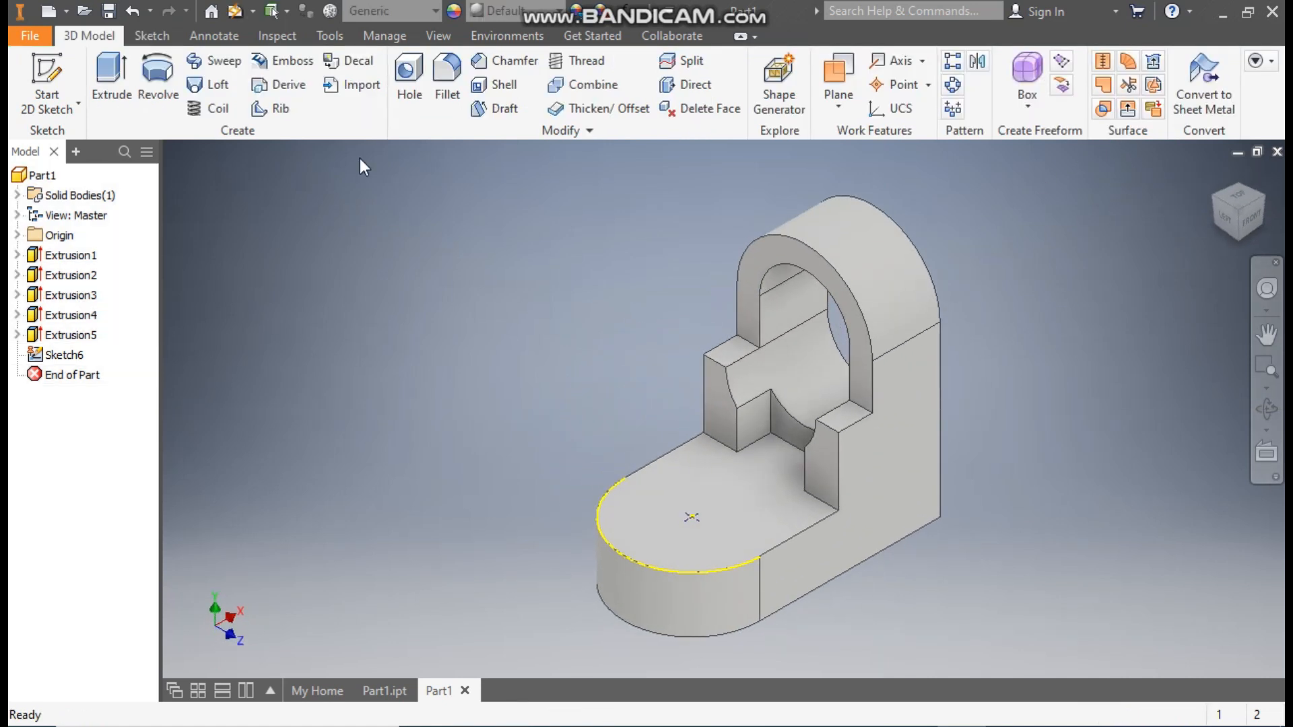
Create a through-all counterbore hole at the sketched point with a 24 mm counterbore diameter, 3 mm counterbore depth and 12 mm hole diameter.
{"action": "left_click", "coordinate": [407, 75]}
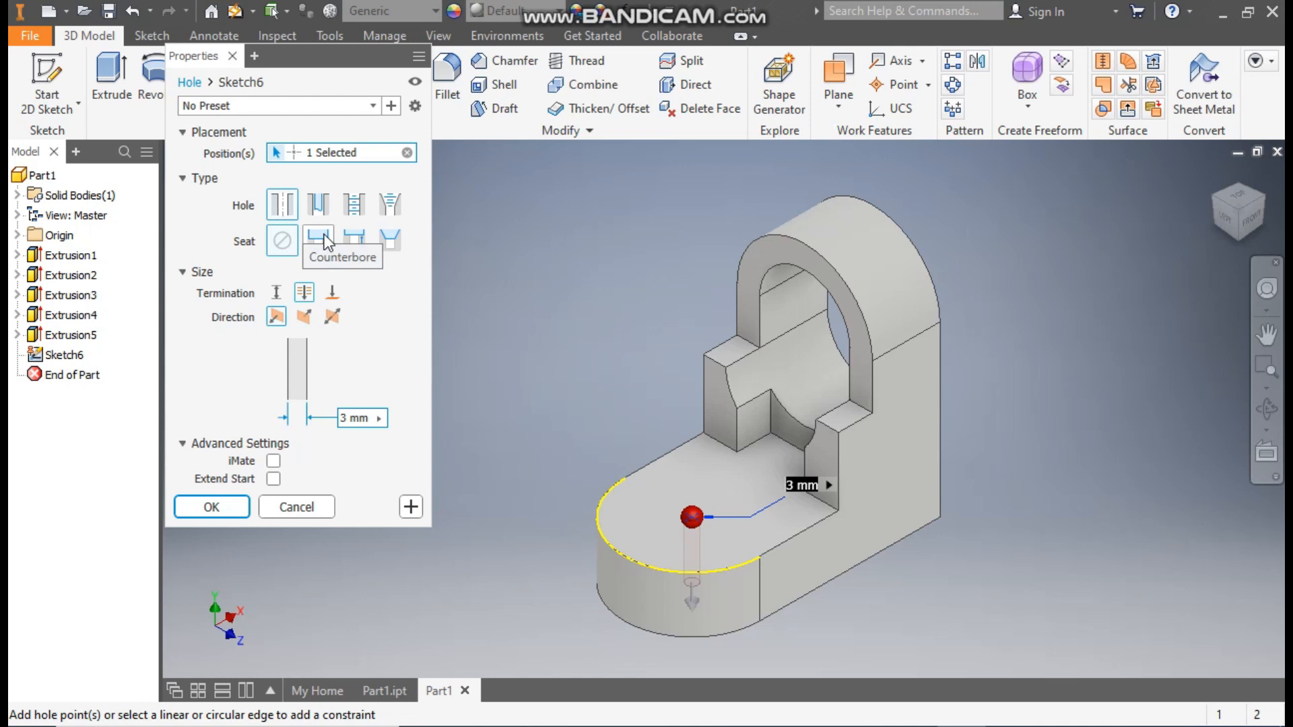
{"action": "left_click", "coordinate": [326, 241]}
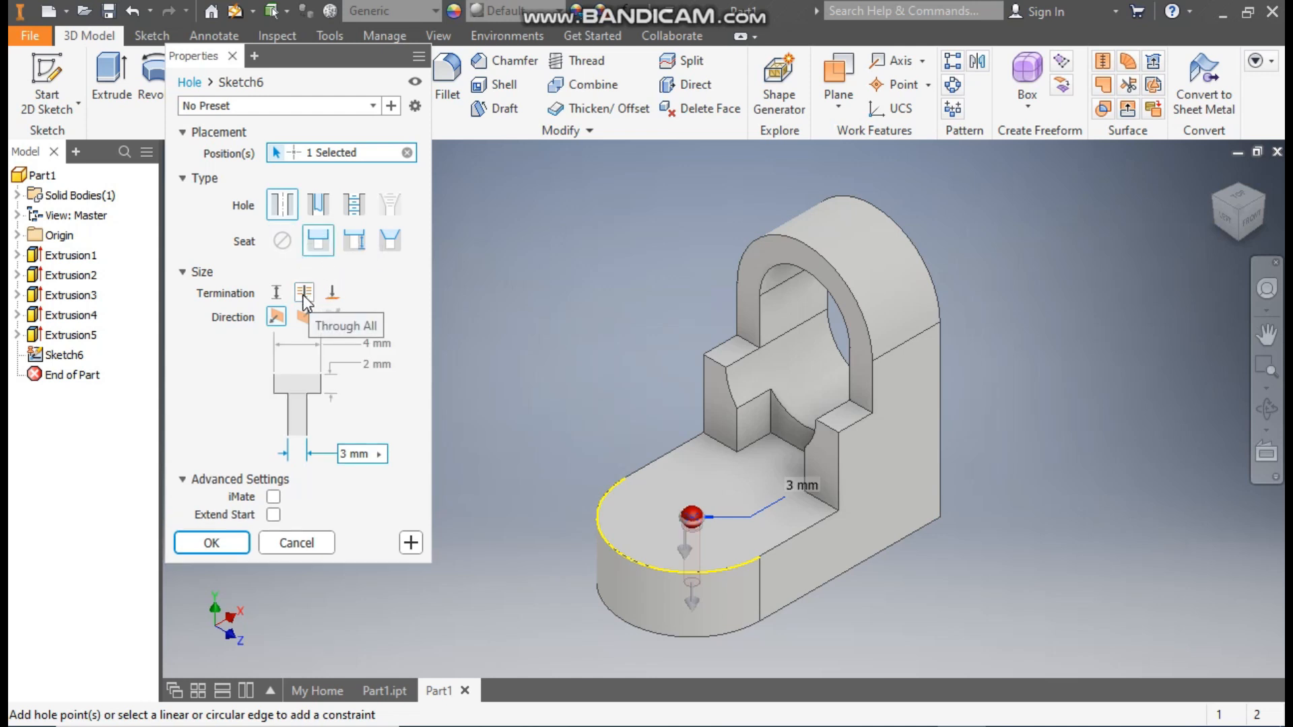
{"action": "left_click", "coordinate": [363, 344]}
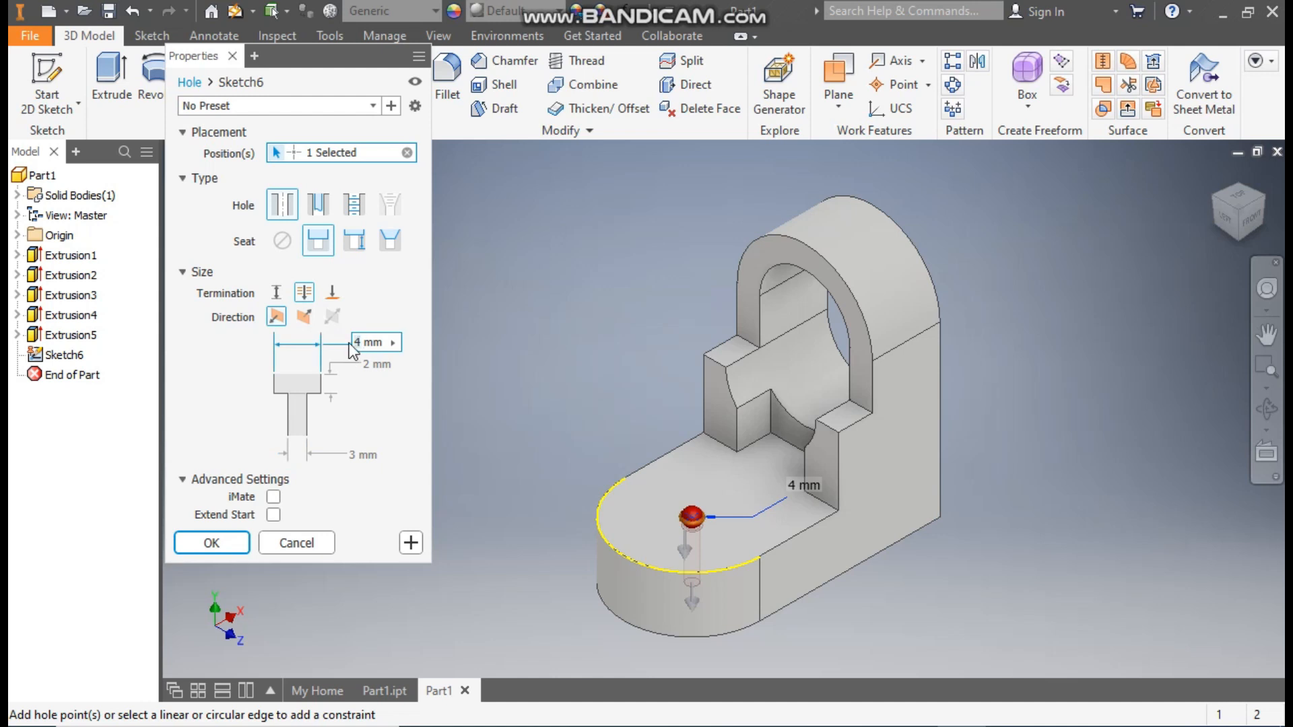
{"action": "type", "text": "24"}
{"action": "left_click", "coordinate": [367, 363]}
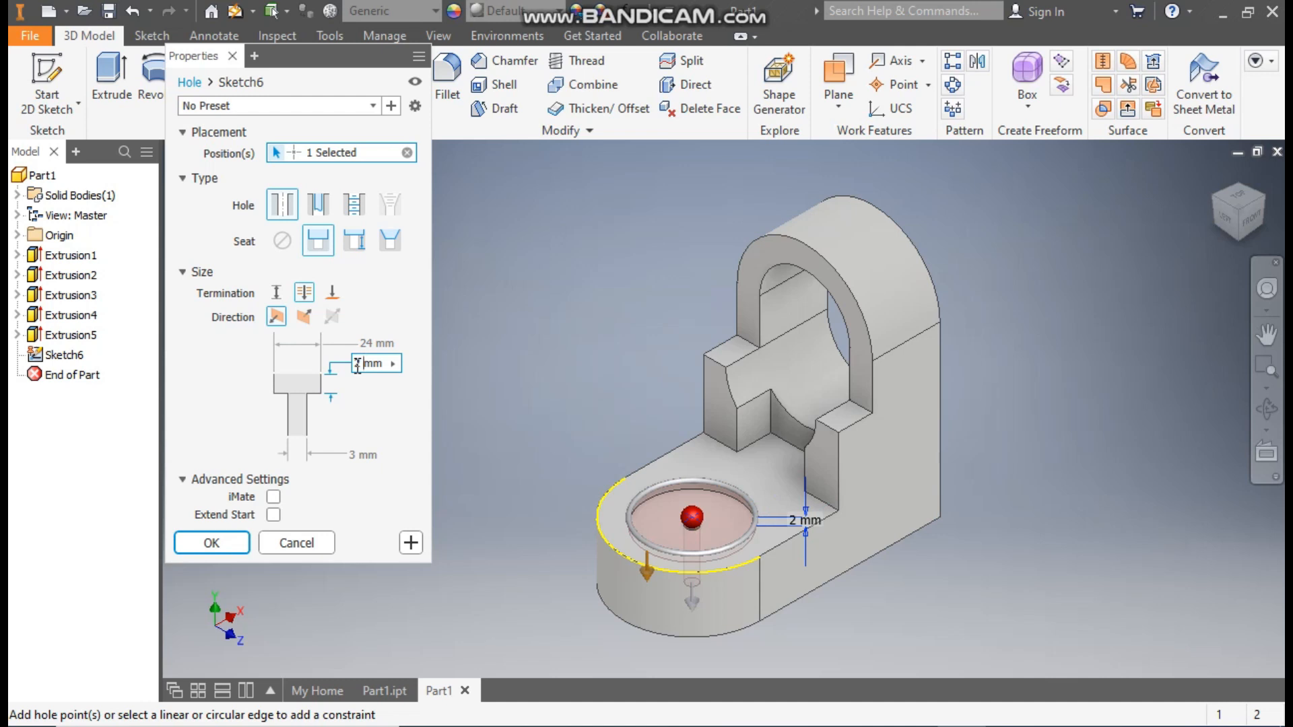
{"action": "type", "text": "3"}
{"action": "left_click", "coordinate": [350, 455]}
{"action": "type", "text": "6"}
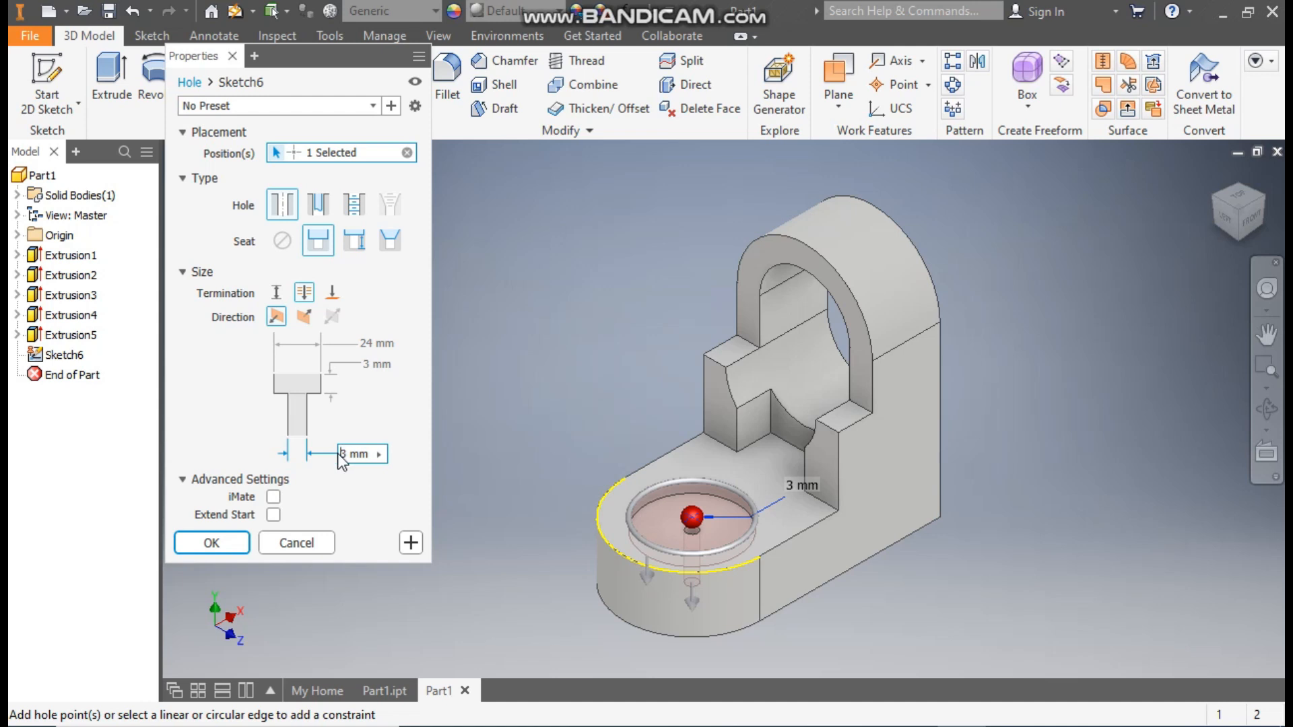
{"action": "type", "text": "12"}
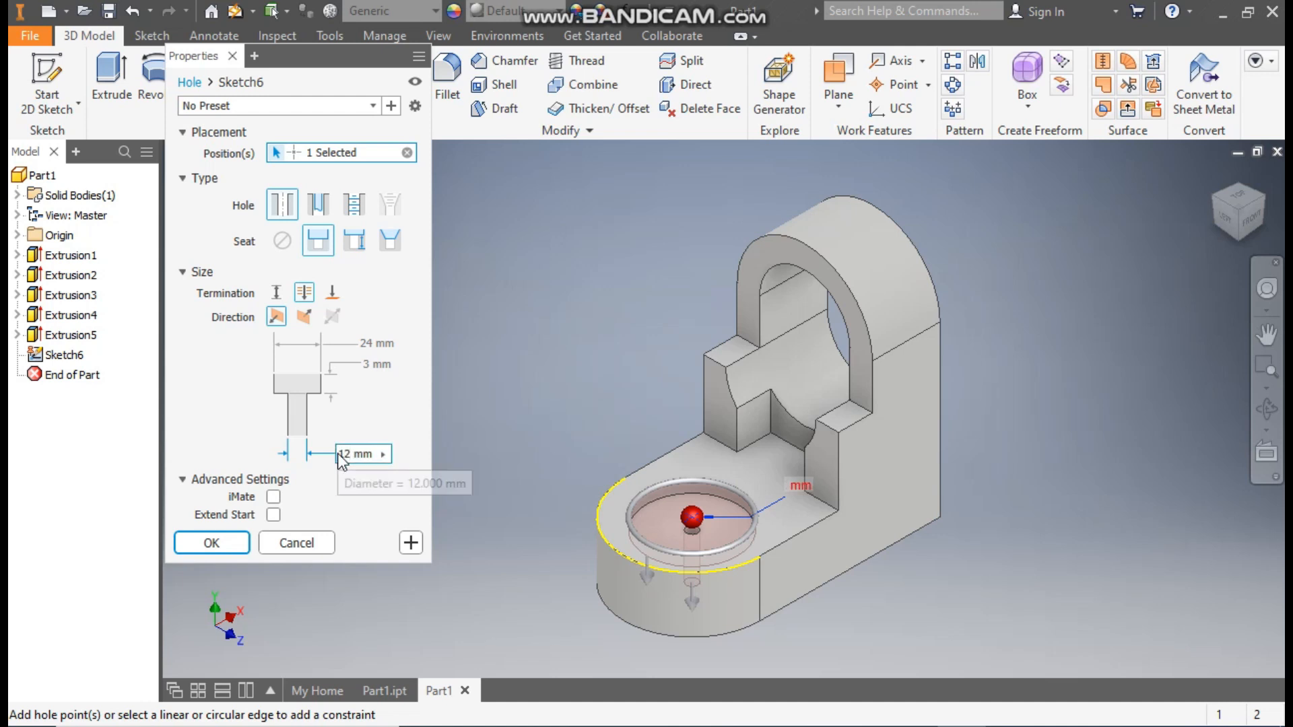
{"action": "left_click", "coordinate": [221, 543]}
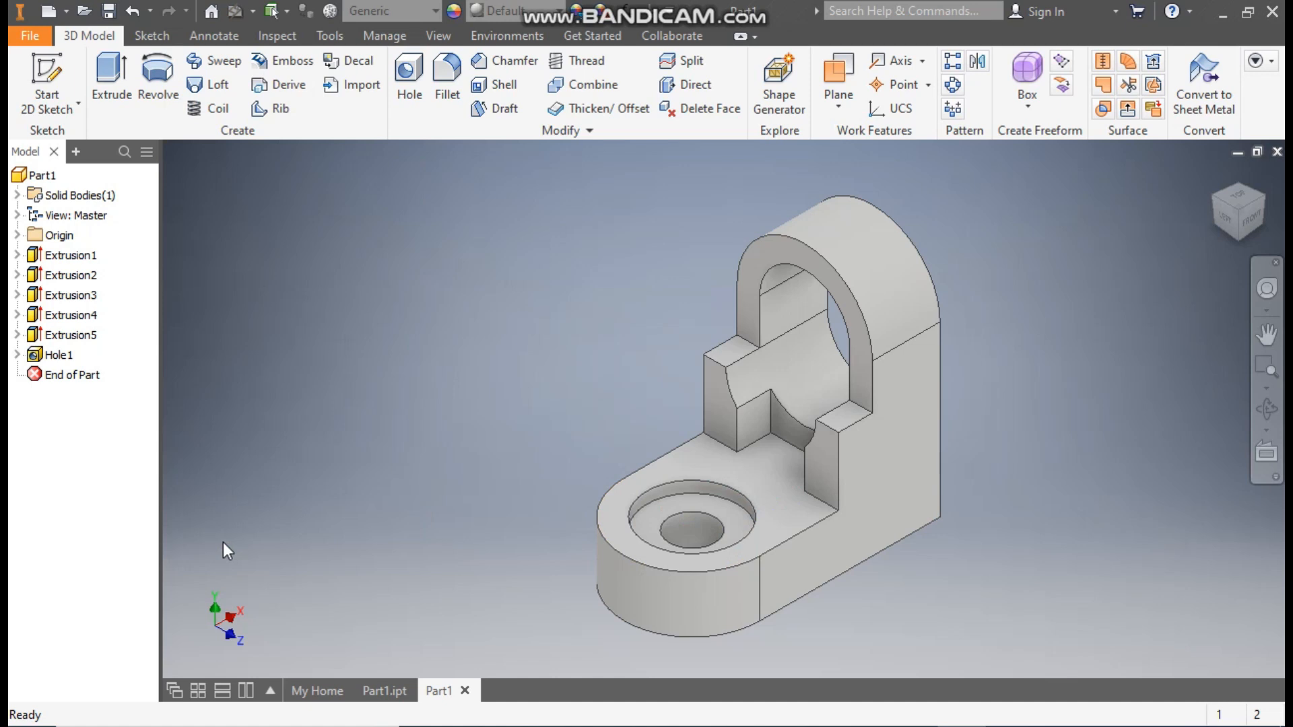
Examine the groove along the underside of the finished reference part Part1.ipt from below and behind, and return to the new part.
{"action": "left_click", "coordinate": [397, 690]}
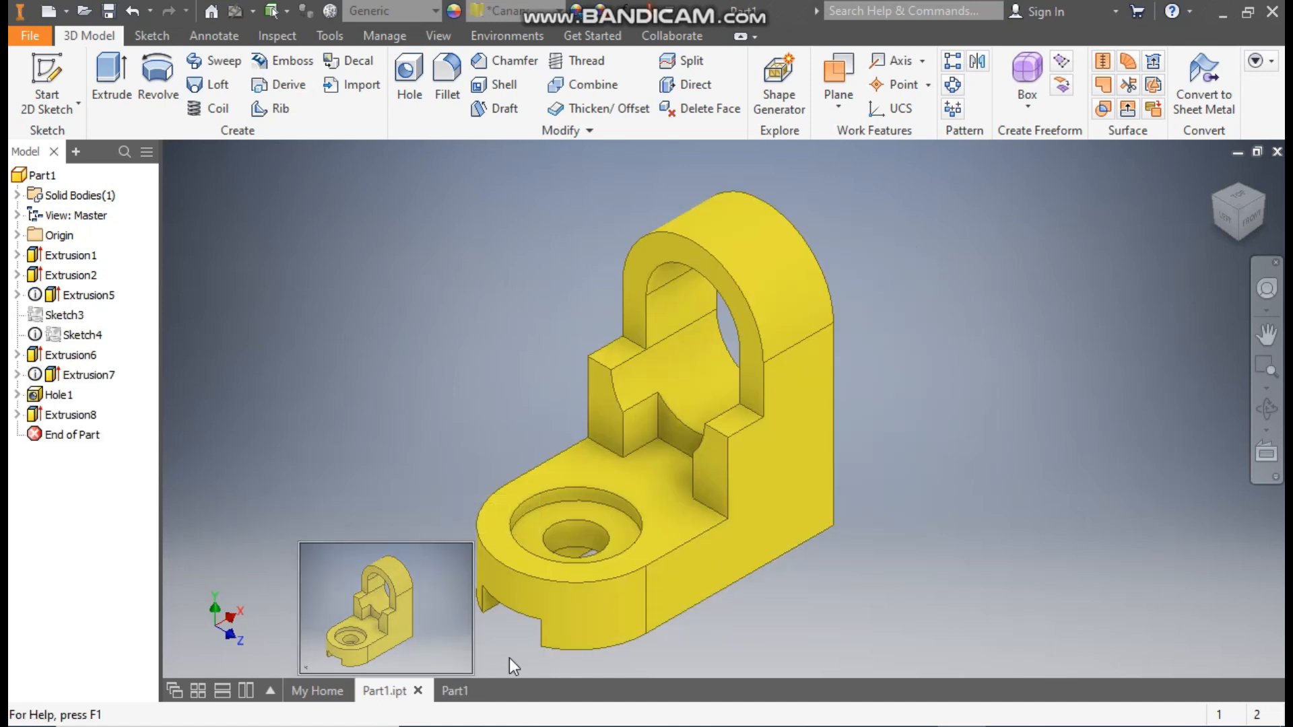
{"action": "middle_click_drag", "start_coordinate": [506, 604], "coordinate": [514, 485]}
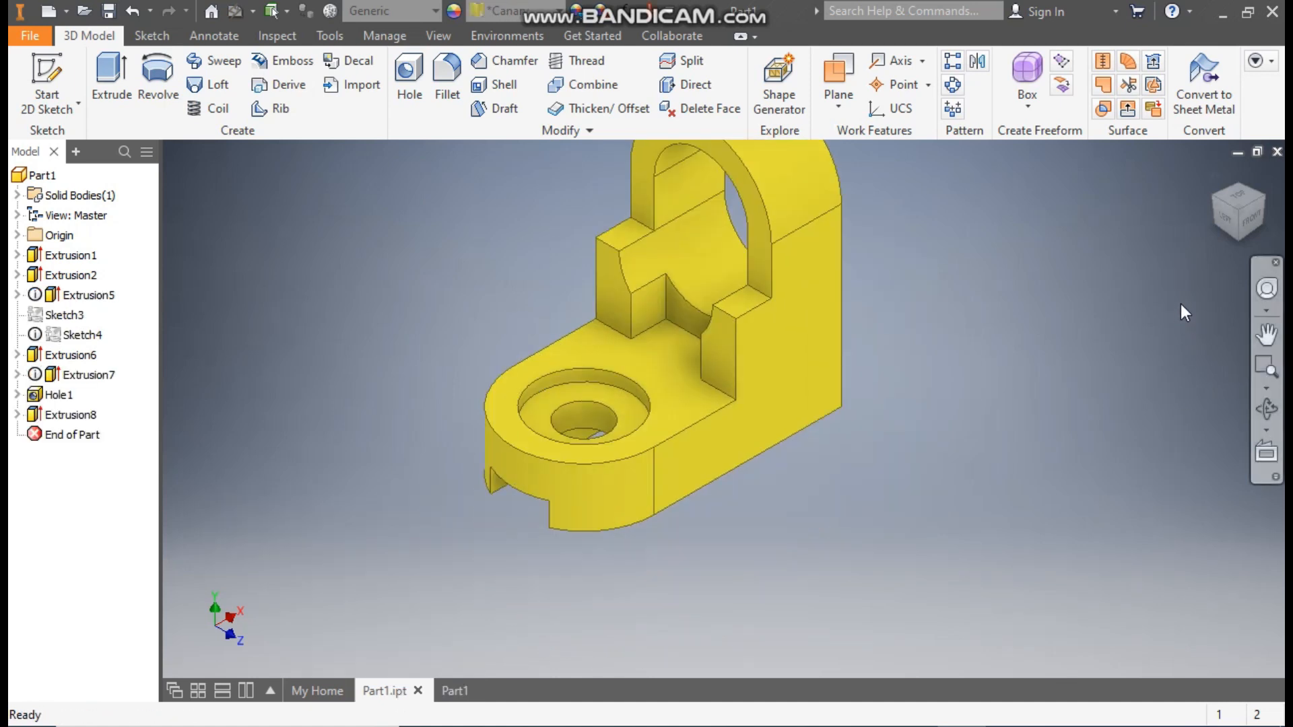
{"action": "left_click", "coordinate": [1239, 238]}
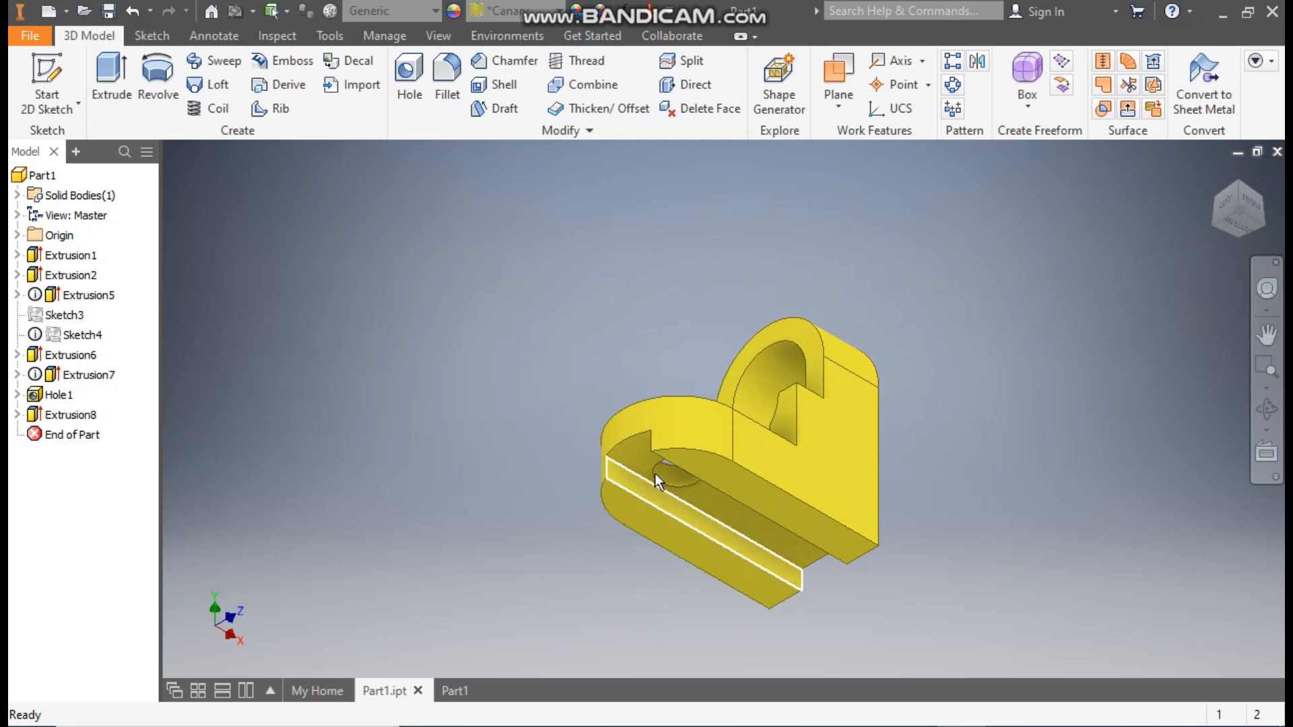
{"action": "left_click", "coordinate": [1216, 176]}
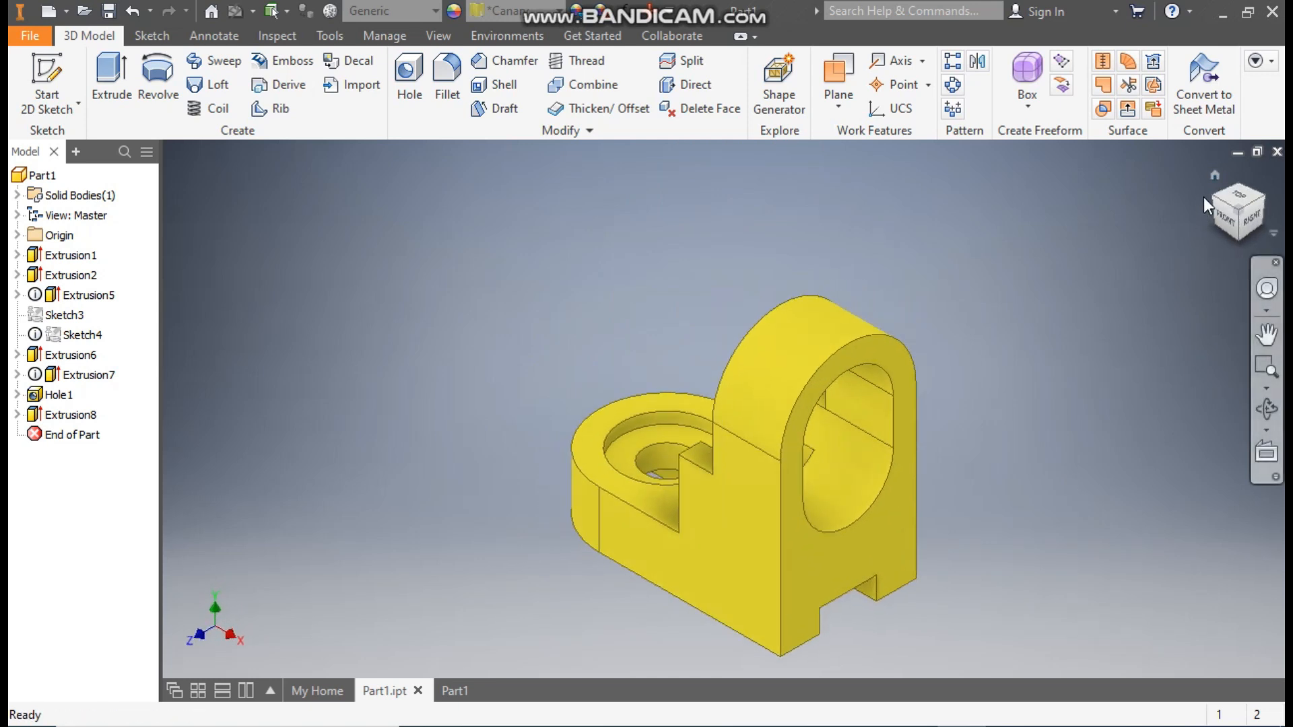
{"action": "left_click", "coordinate": [1214, 198]}
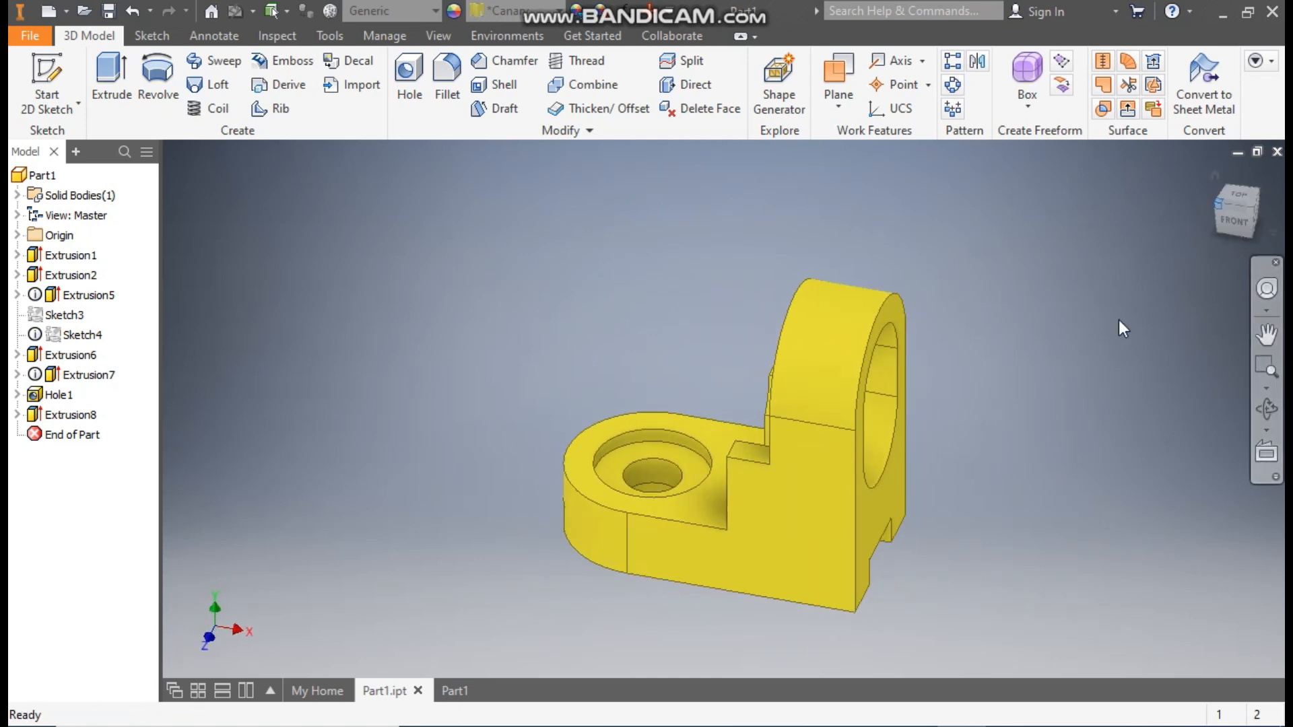
{"action": "left_click", "coordinate": [466, 691]}
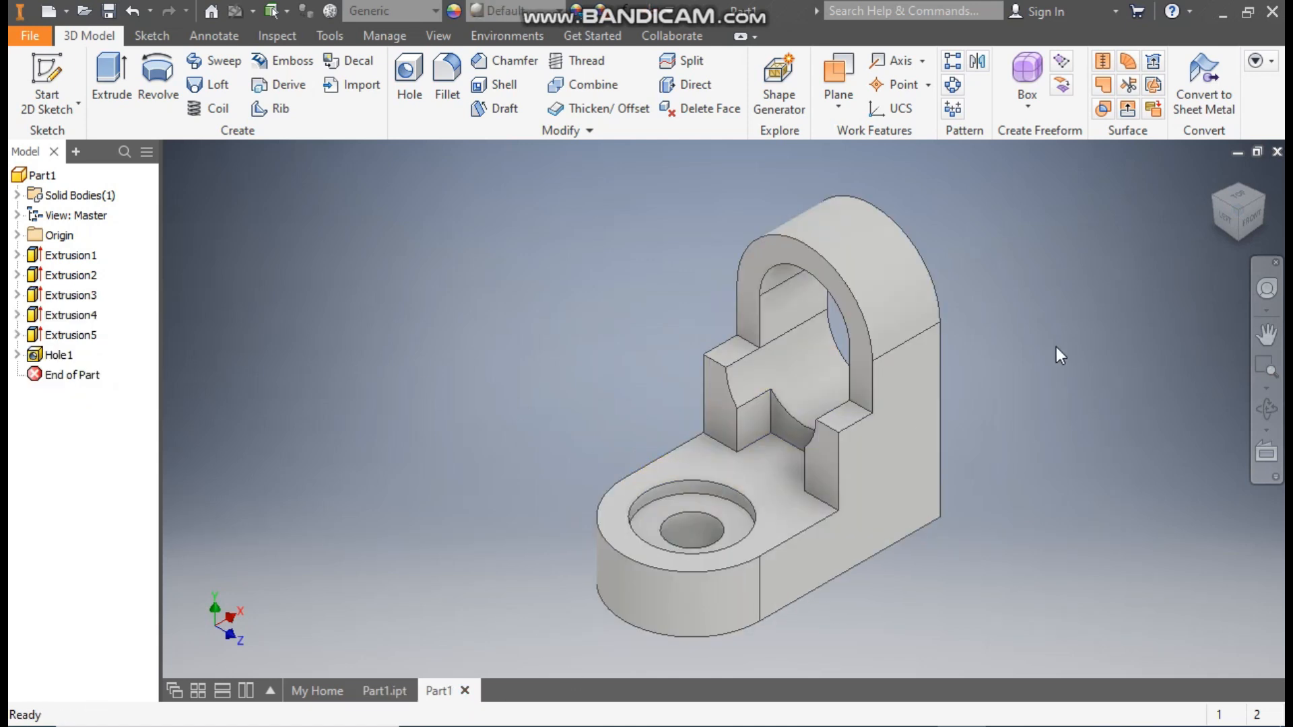
Sketch a centre rectangle about 27 by 16 mm on the upright's flat back face, centred on the lower edge's midpoint.
{"action": "left_click", "coordinate": [1215, 176]}
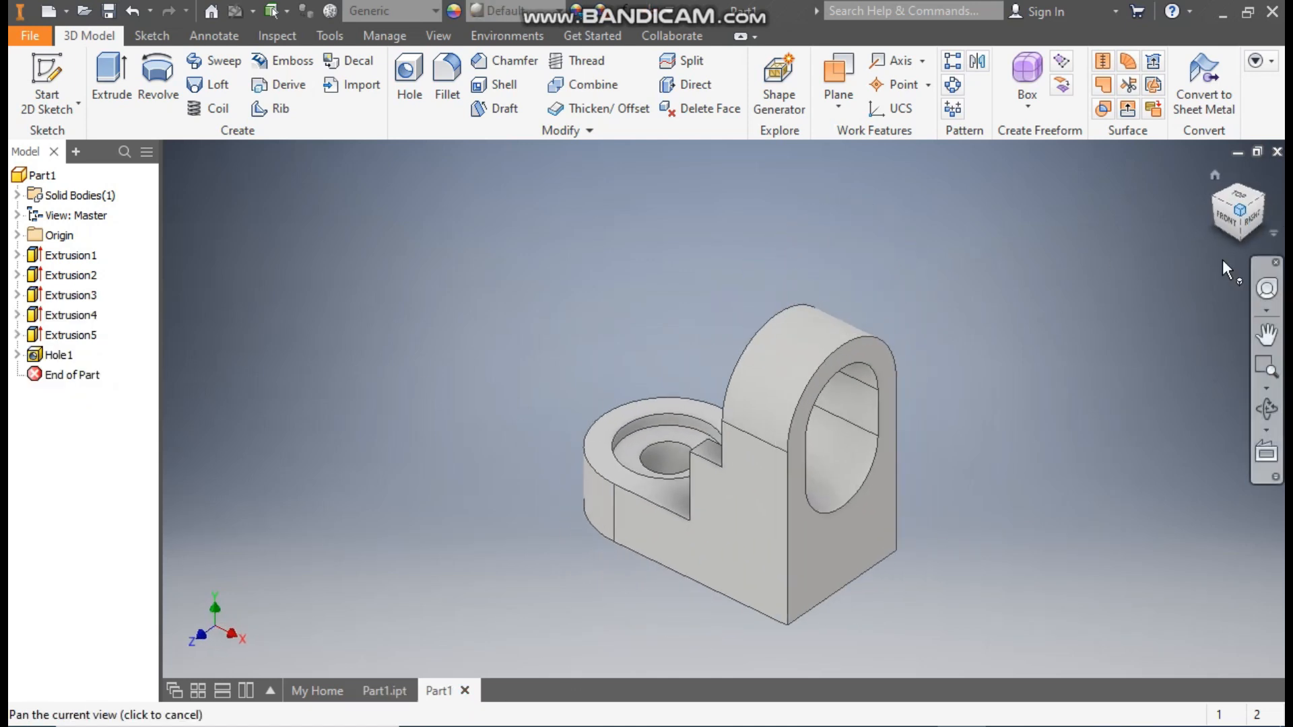
{"action": "left_click", "coordinate": [879, 545]}
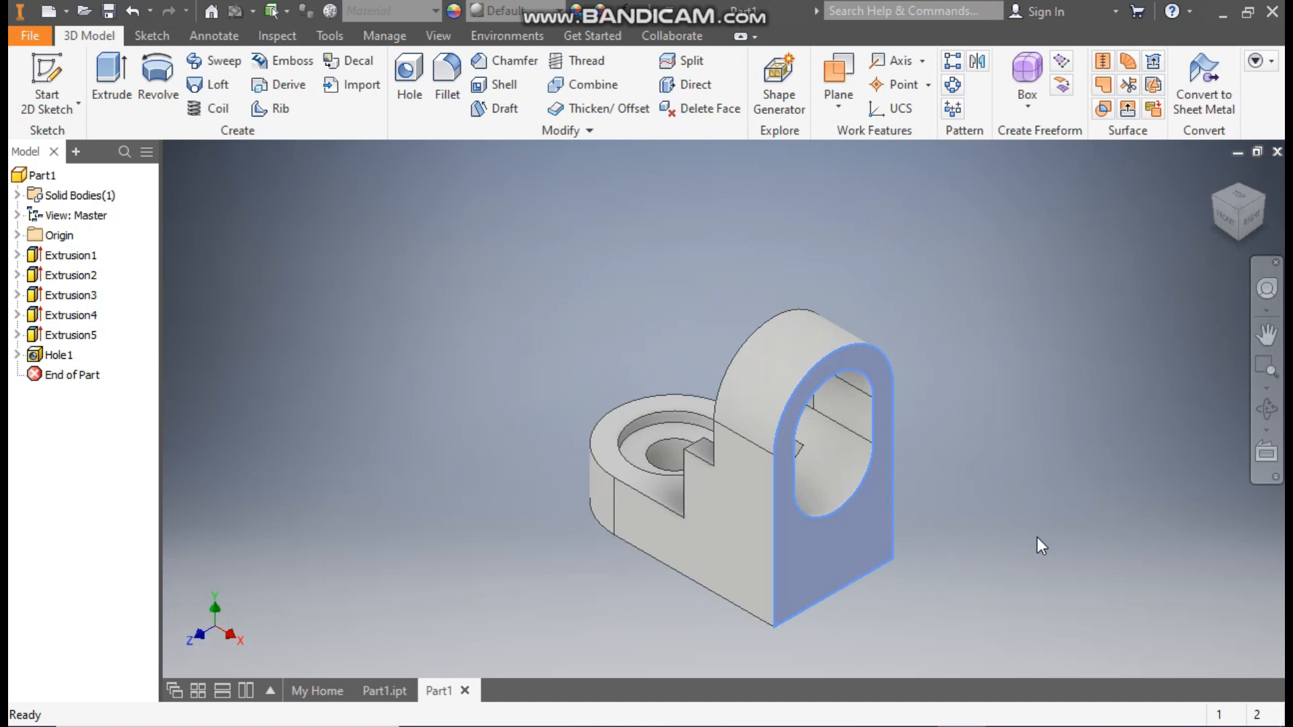
{"action": "key", "text": "s"}
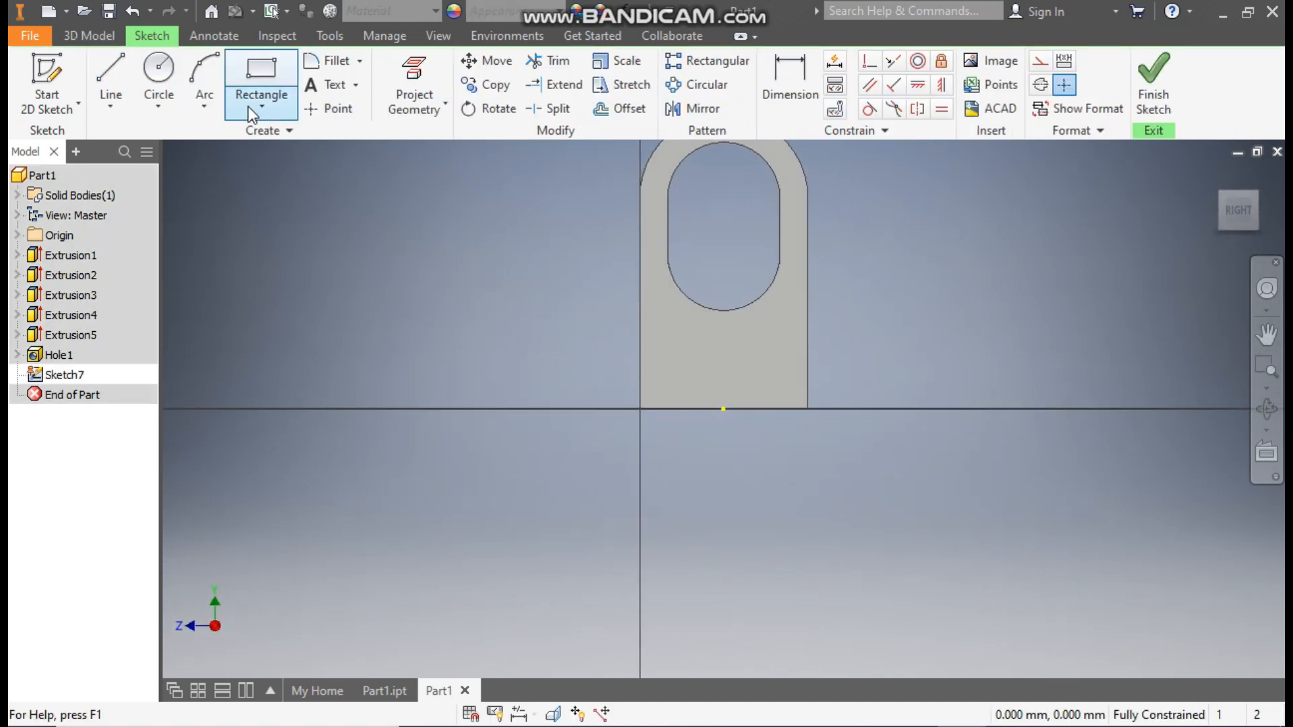
{"action": "left_click", "coordinate": [248, 106]}
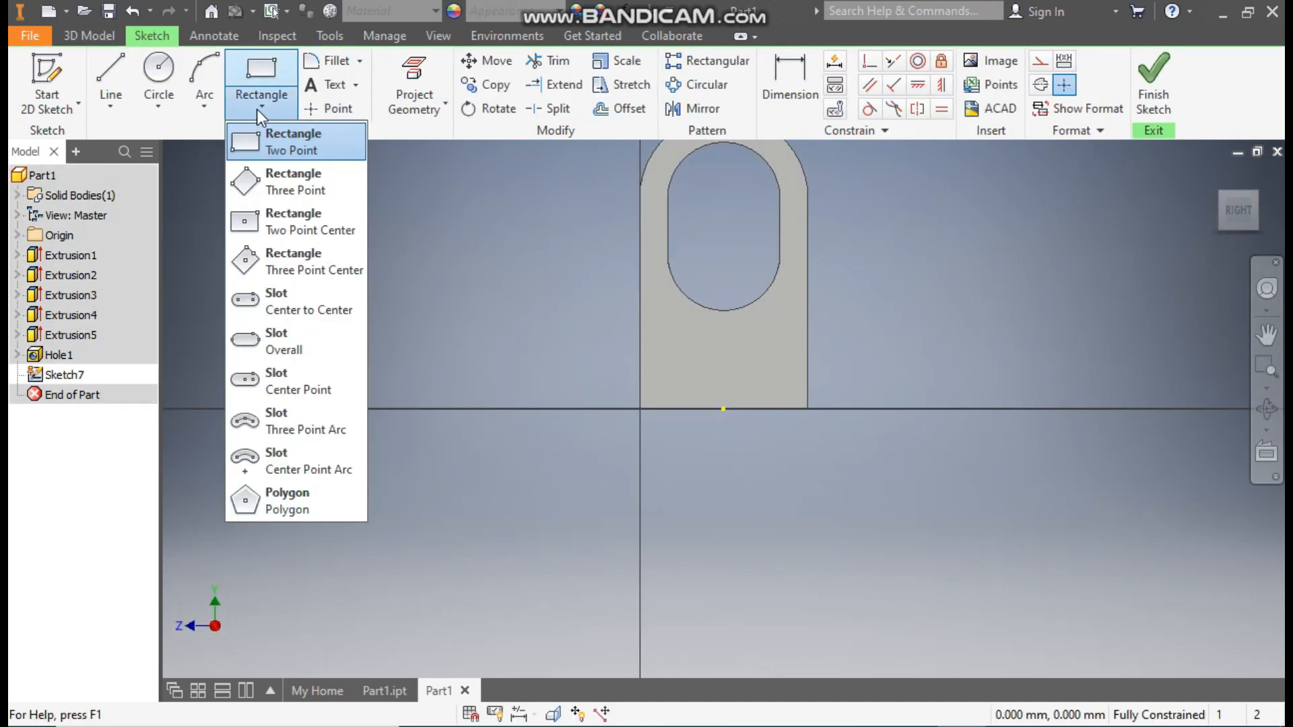
{"action": "left_click", "coordinate": [287, 225]}
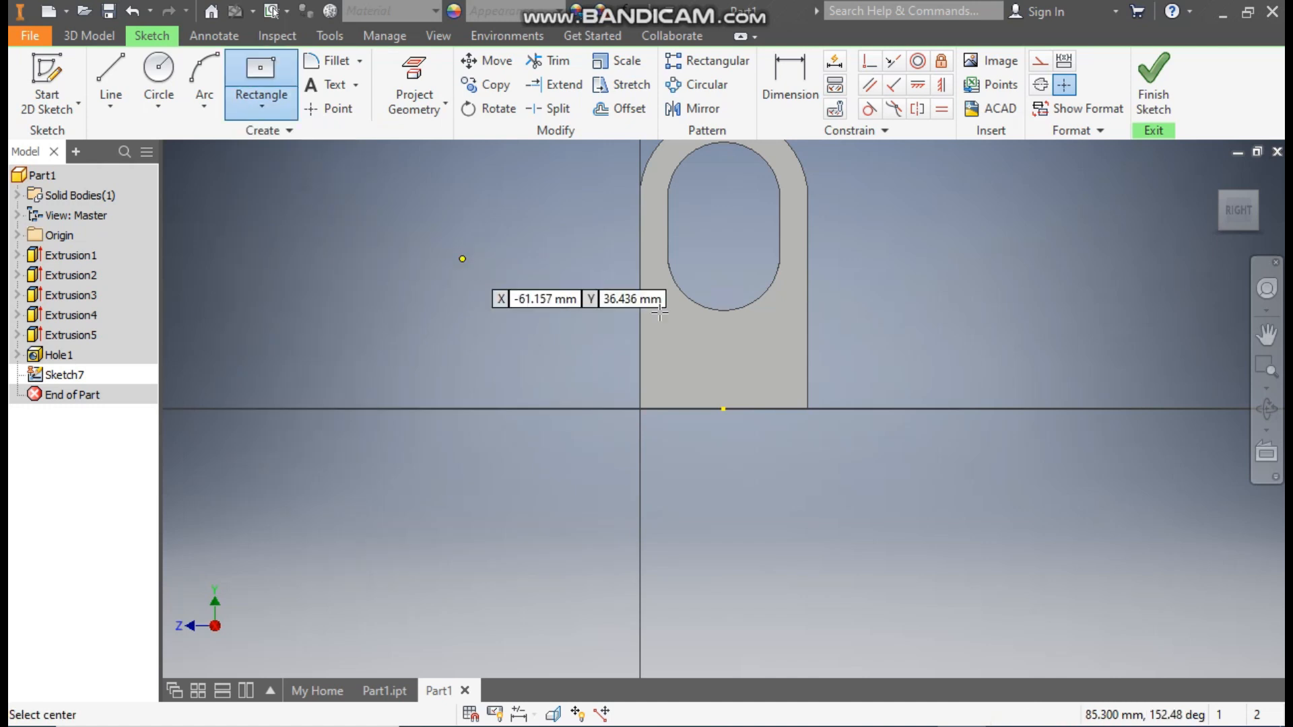
{"action": "left_click", "coordinate": [723, 409]}
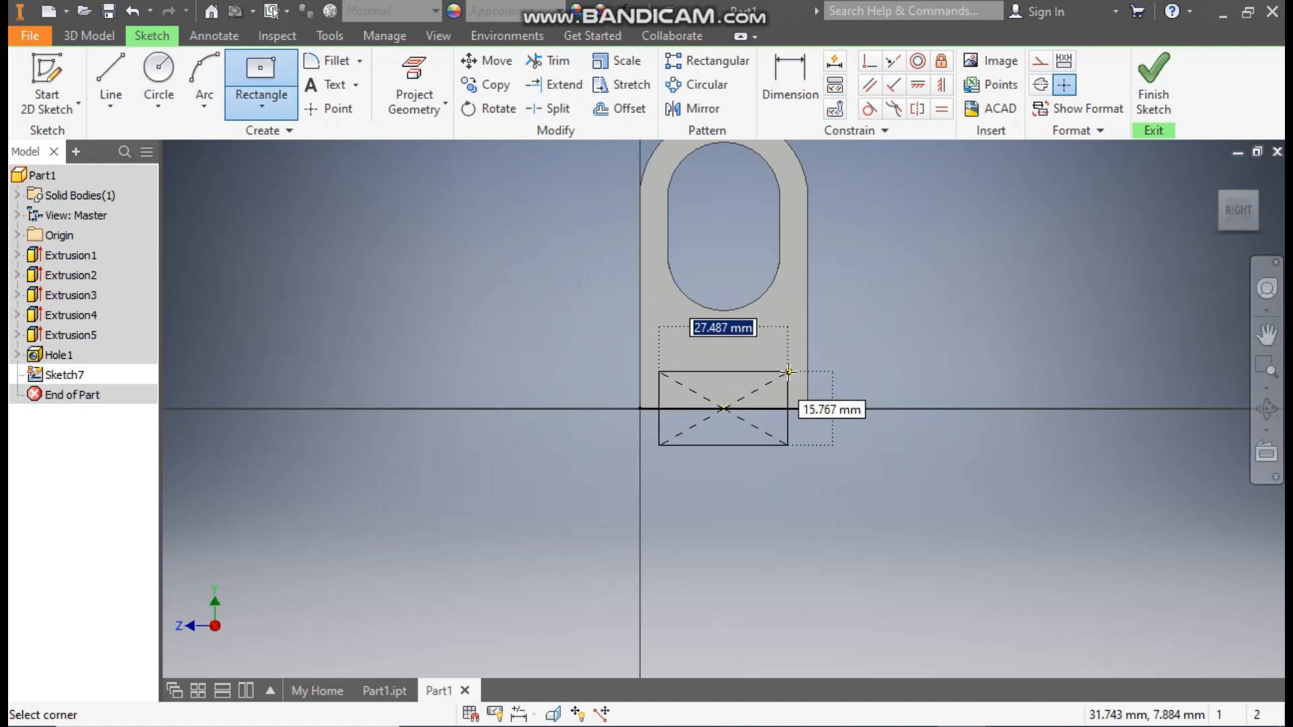
{"action": "left_click", "coordinate": [789, 371]}
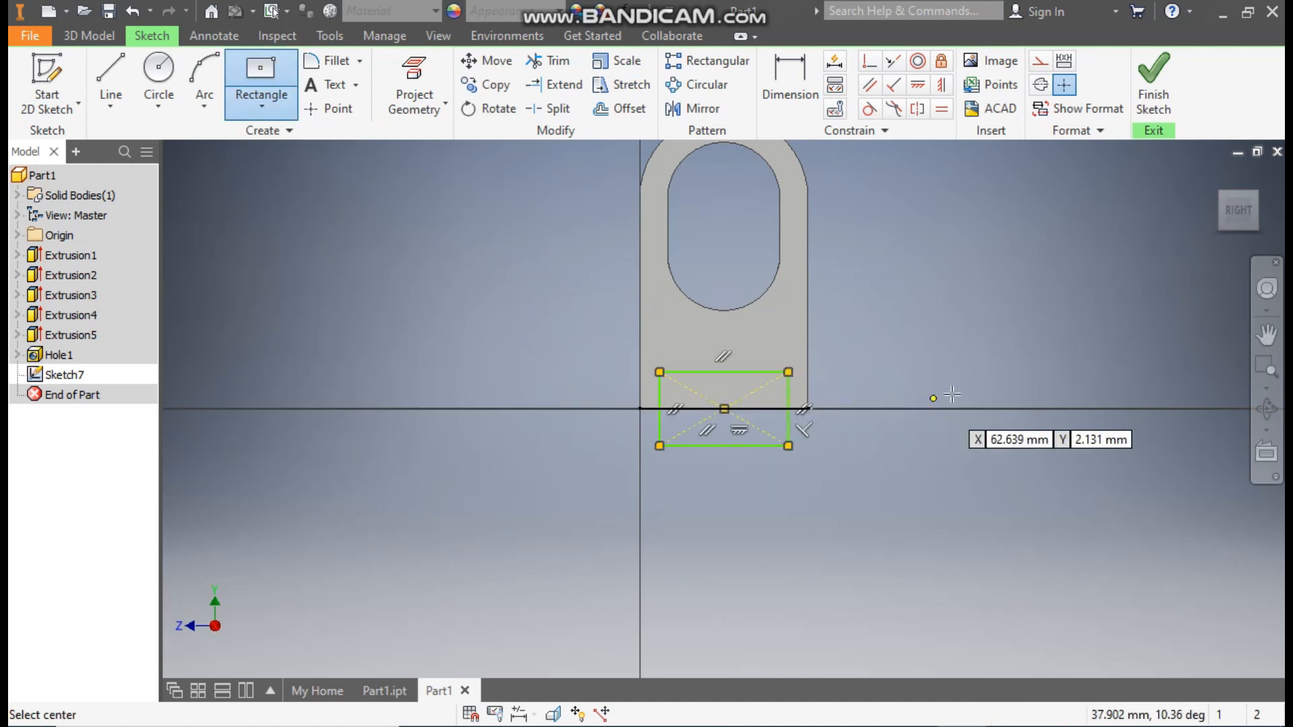
Dimension the rectangle 6 mm from its centre to its upper edge and 15 mm wide, and finish the sketch.
{"action": "left_click", "coordinate": [797, 71]}
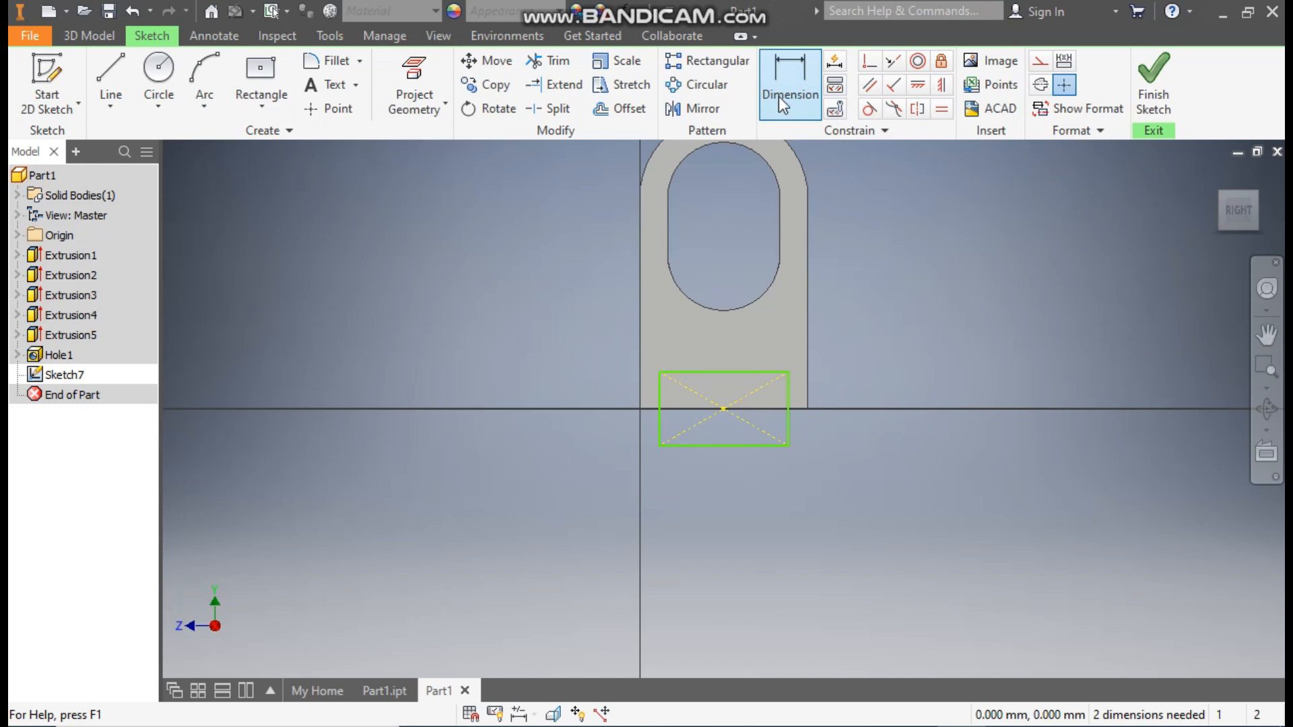
{"action": "left_click", "coordinate": [724, 409]}
{"action": "left_click", "coordinate": [719, 372]}
{"action": "left_click", "coordinate": [617, 382]}
{"action": "type", "text": "6"}
{"action": "key", "text": "Return"}
{"action": "left_click", "coordinate": [755, 383]}
{"action": "left_click", "coordinate": [832, 341]}
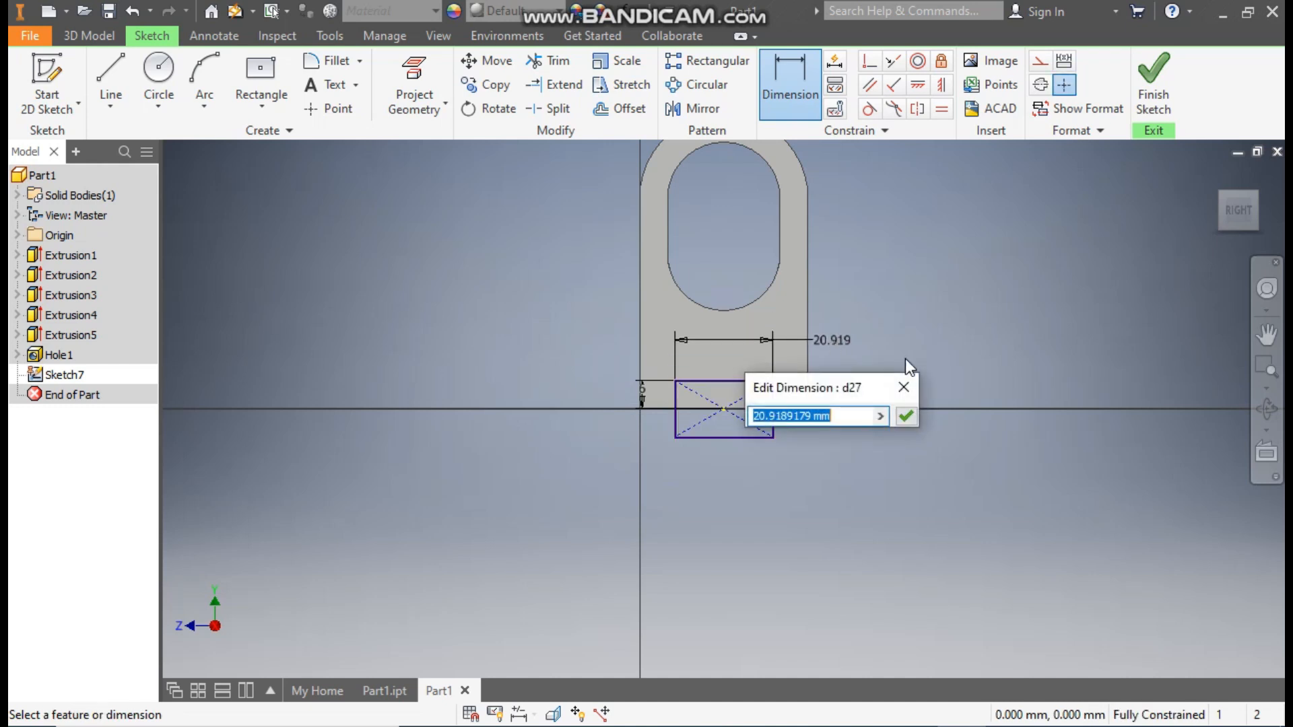
{"action": "type", "text": "15"}
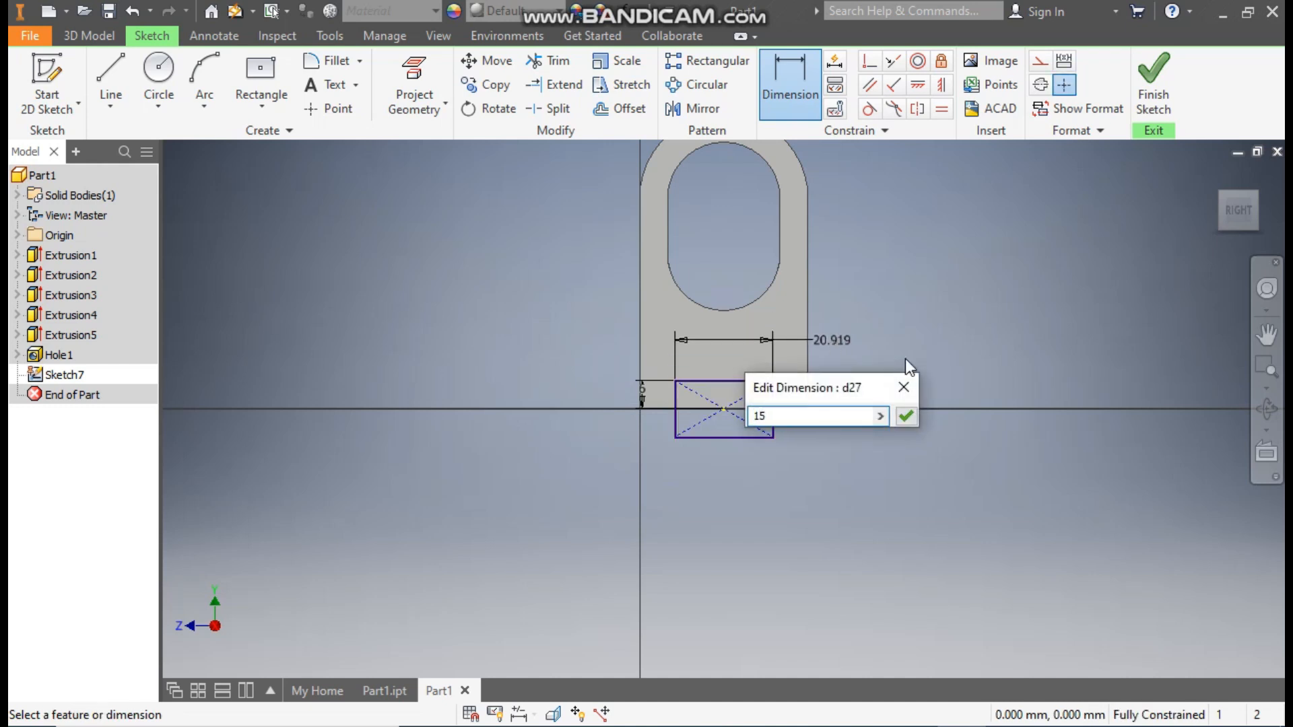
{"action": "key", "text": "Return"}
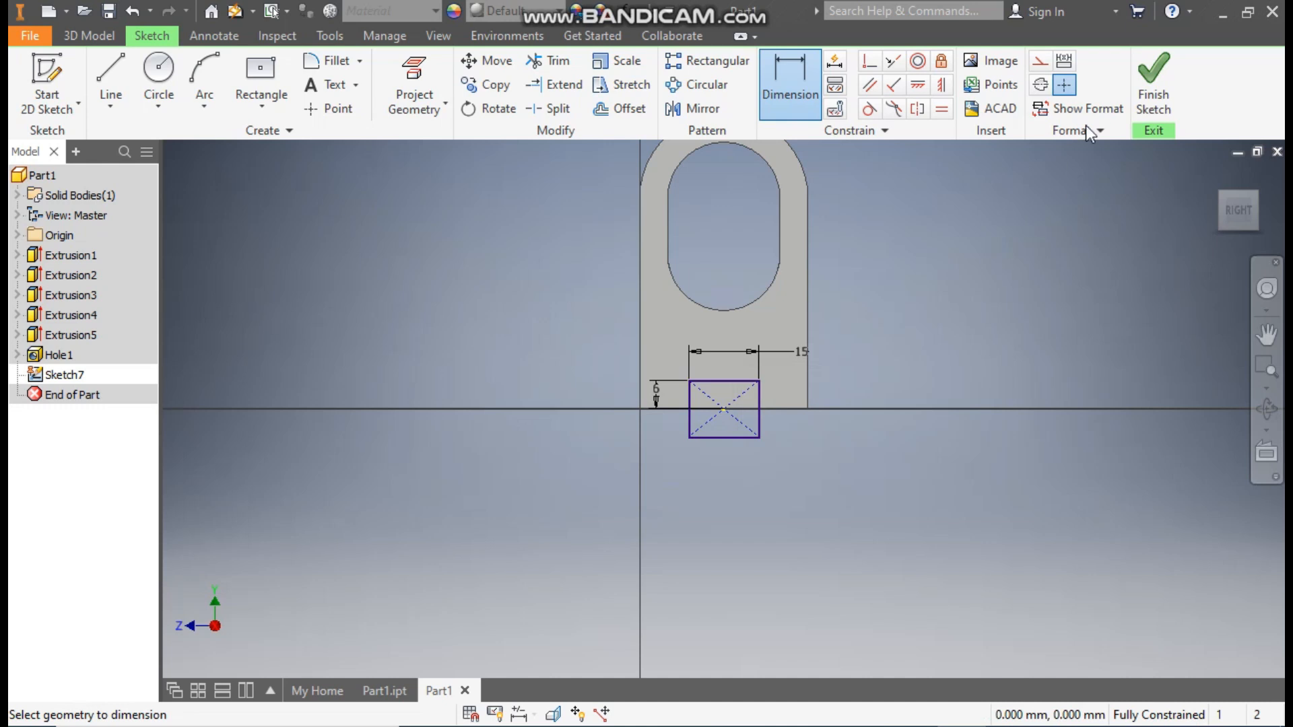
{"action": "left_click", "coordinate": [1157, 82]}
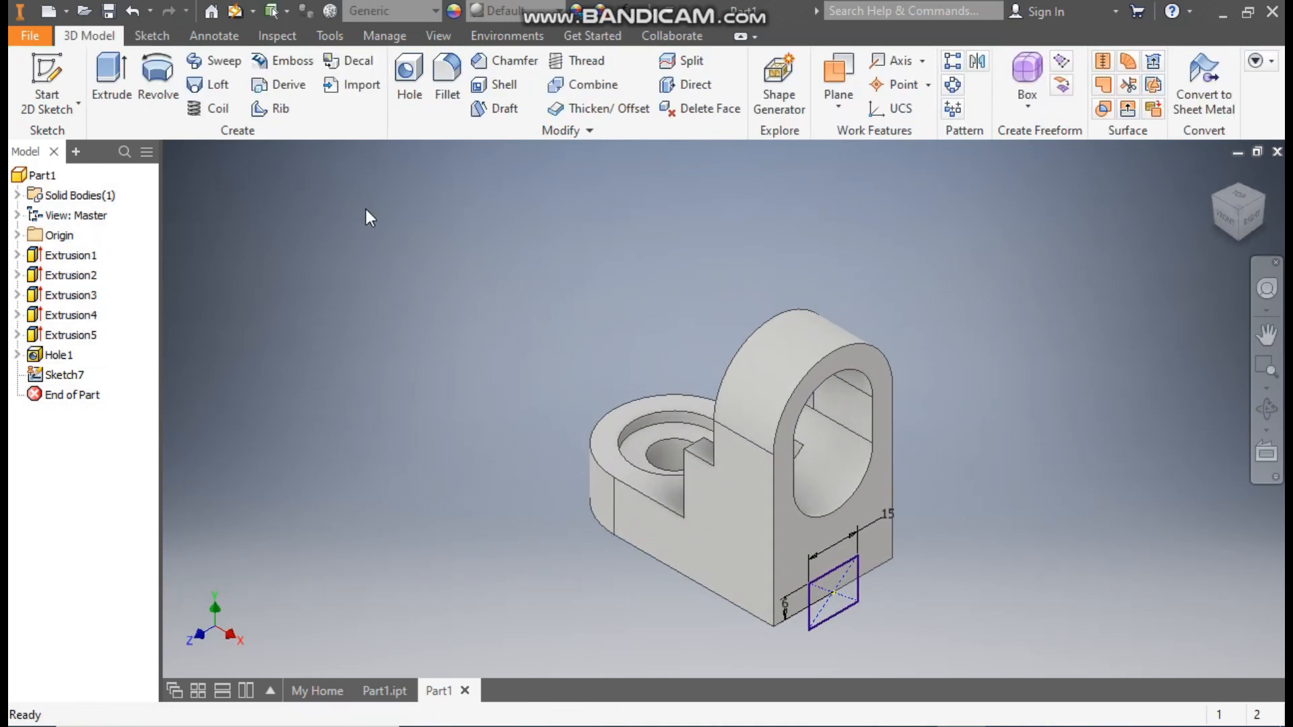
Extrude the rectangle as a cut with extents All through the base toward the rounded end, forming the underside groove.
{"action": "left_click", "coordinate": [113, 74]}
{"action": "left_click", "coordinate": [272, 247]}
{"action": "left_click", "coordinate": [352, 279]}
{"action": "left_click", "coordinate": [346, 217]}
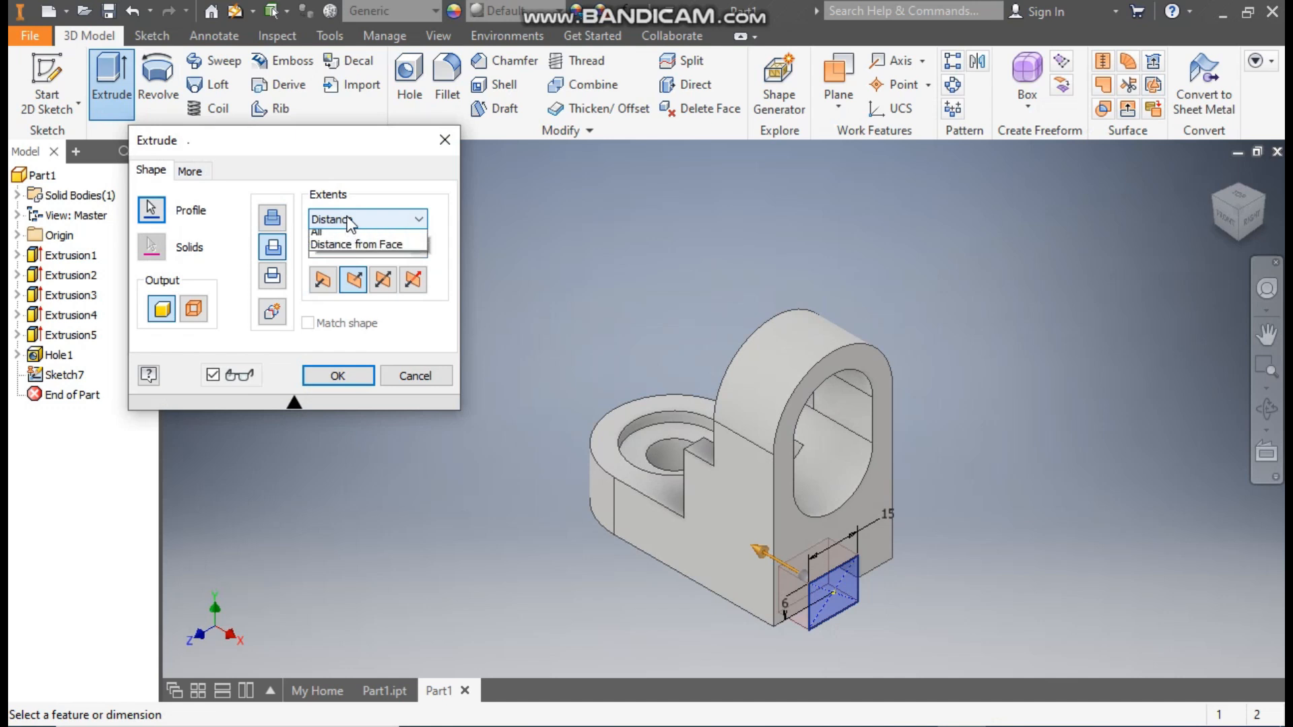
{"action": "left_click", "coordinate": [324, 283]}
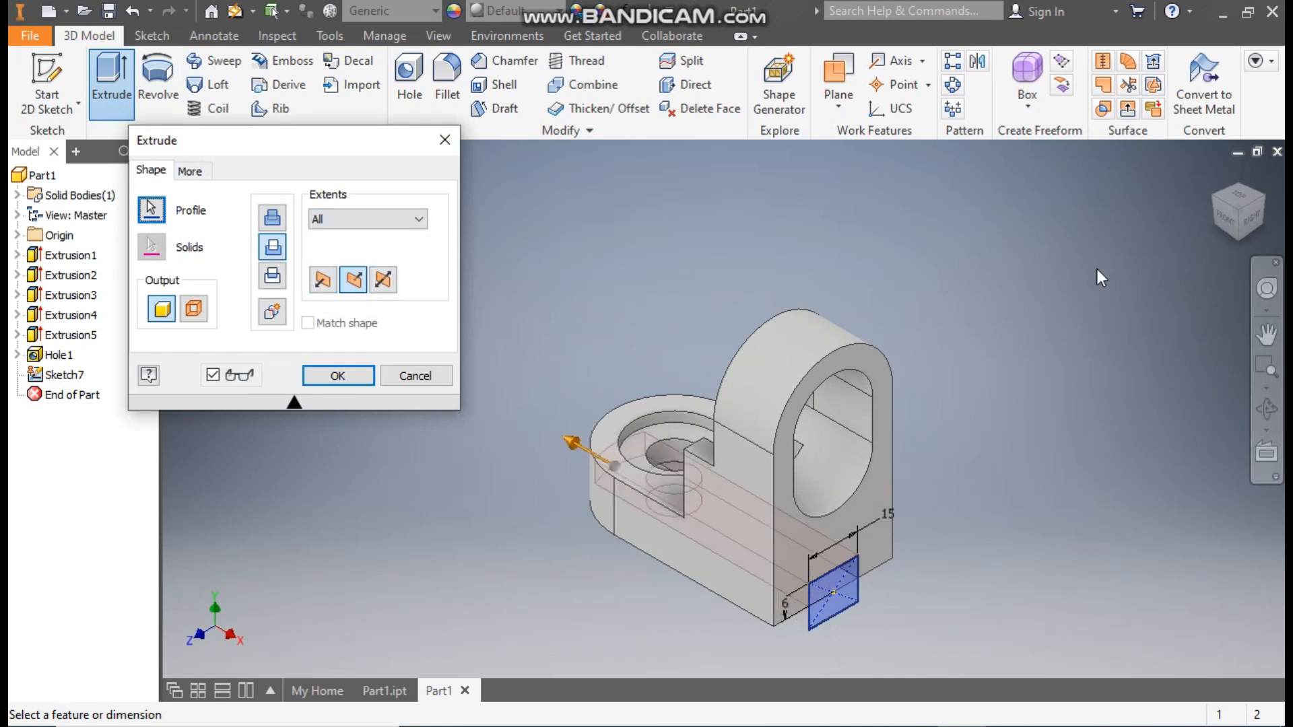
{"action": "left_click", "coordinate": [1213, 195]}
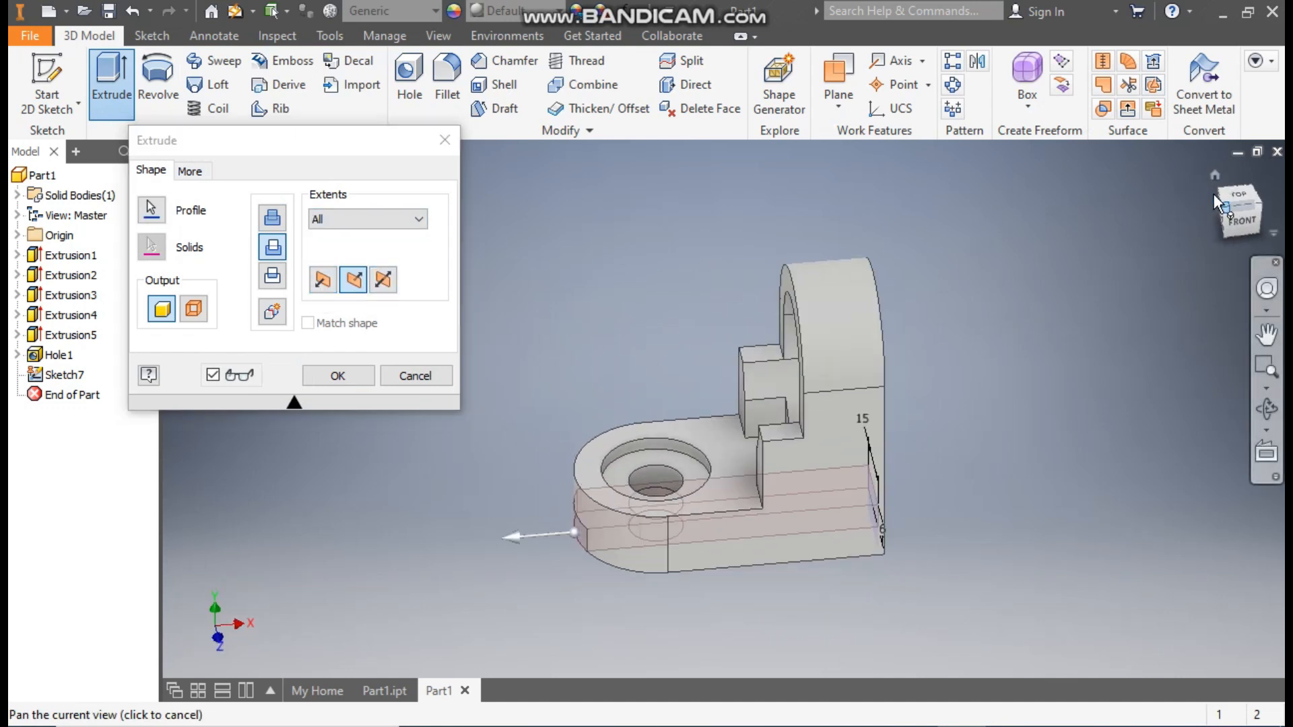
{"action": "left_click", "coordinate": [341, 382]}
{"action": "mouse_move", "coordinate": [411, 516]}
{"action": "middle_mouse_down"}
{"action": "mouse_move", "coordinate": [480, 519]}
{"action": "mouse_move", "coordinate": [305, 517]}
{"action": "mouse_move", "coordinate": [318, 562]}
{"action": "middle_mouse_up"}
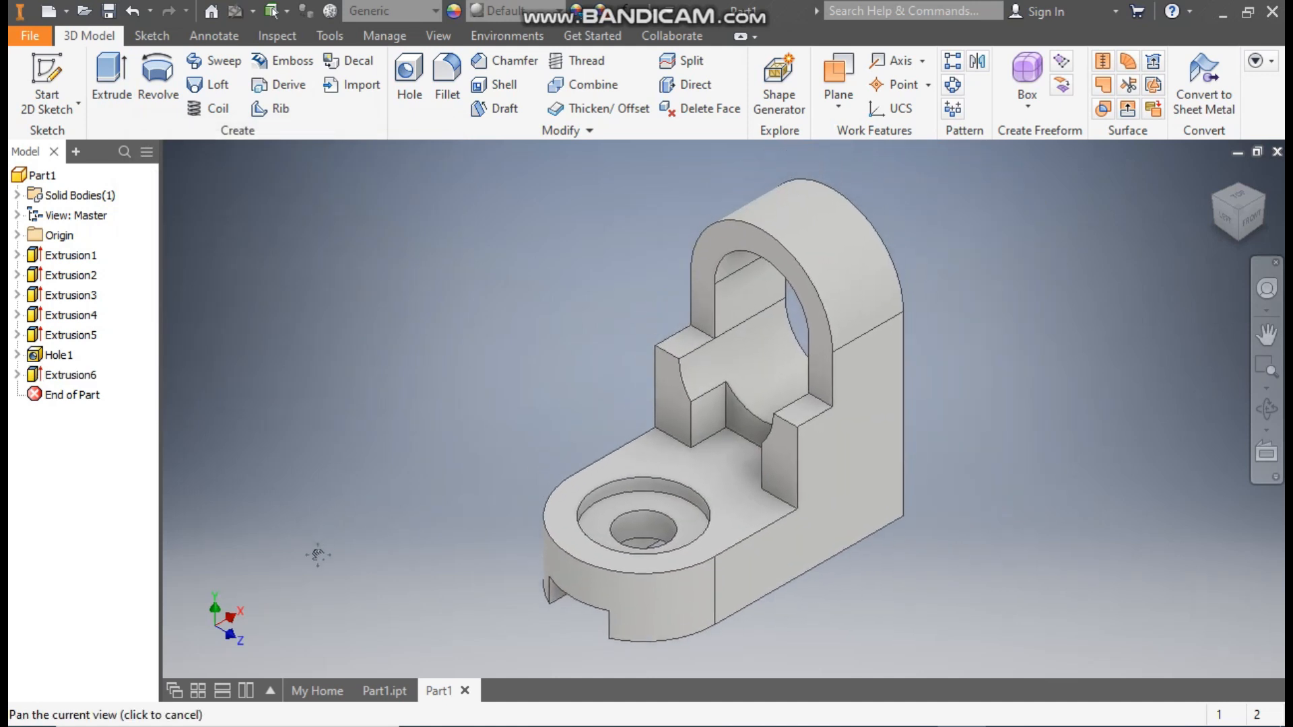
Apply the Canary appearance from the Inventor Material Library to the whole part.
{"action": "left_click", "coordinate": [505, 13]}
{"action": "scroll", "coordinate": [529, 236], "scroll_direction": "up", "scroll_amount": 10}
{"action": "scroll", "coordinate": [529, 231], "scroll_direction": "up", "scroll_amount": 1}
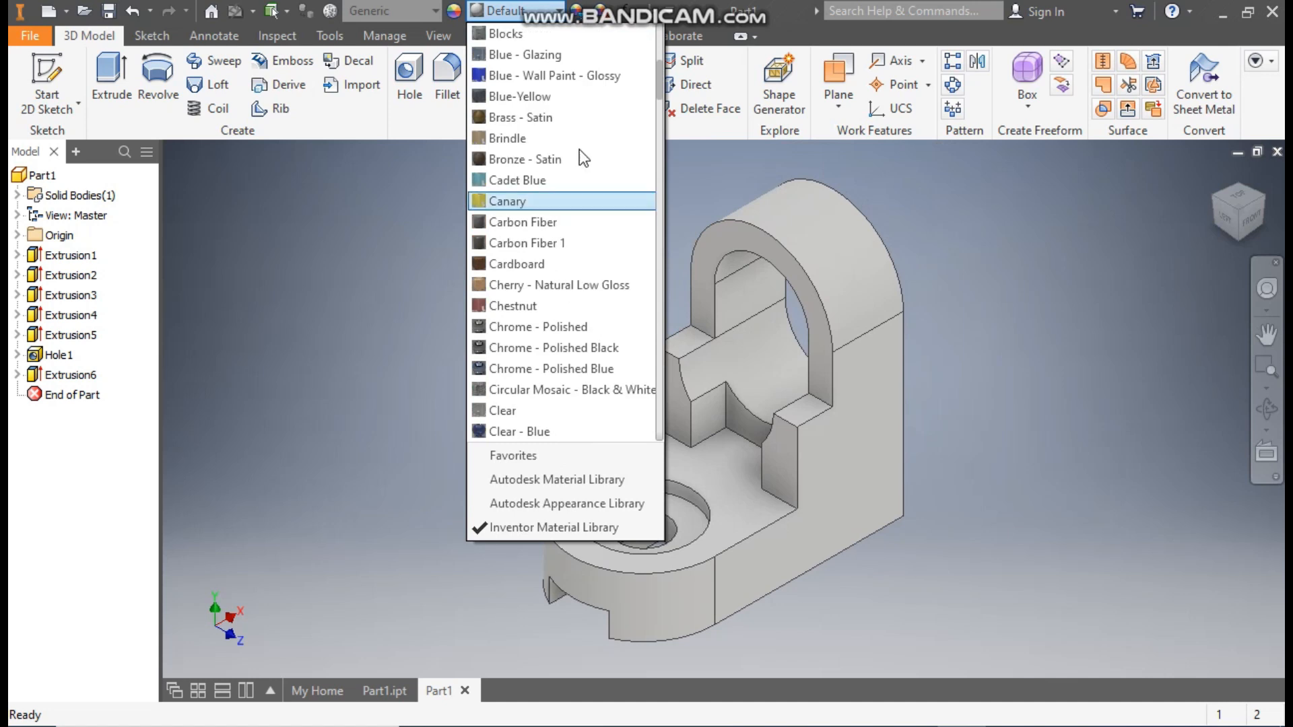
{"action": "left_click", "coordinate": [512, 201]}
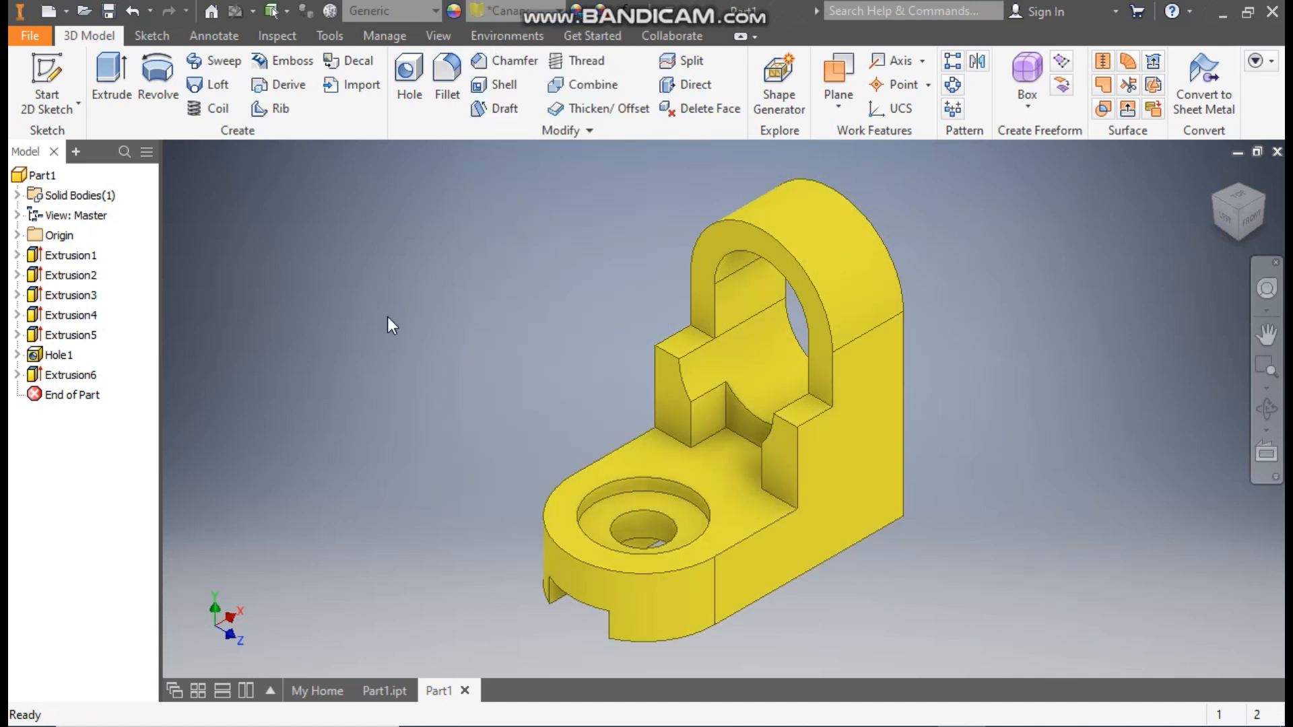
{"action": "middle_click_drag", "start_coordinate": [375, 352], "coordinate": [344, 350]}
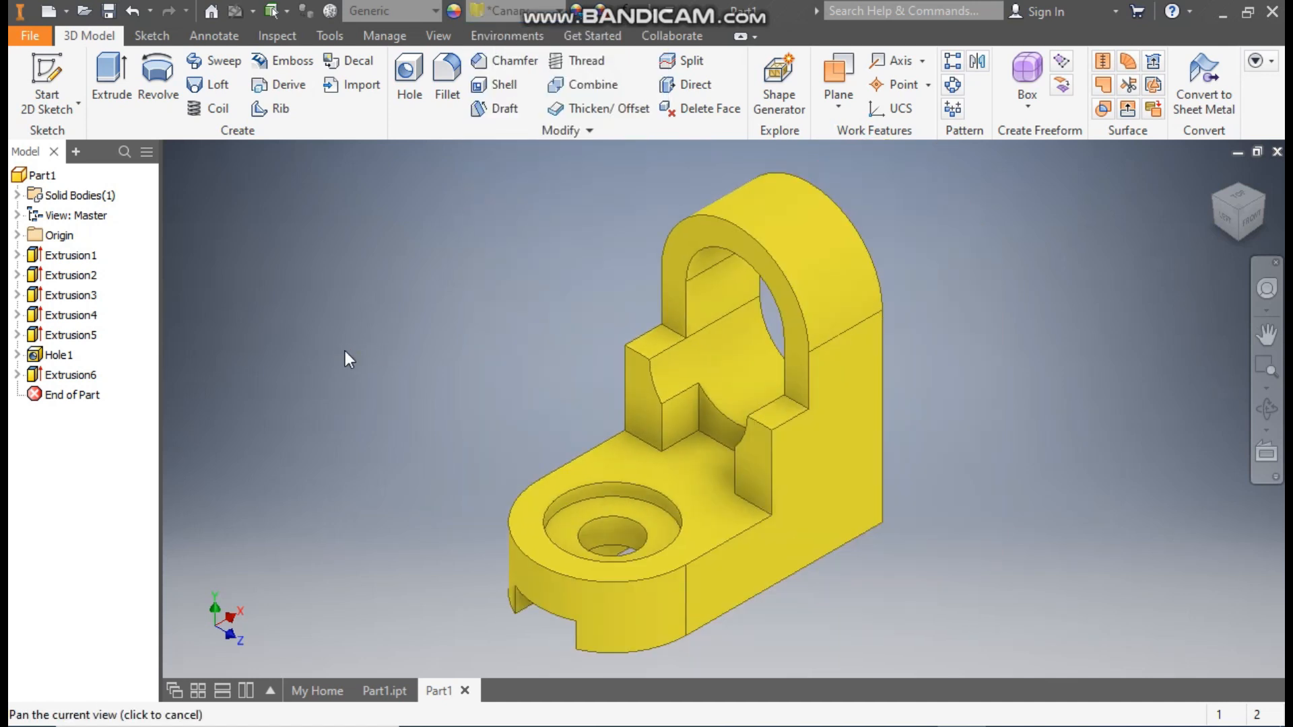